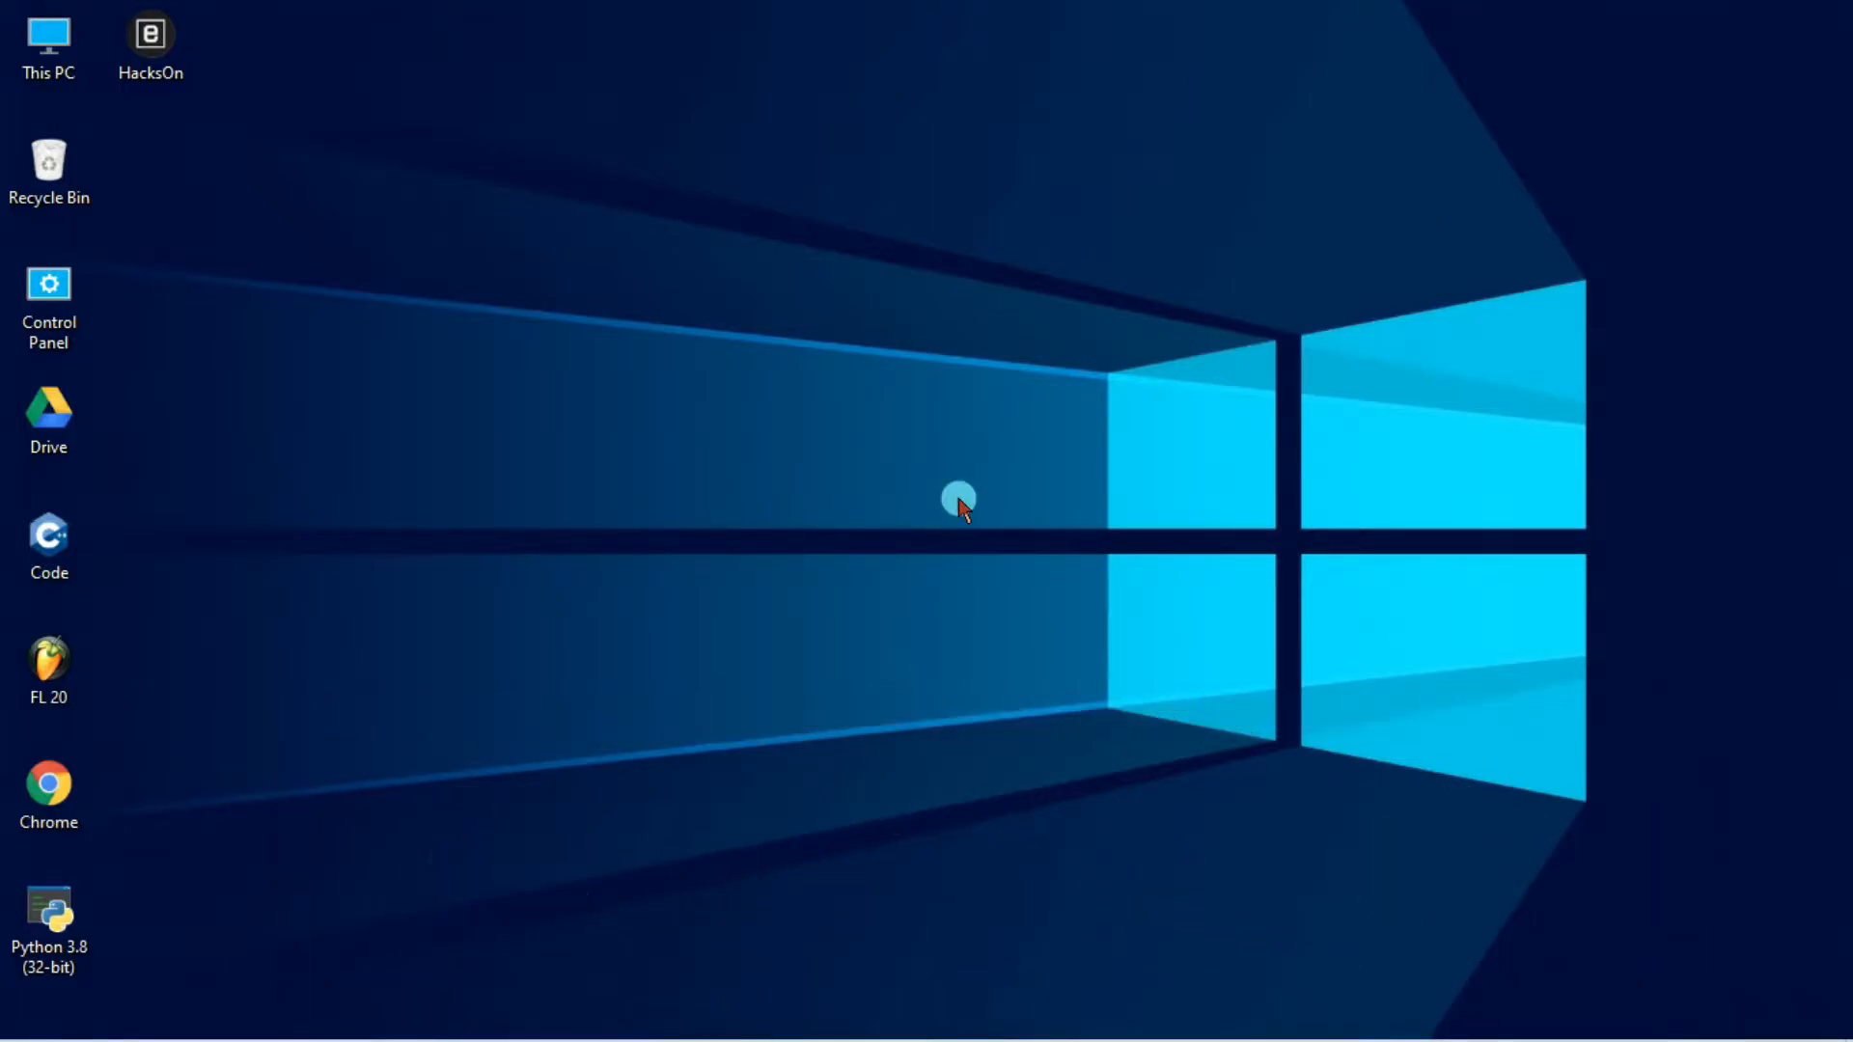
- Open Task Manager and examine the network usage of the running processes, minimizing the window when done
key(ctrl+alt+Delete)
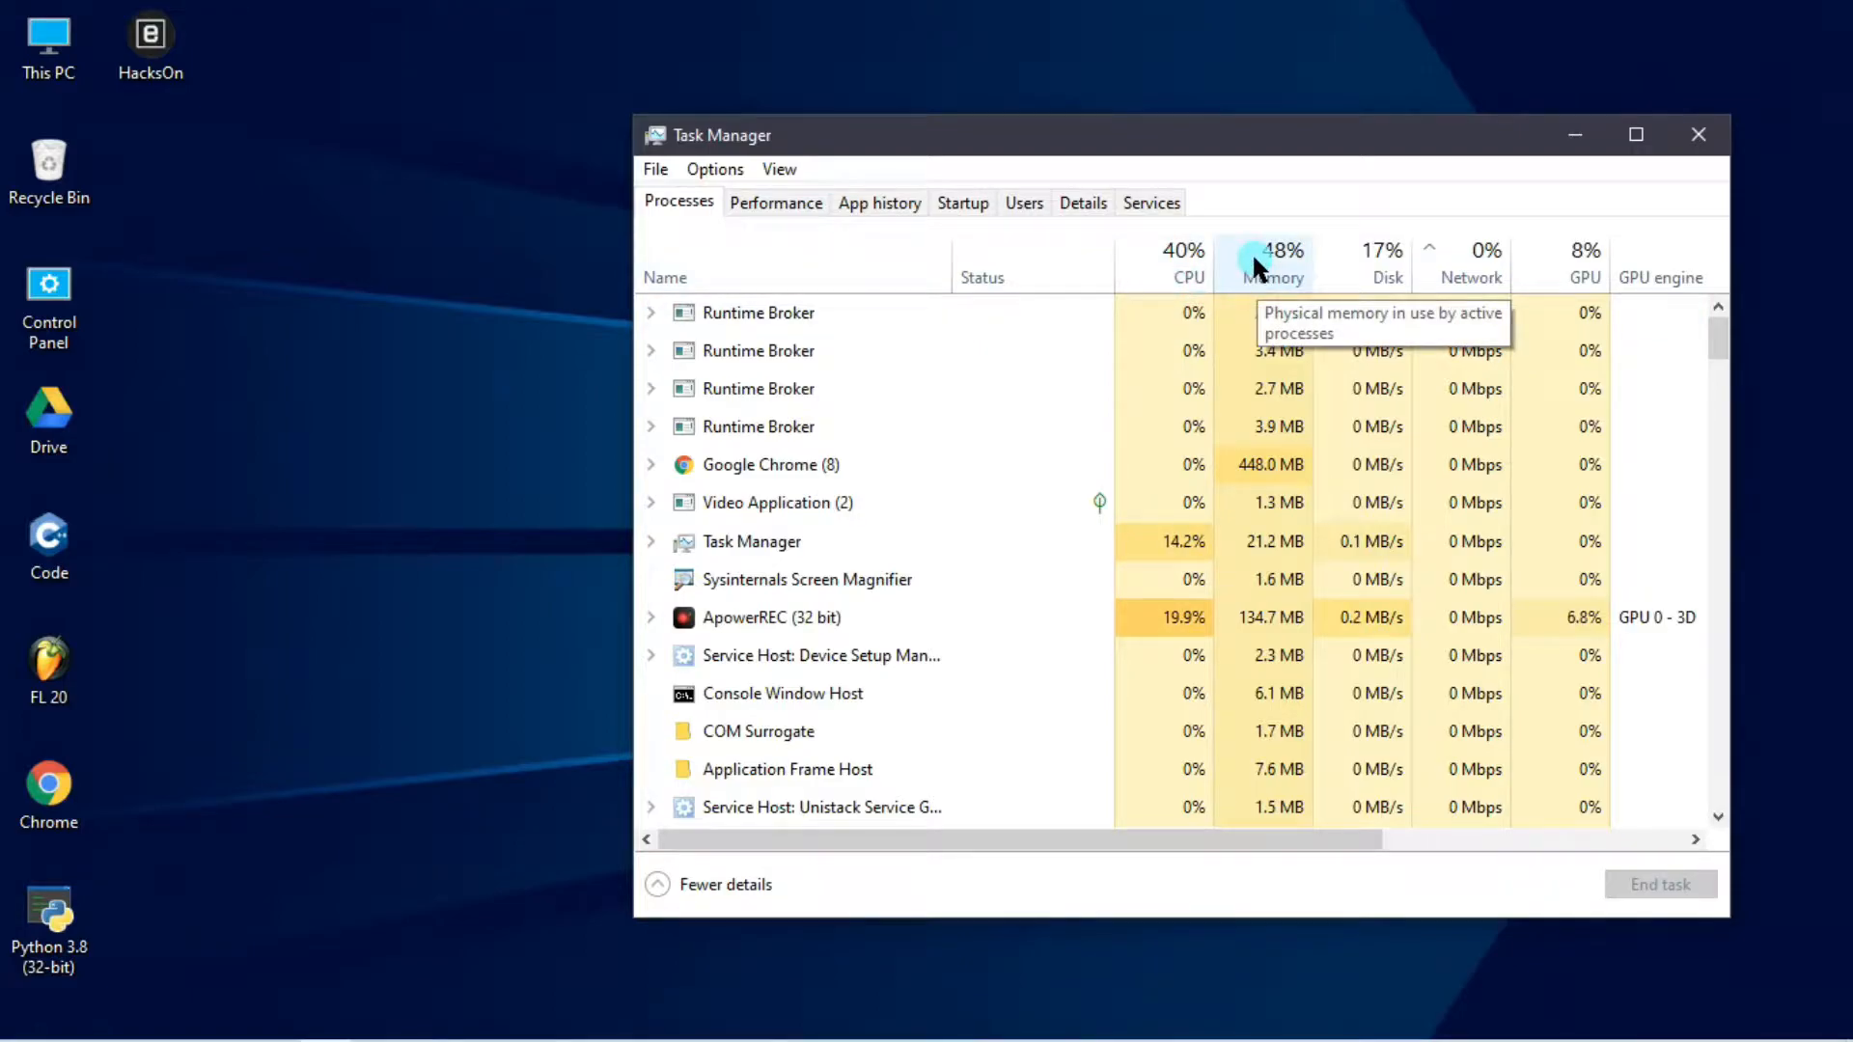
key(ctrl+2)
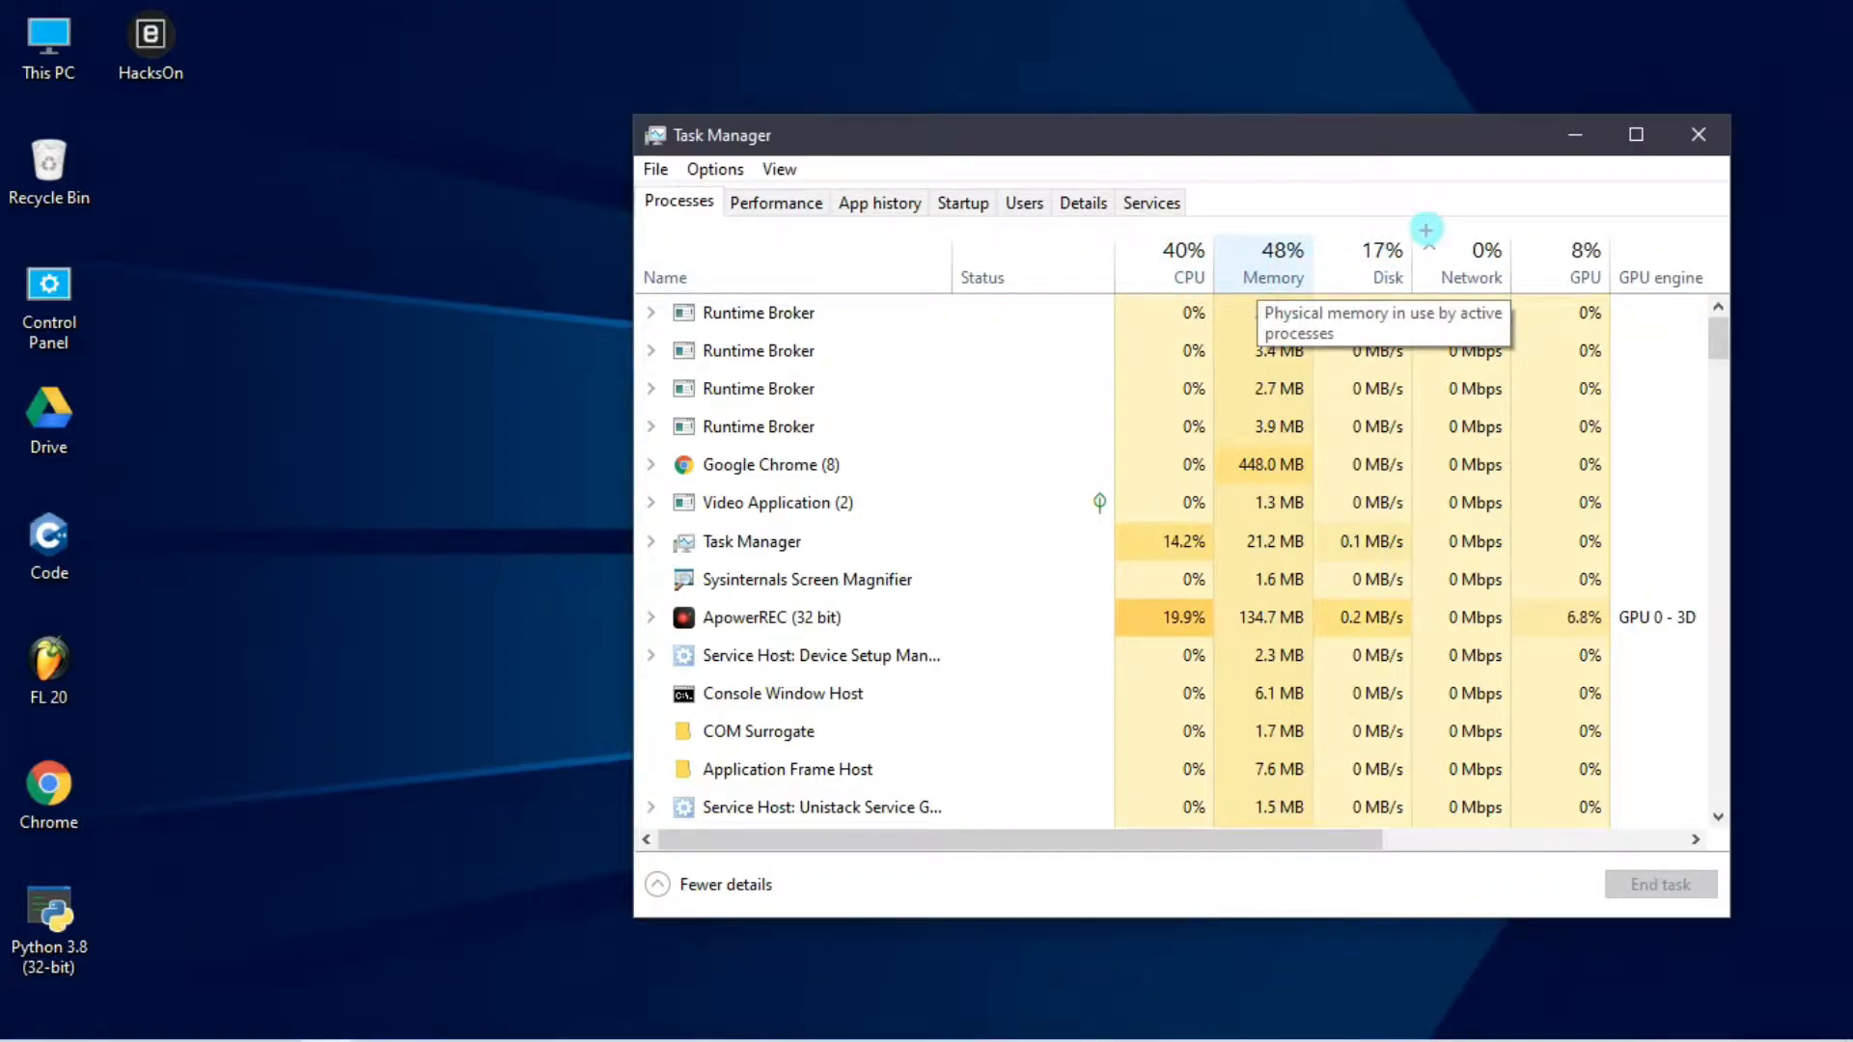
drag(1425, 216, 1517, 292)
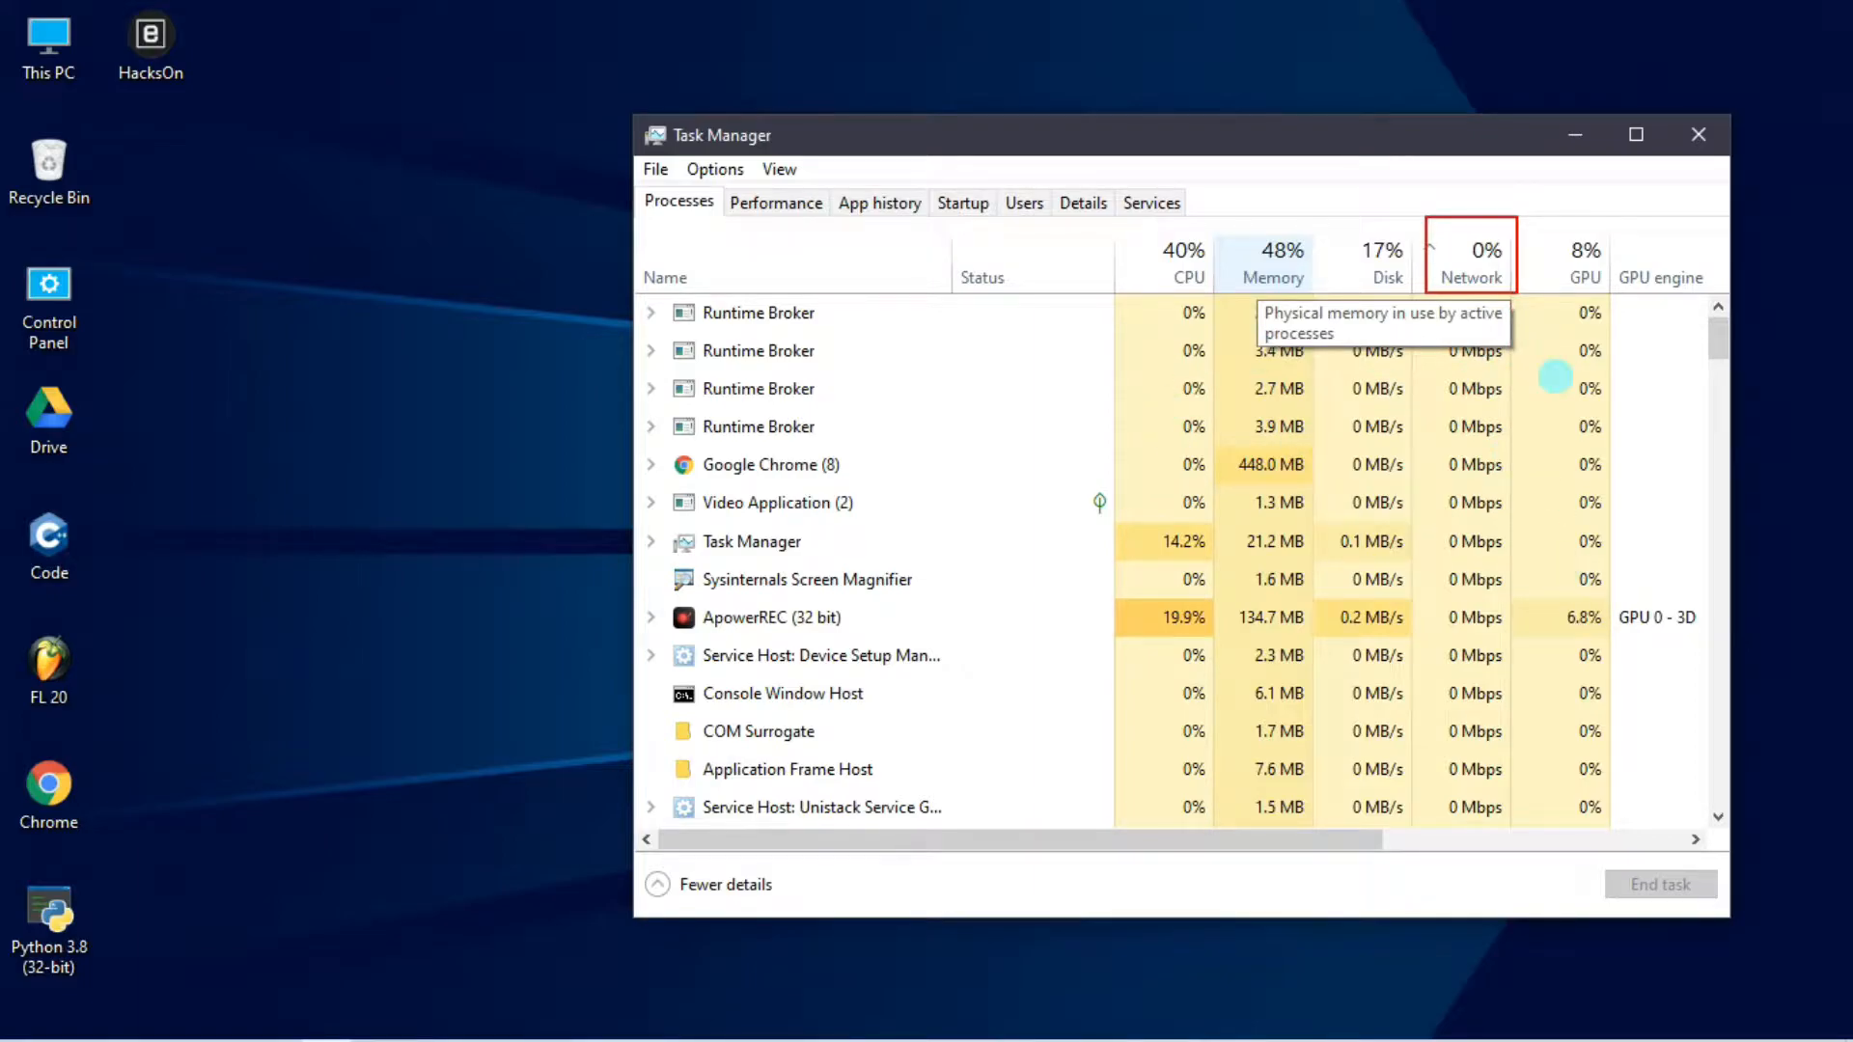
key(Escape)
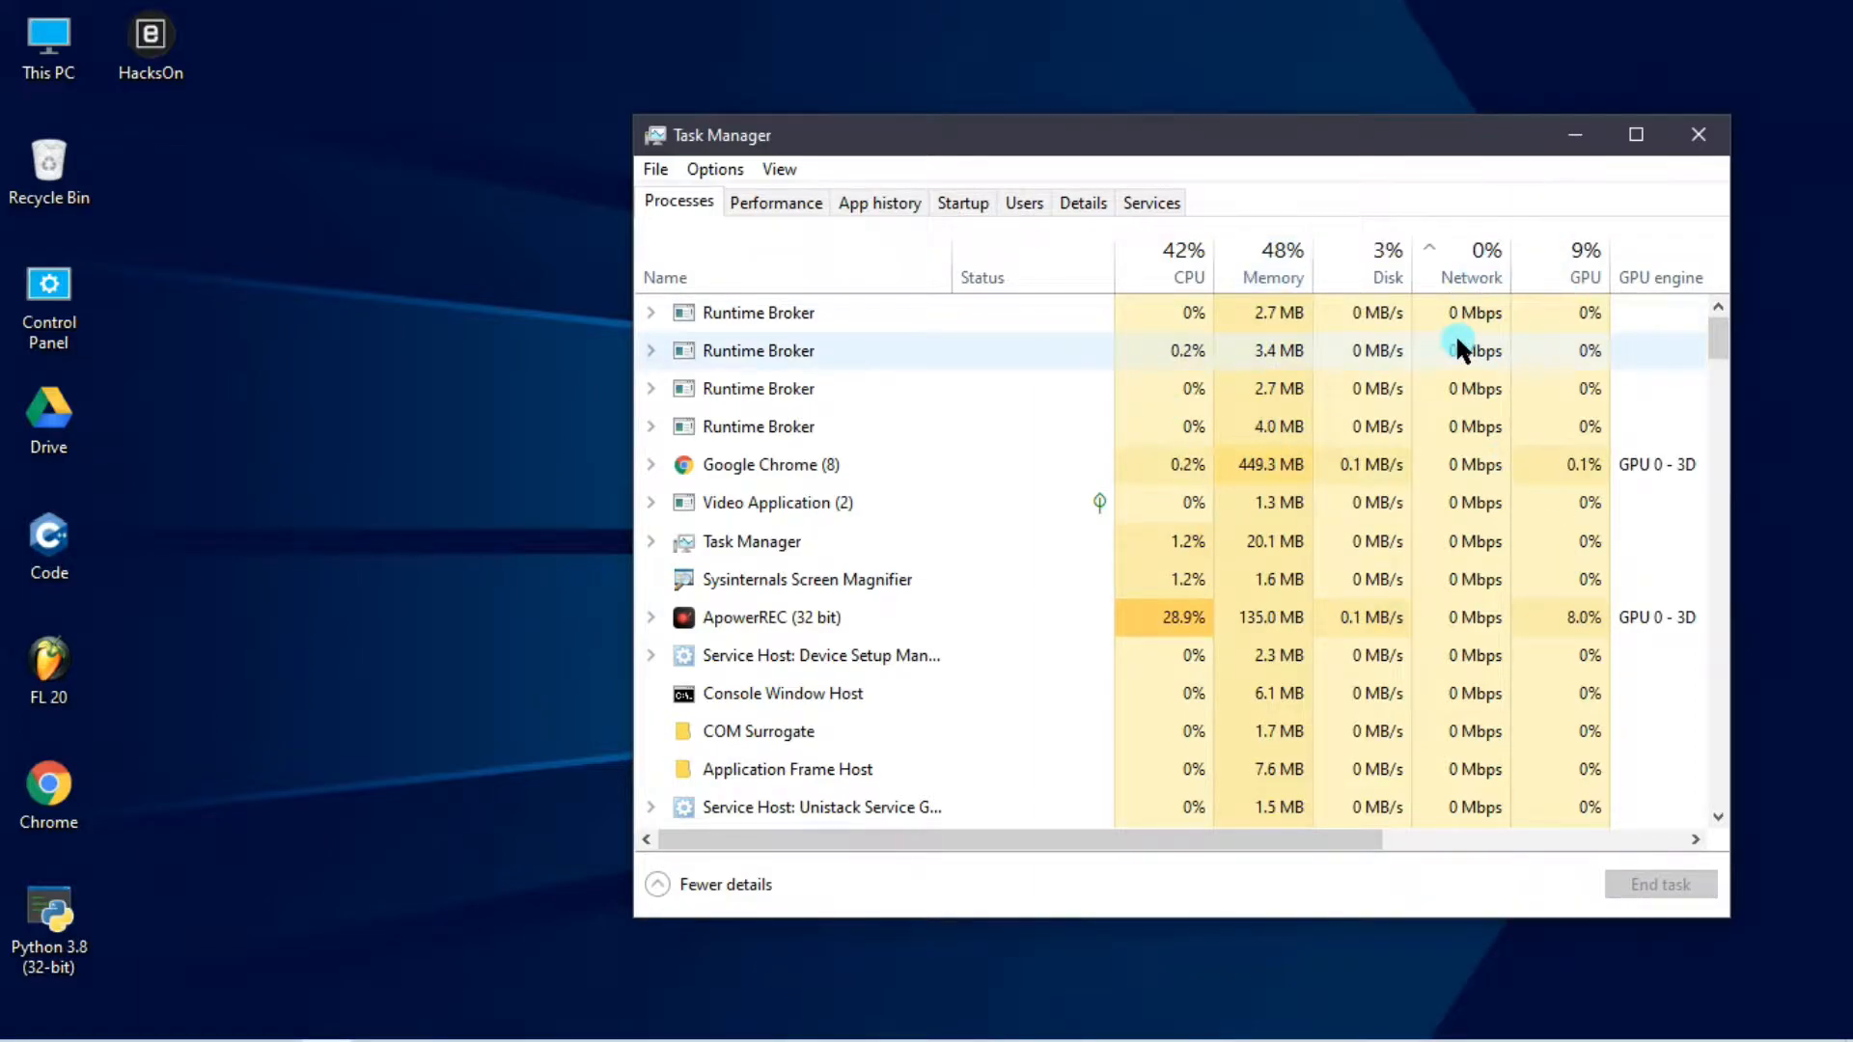
scroll(1472, 424, down, 1)
scroll(1457, 463, down, 3)
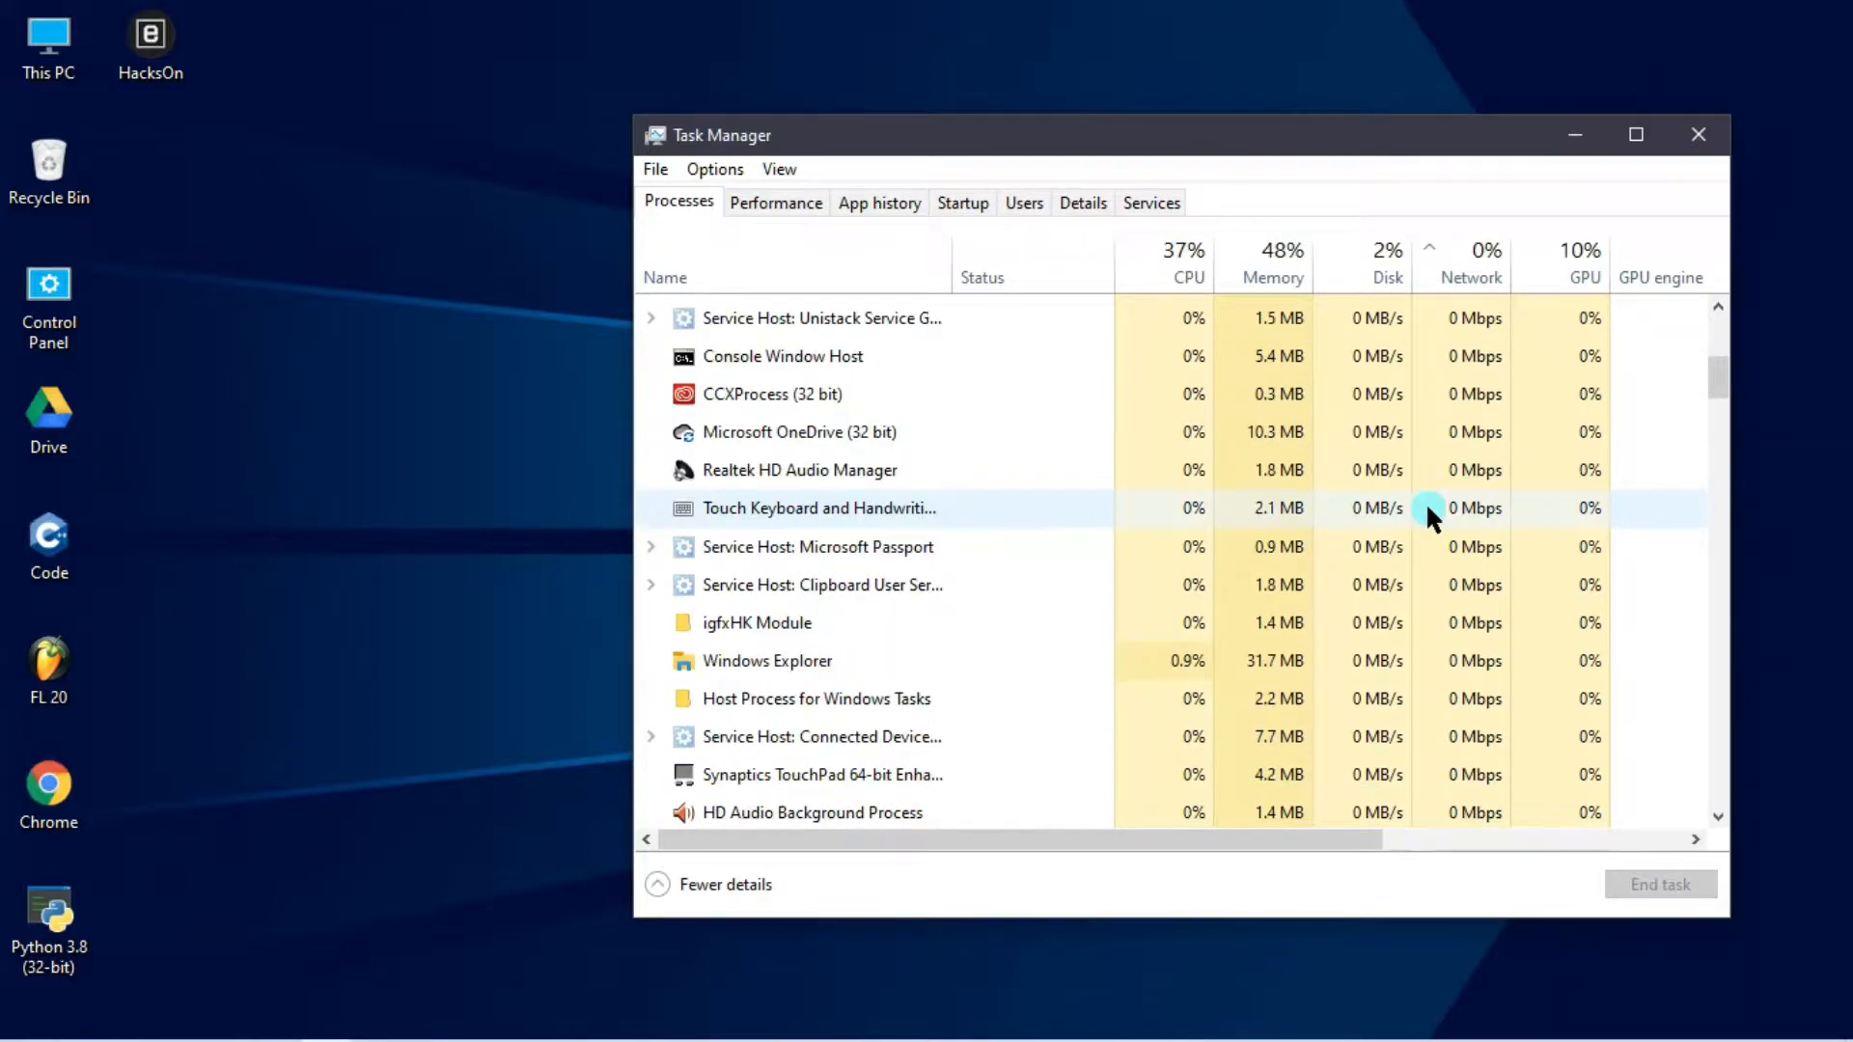
scroll(1431, 518, up, 3)
scroll(1387, 535, up, 1)
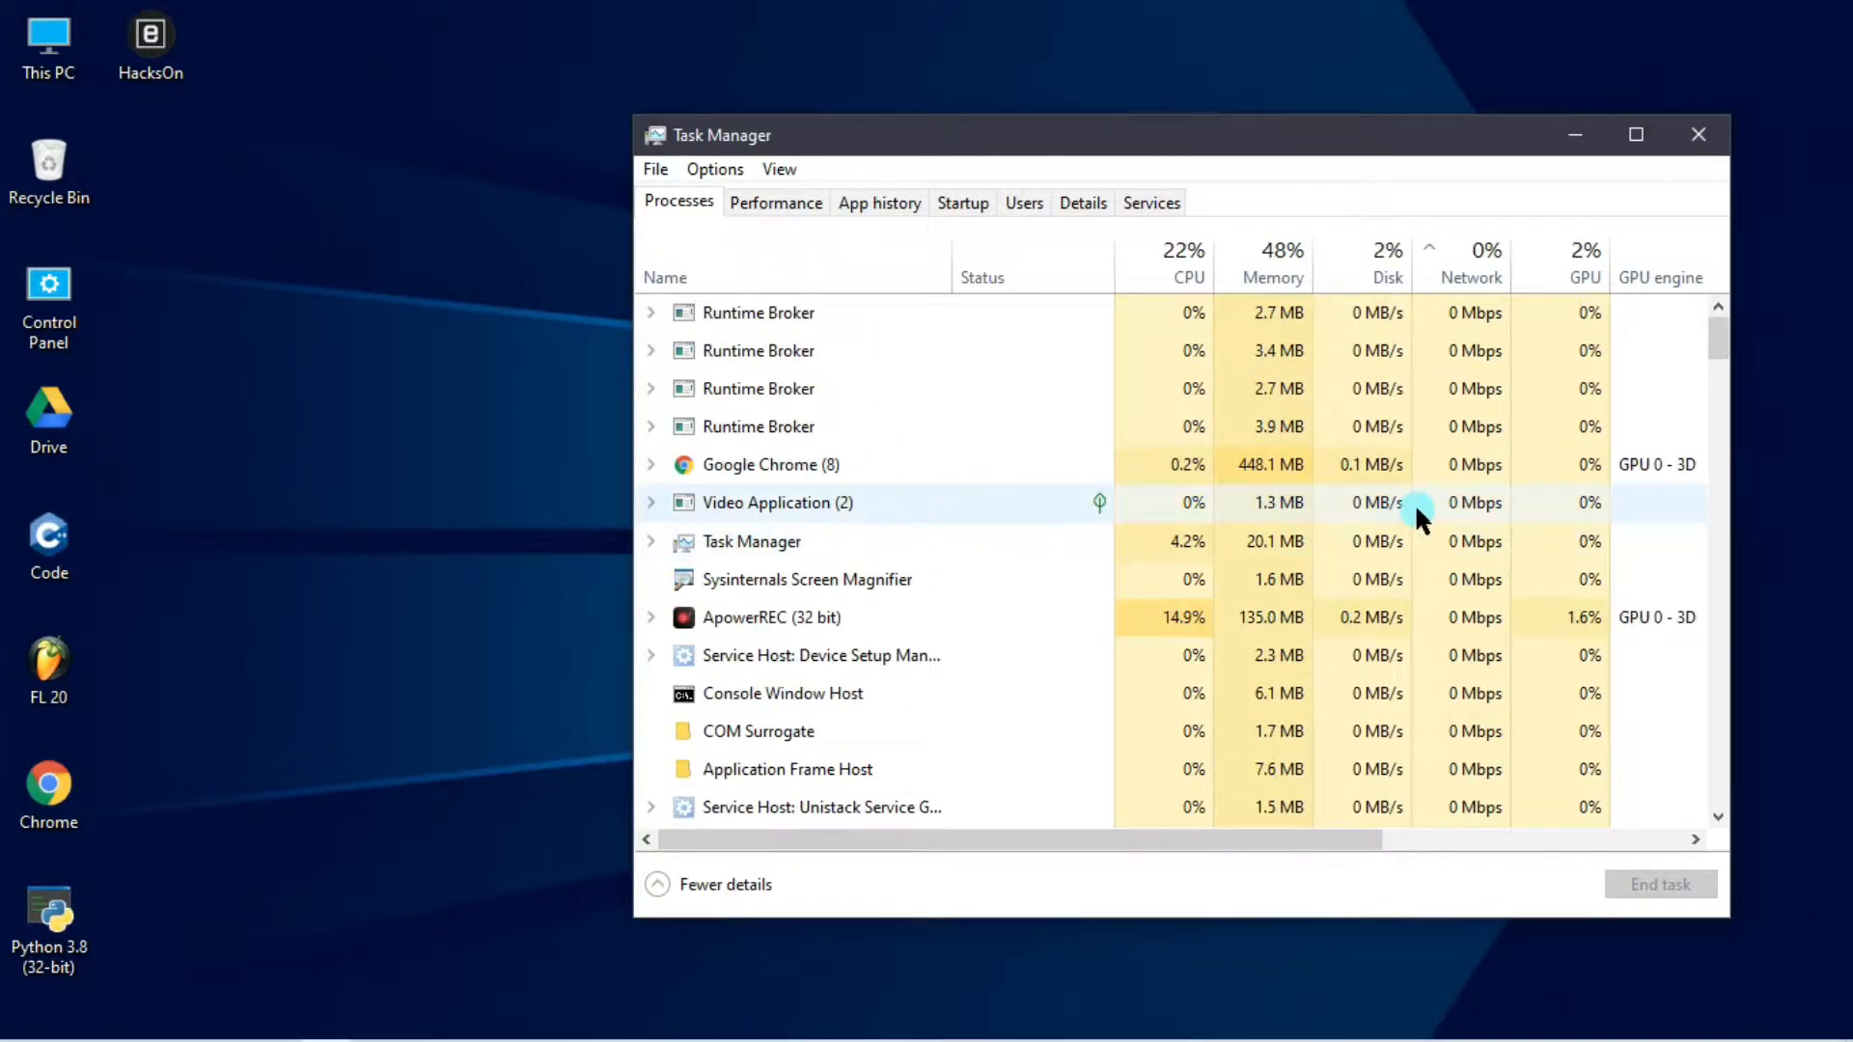
click(1584, 135)
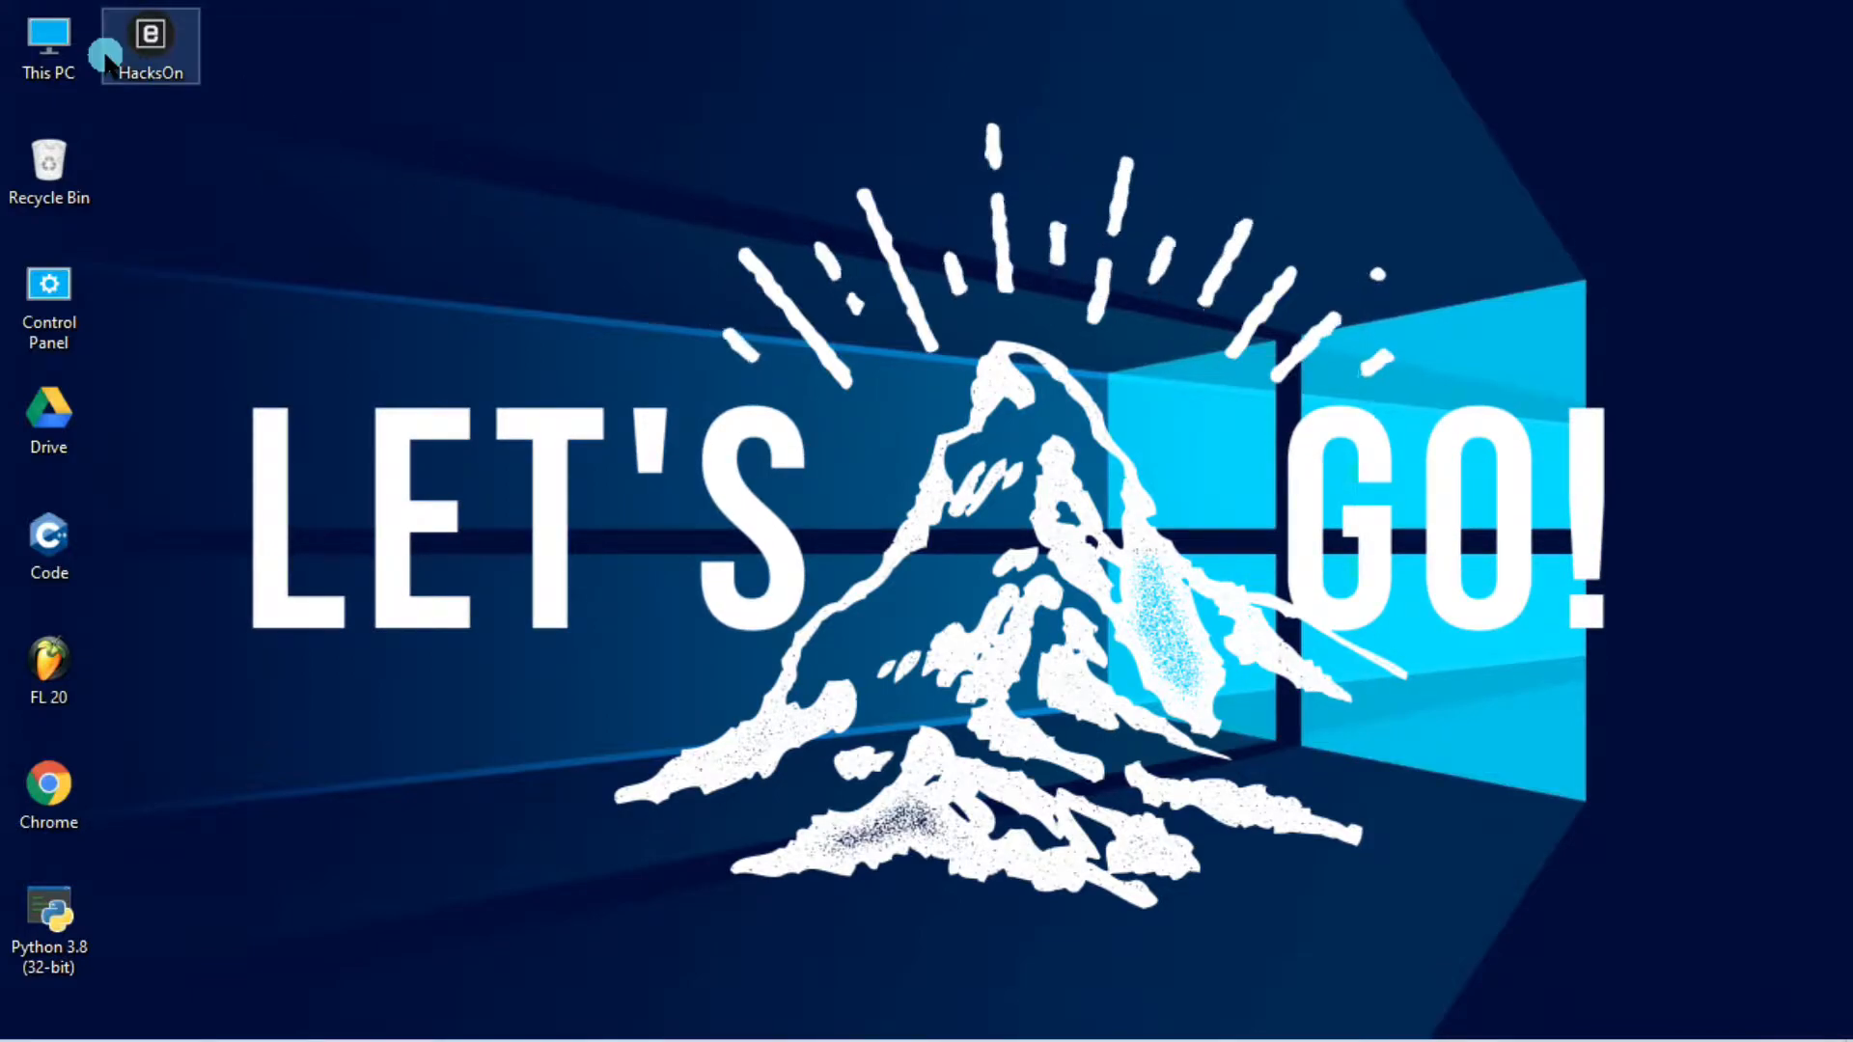
- Open Computer Management for This PC and maximize its window
click(73, 50)
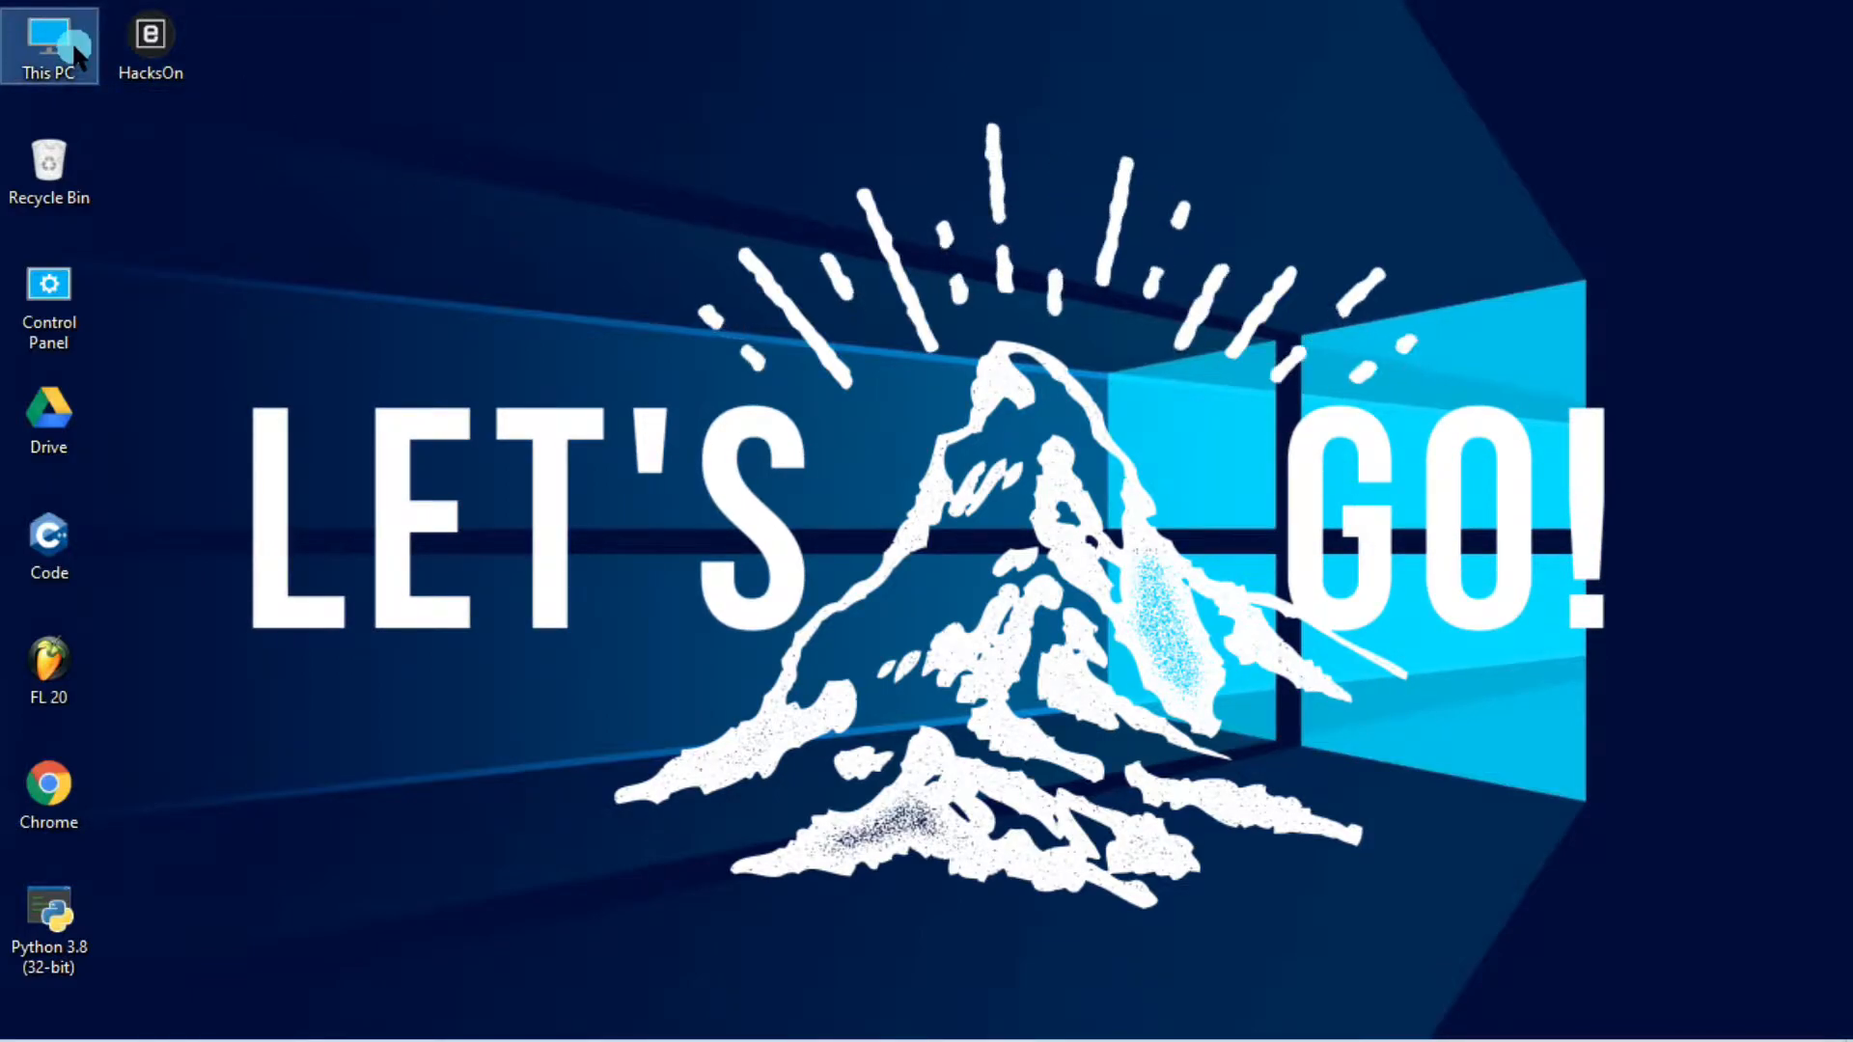
right_click(76, 49)
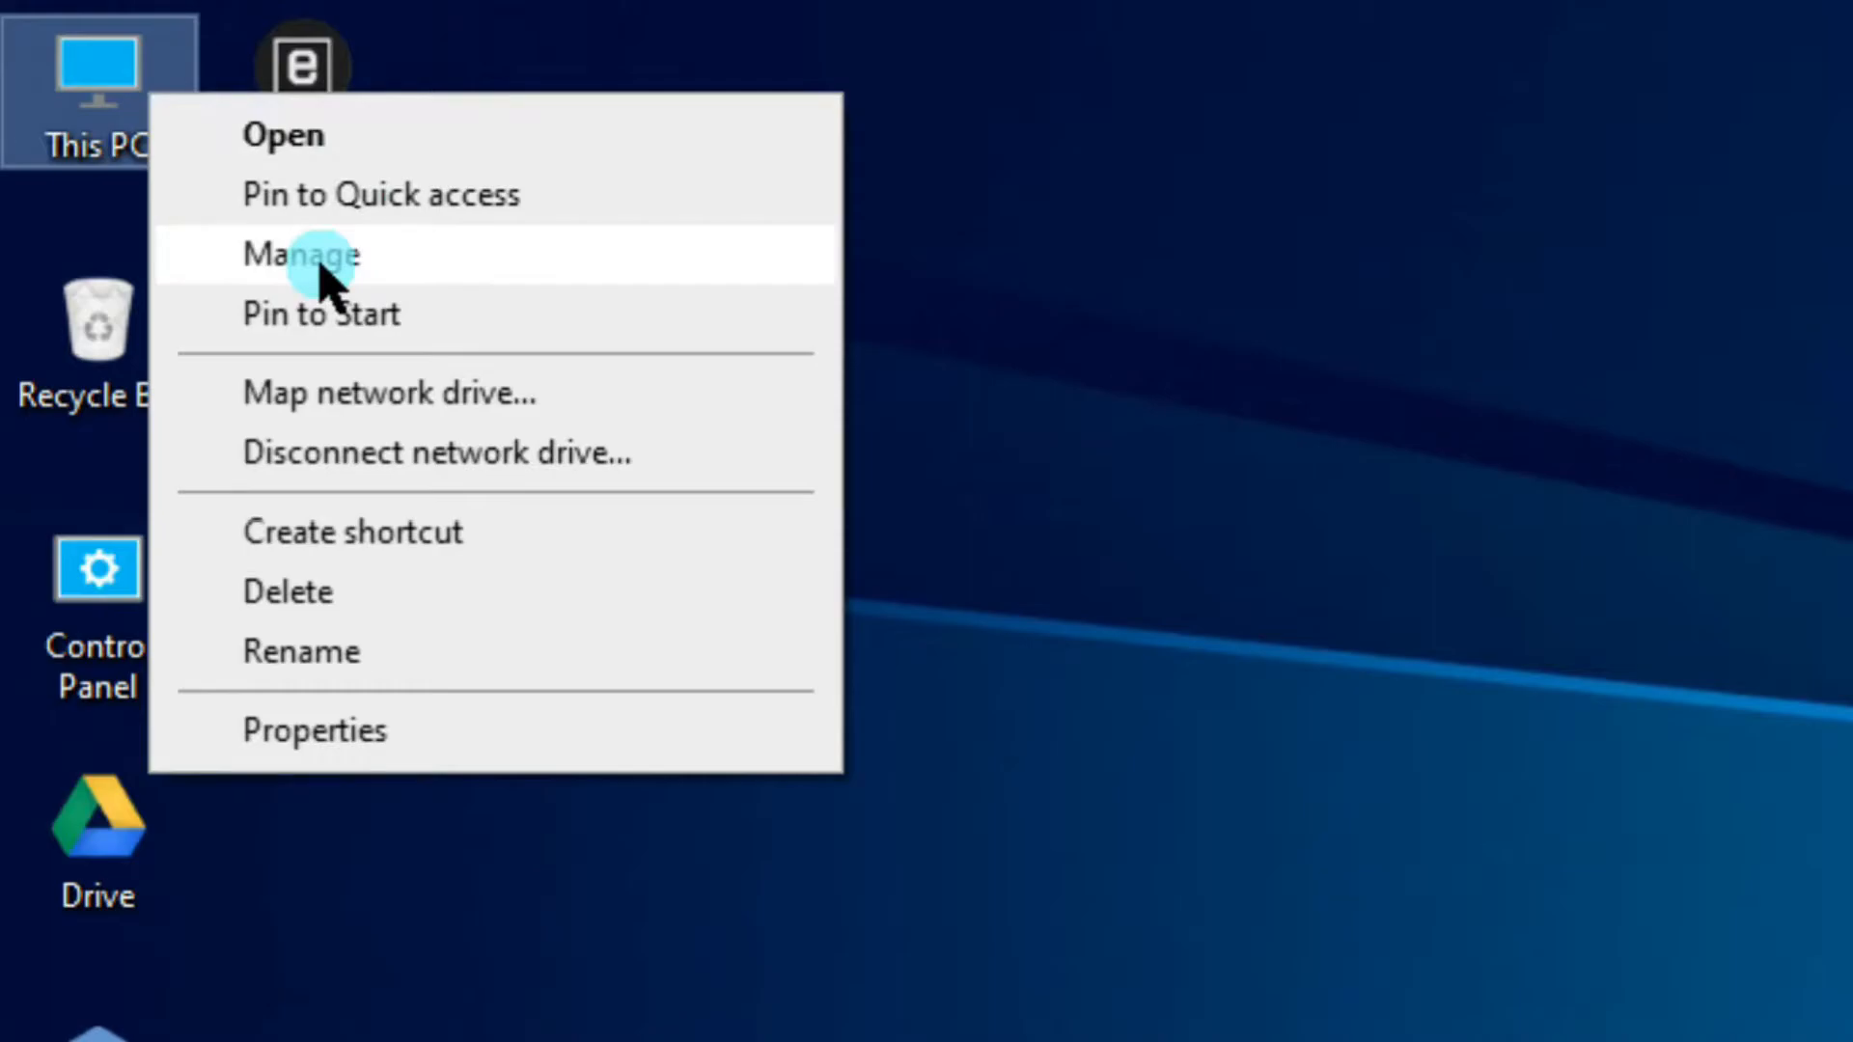
click(322, 261)
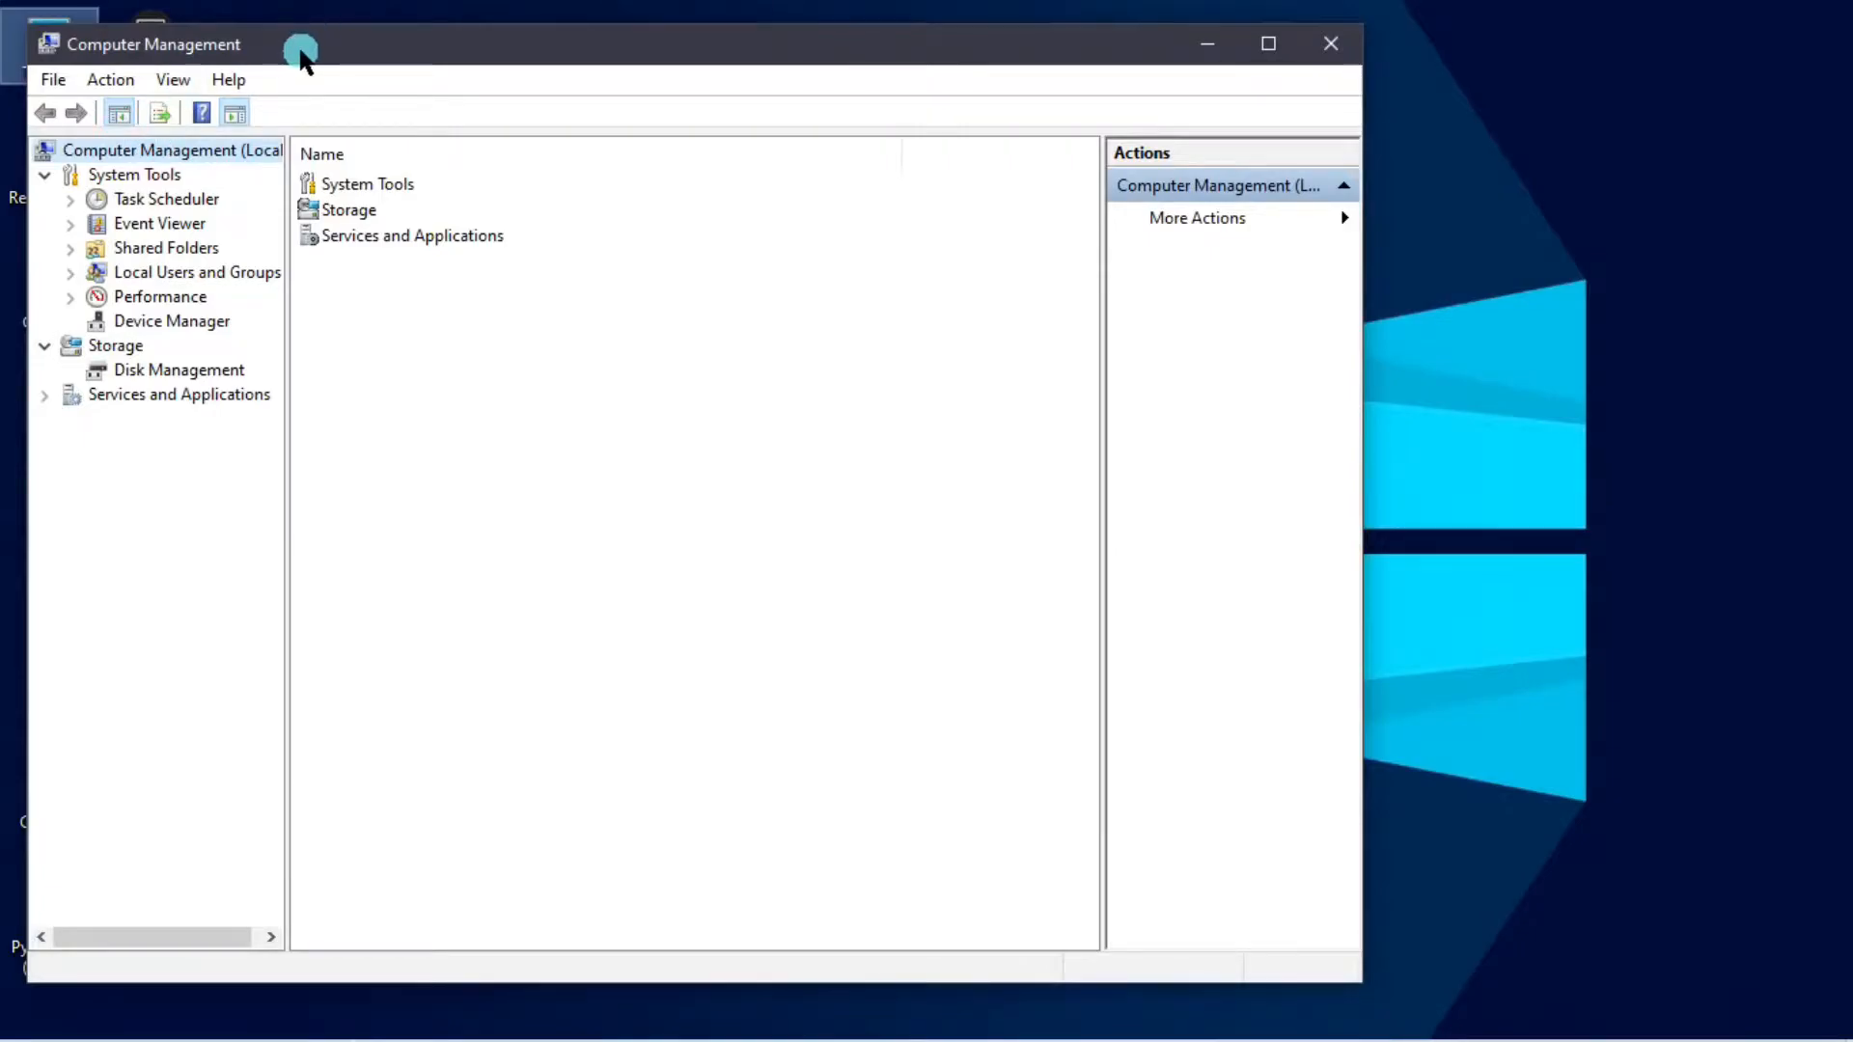
drag(302, 49, 606, 56)
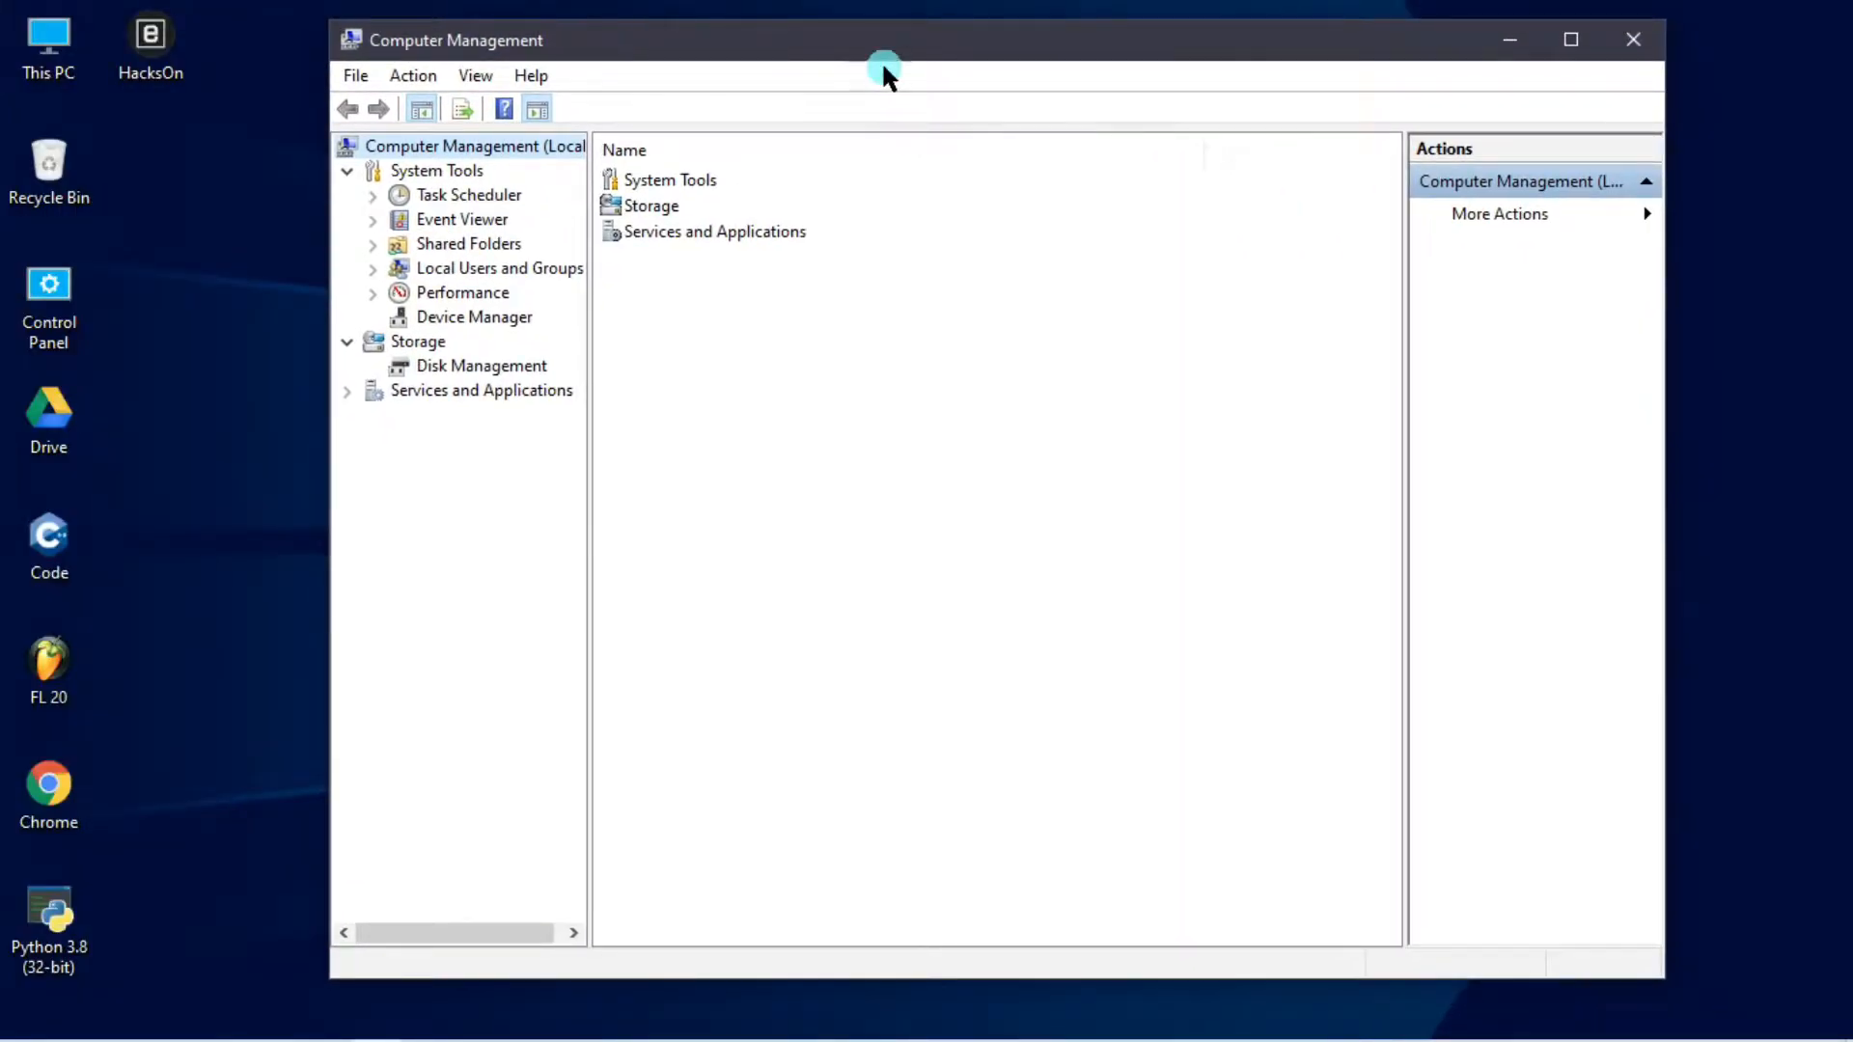
click(1571, 40)
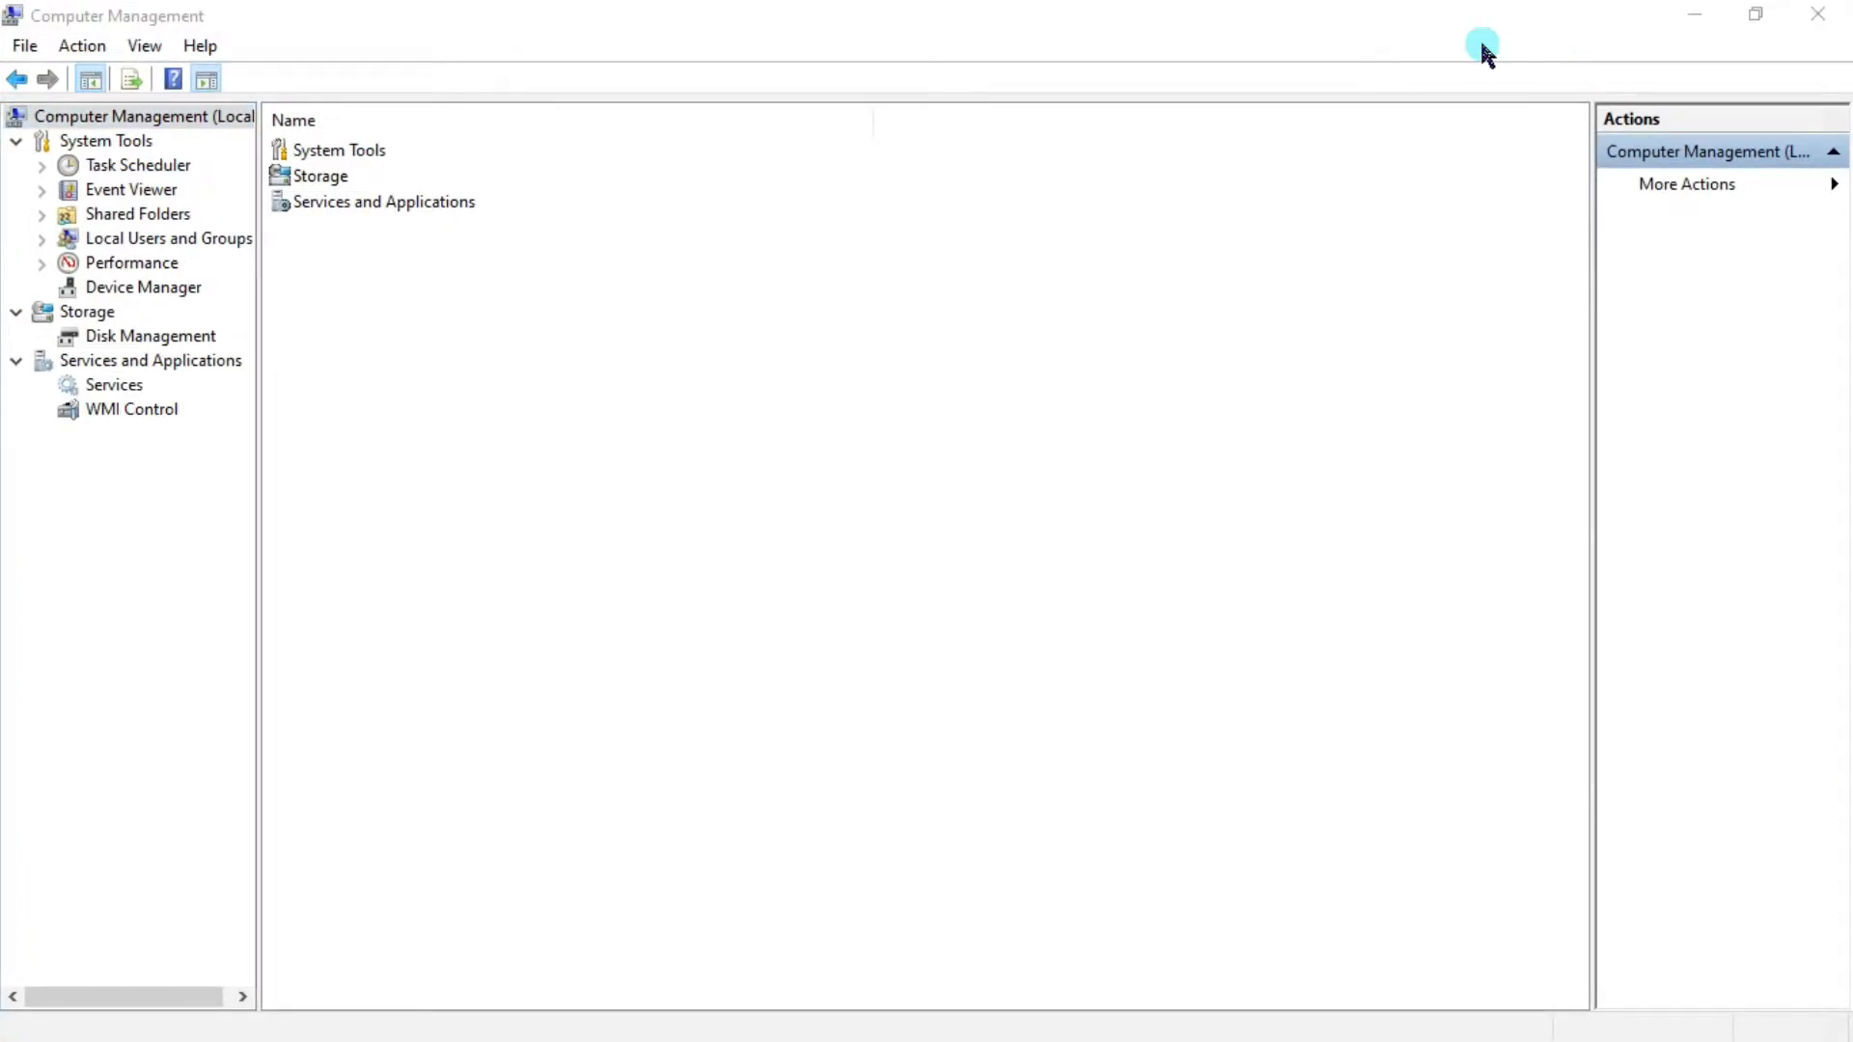
click(1617, 22)
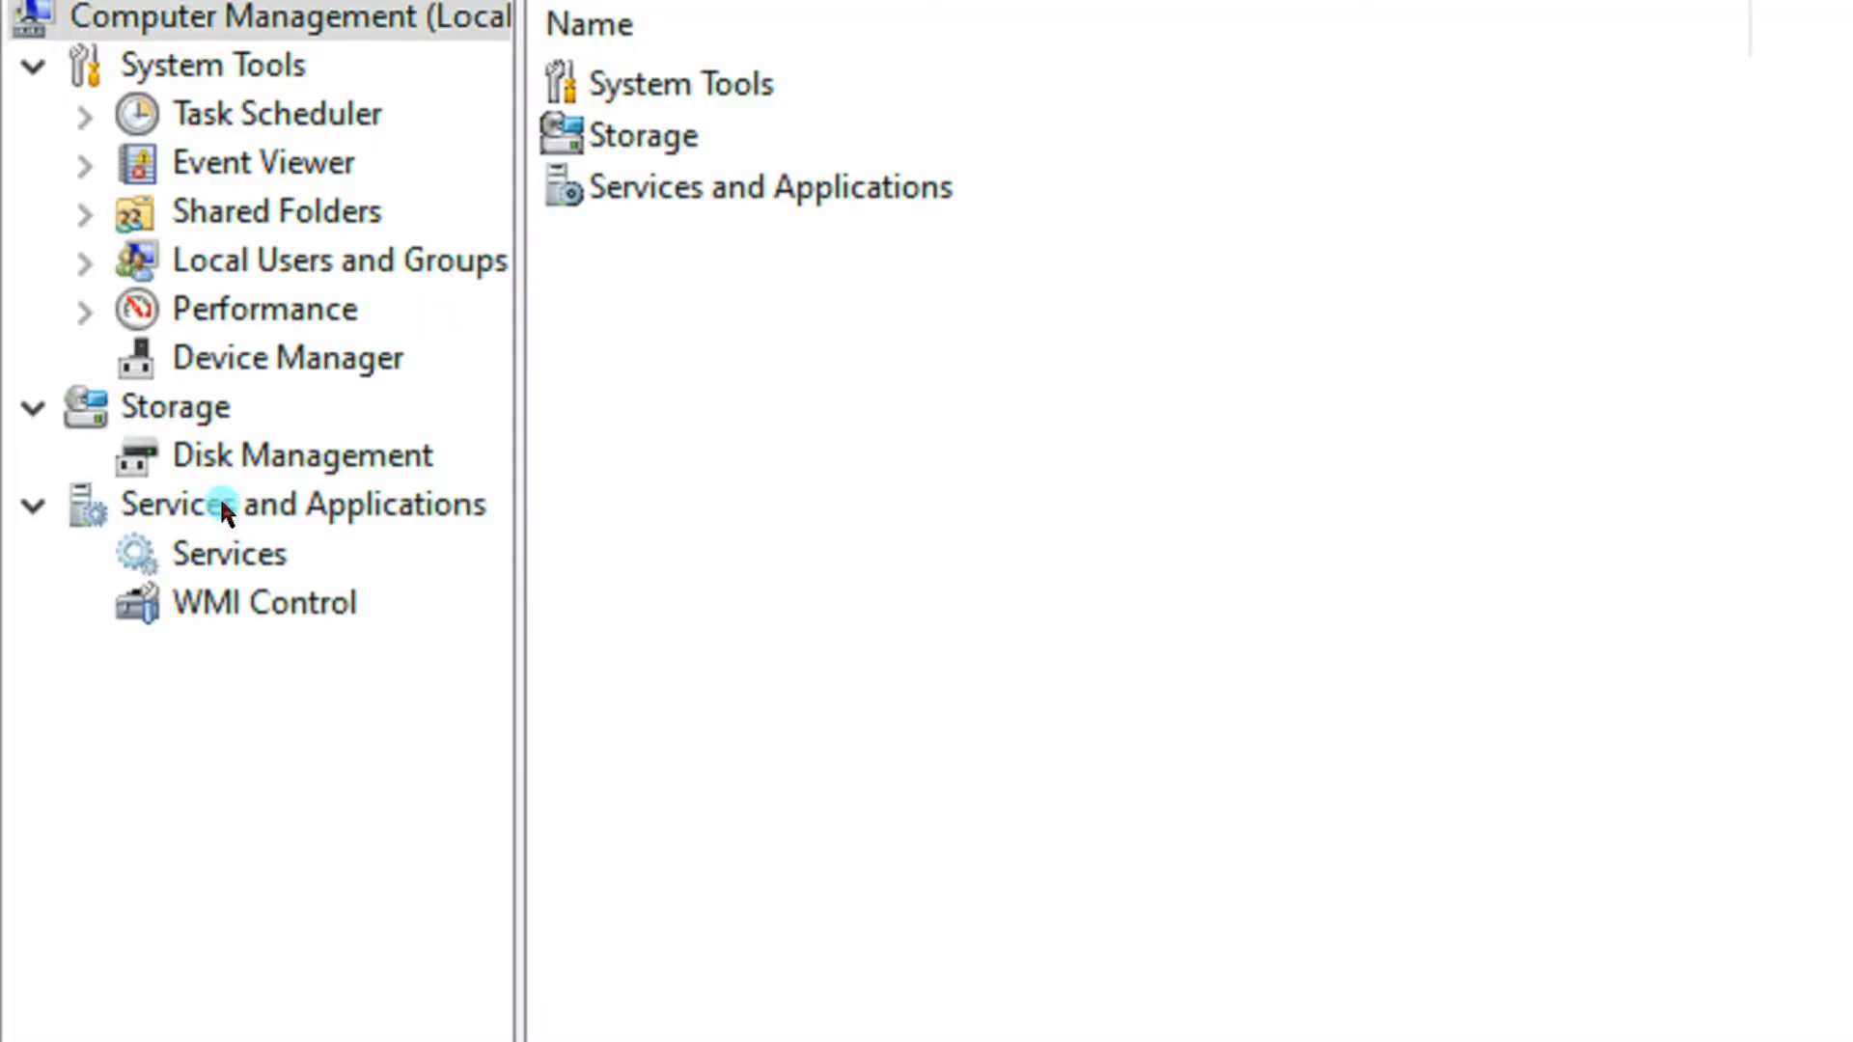
- Display the Services list under Services and Applications and widen its Name column to show full service names
click(222, 509)
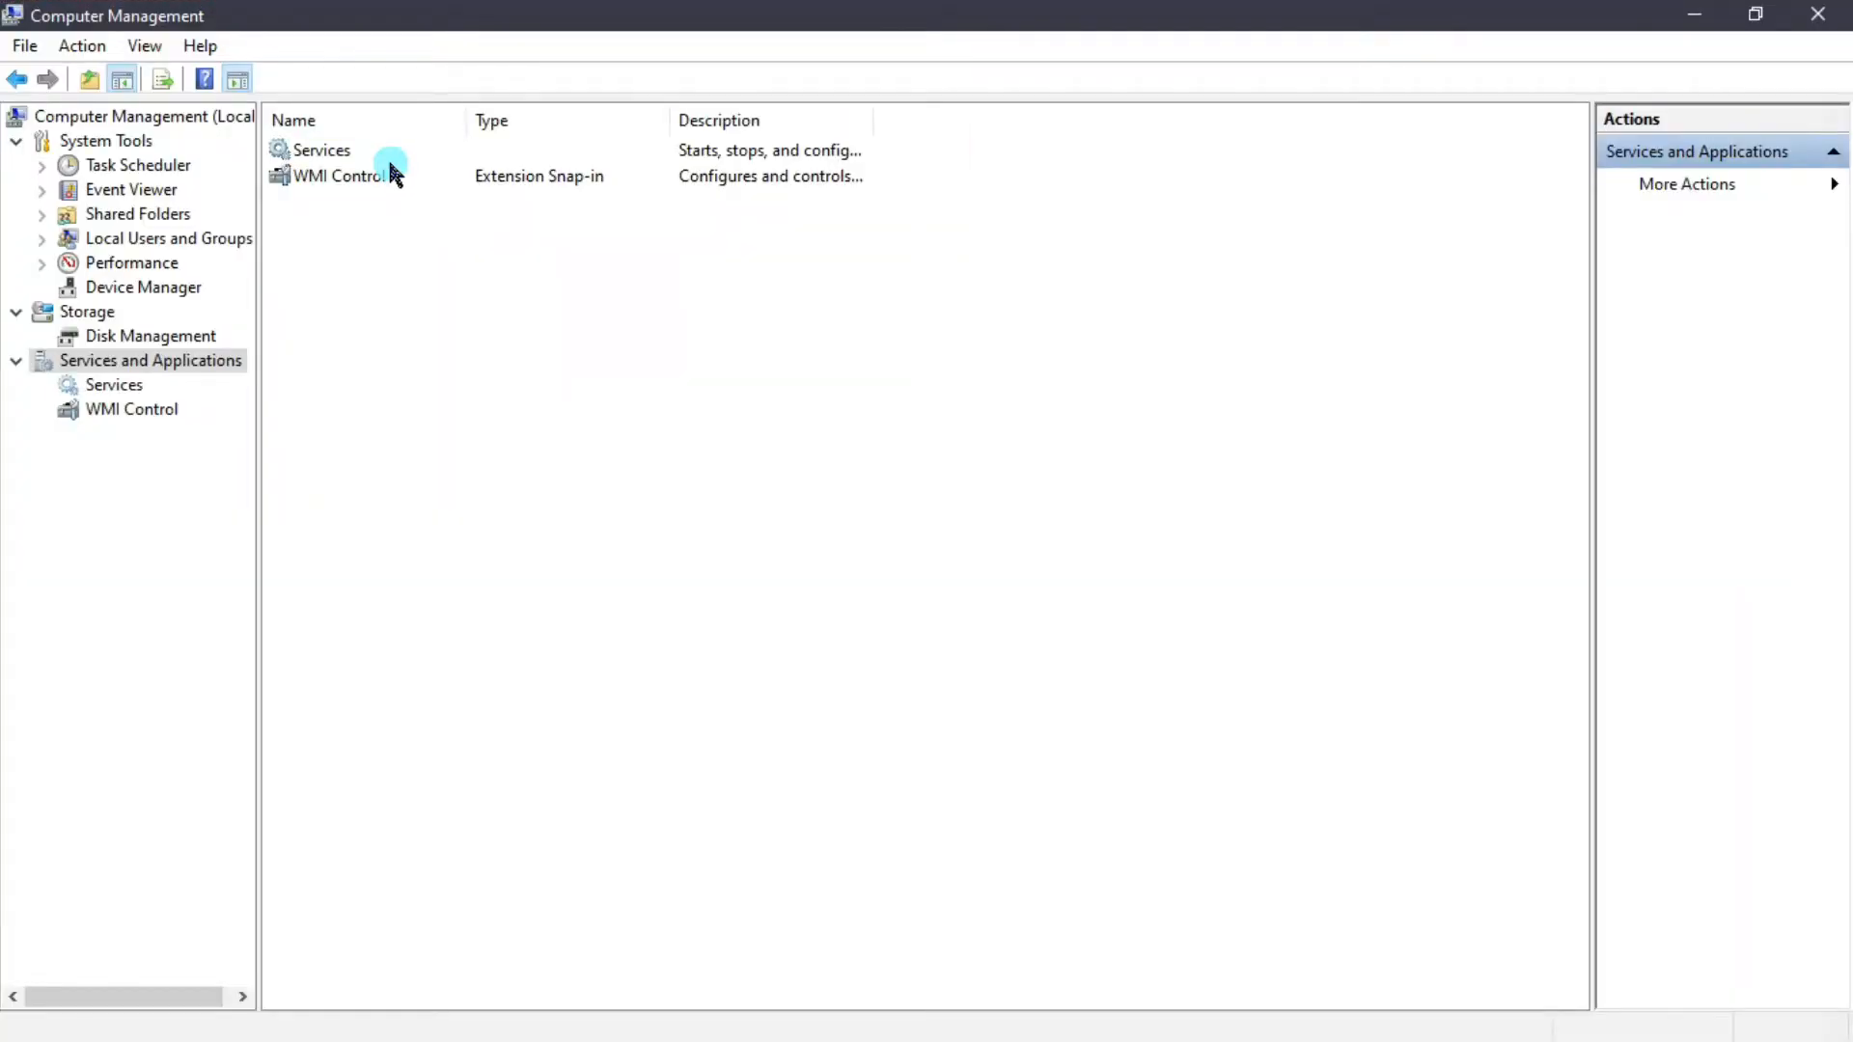
double_click(340, 152)
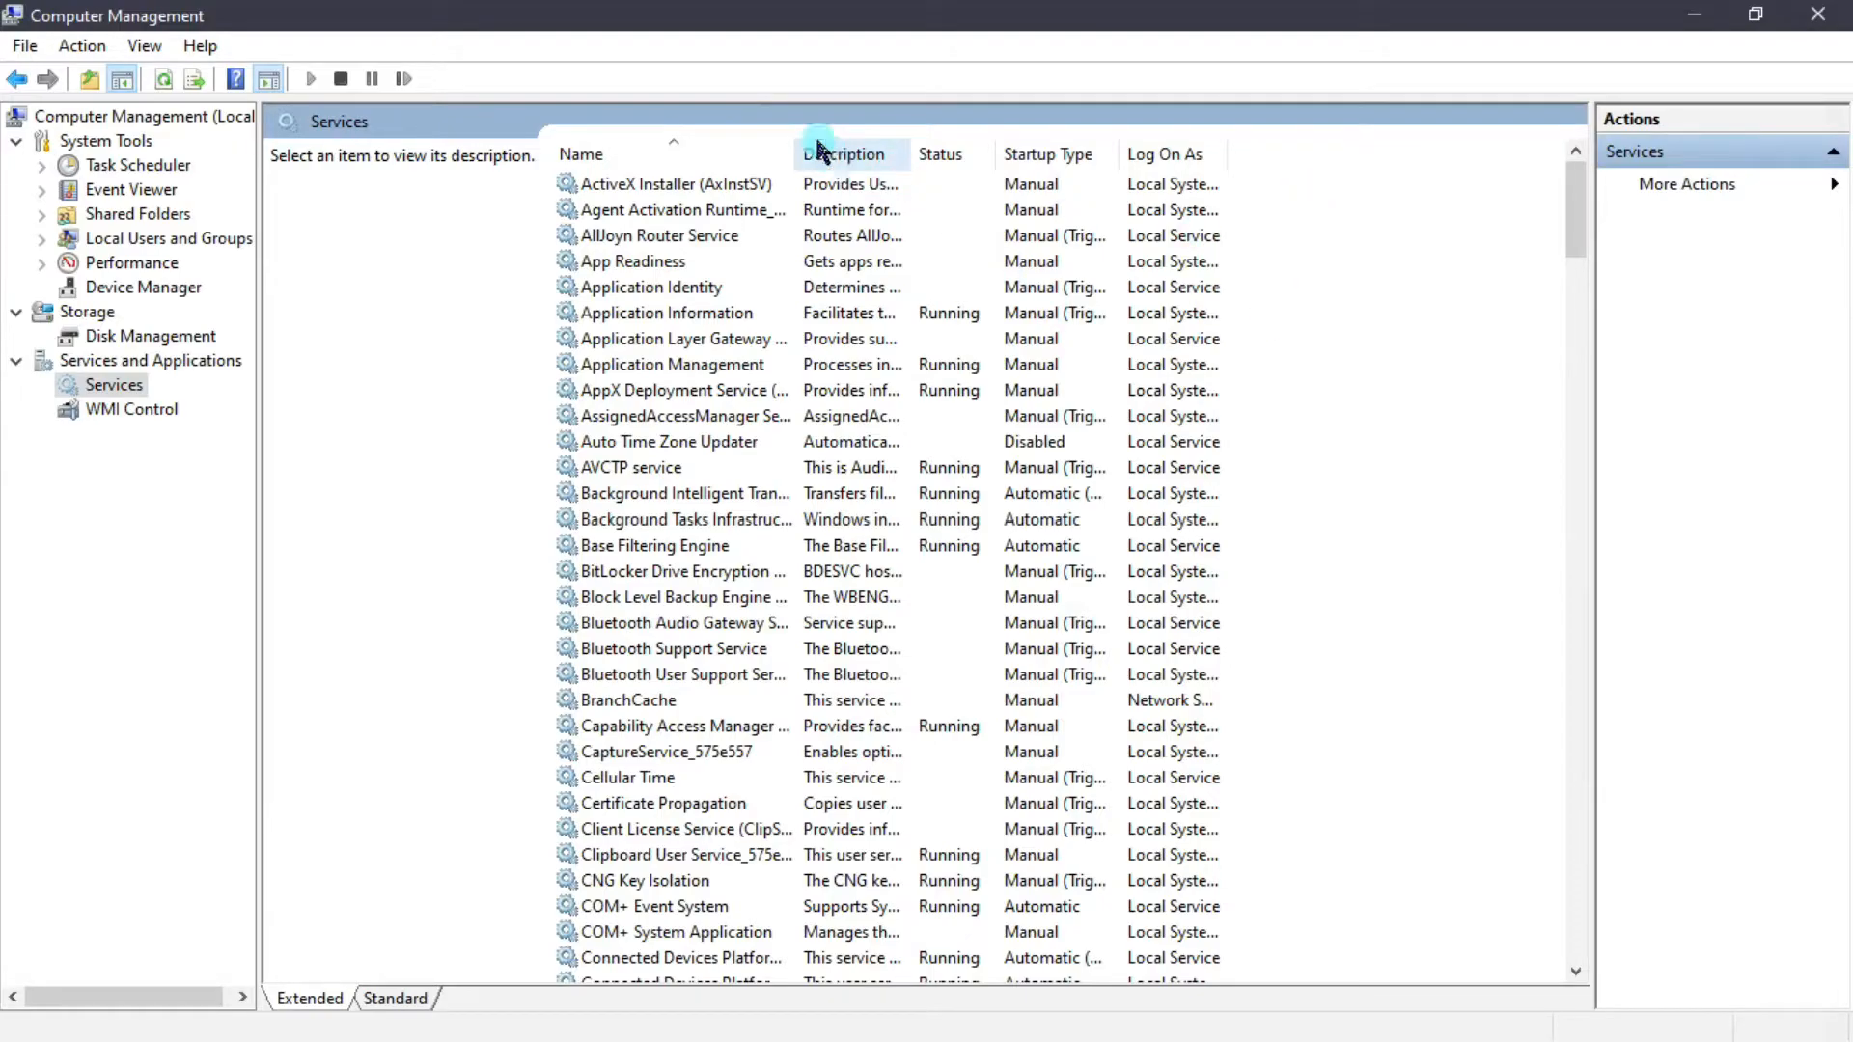
drag(801, 154, 982, 174)
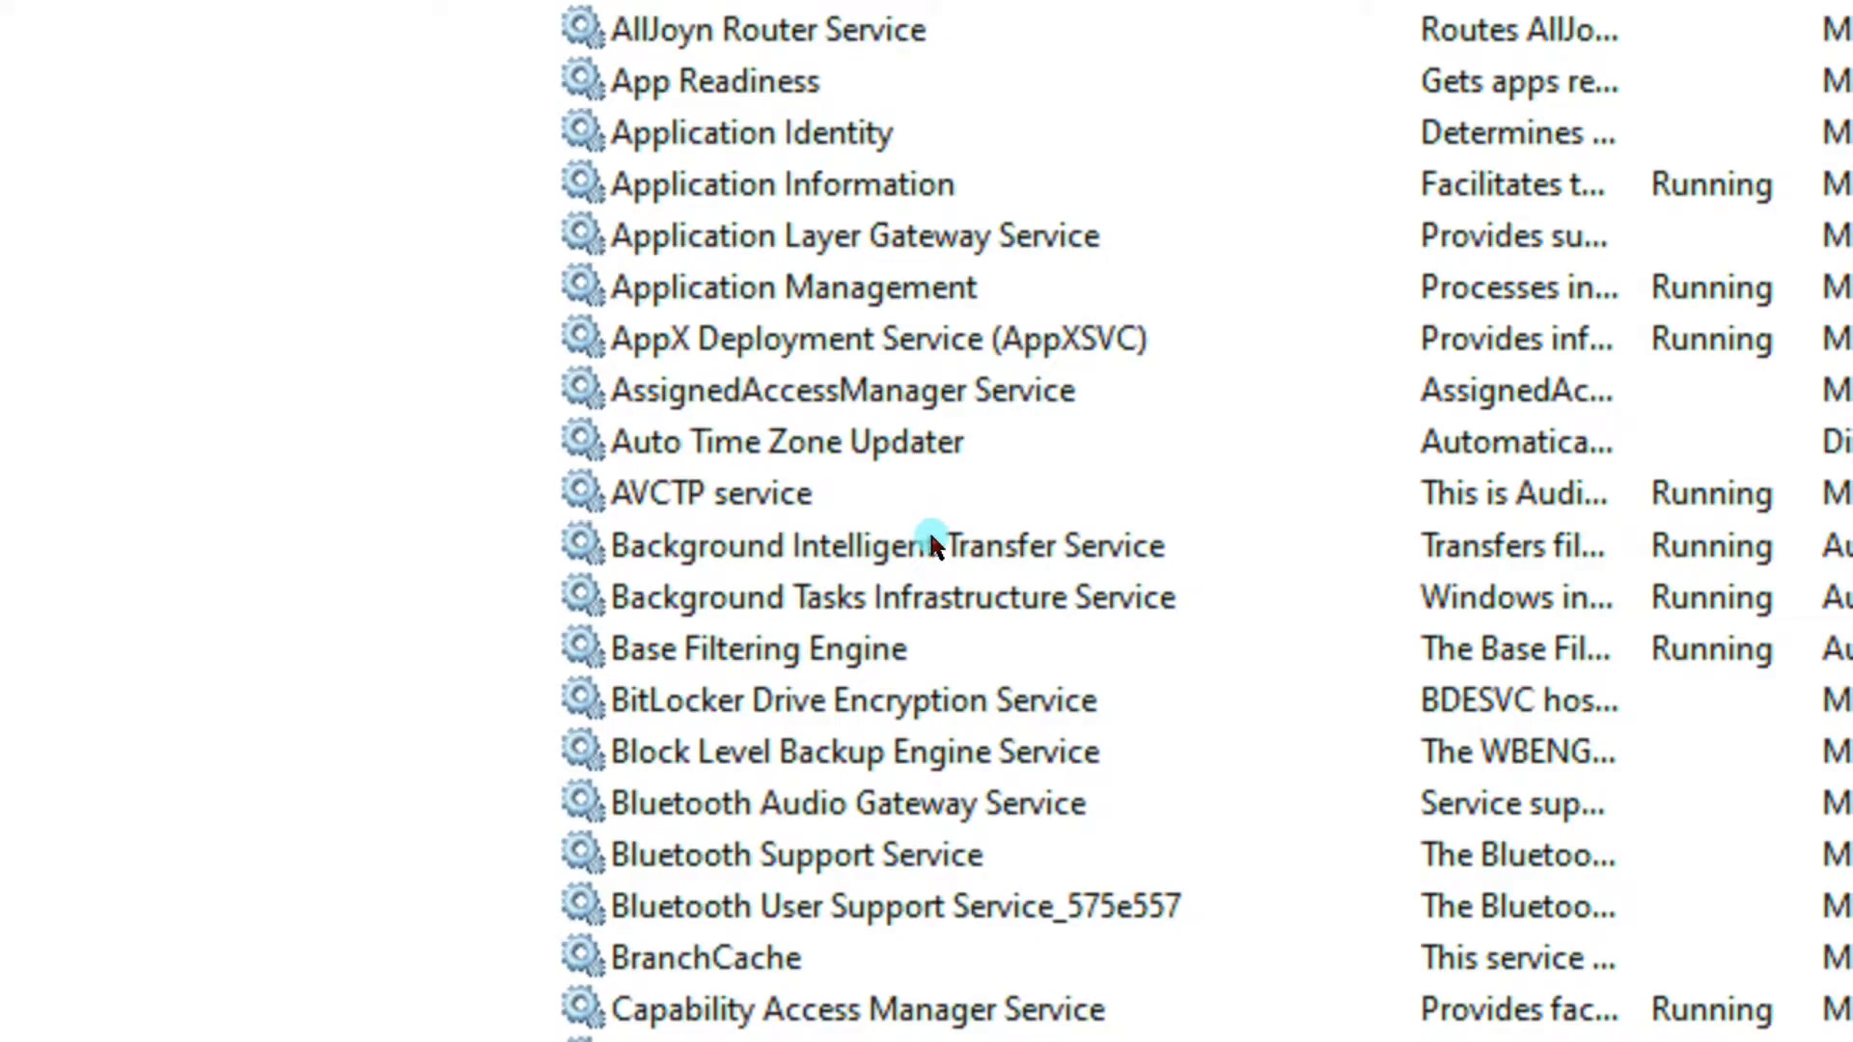
- Open the properties of the Background Intelligent Transfer Service
click(929, 531)
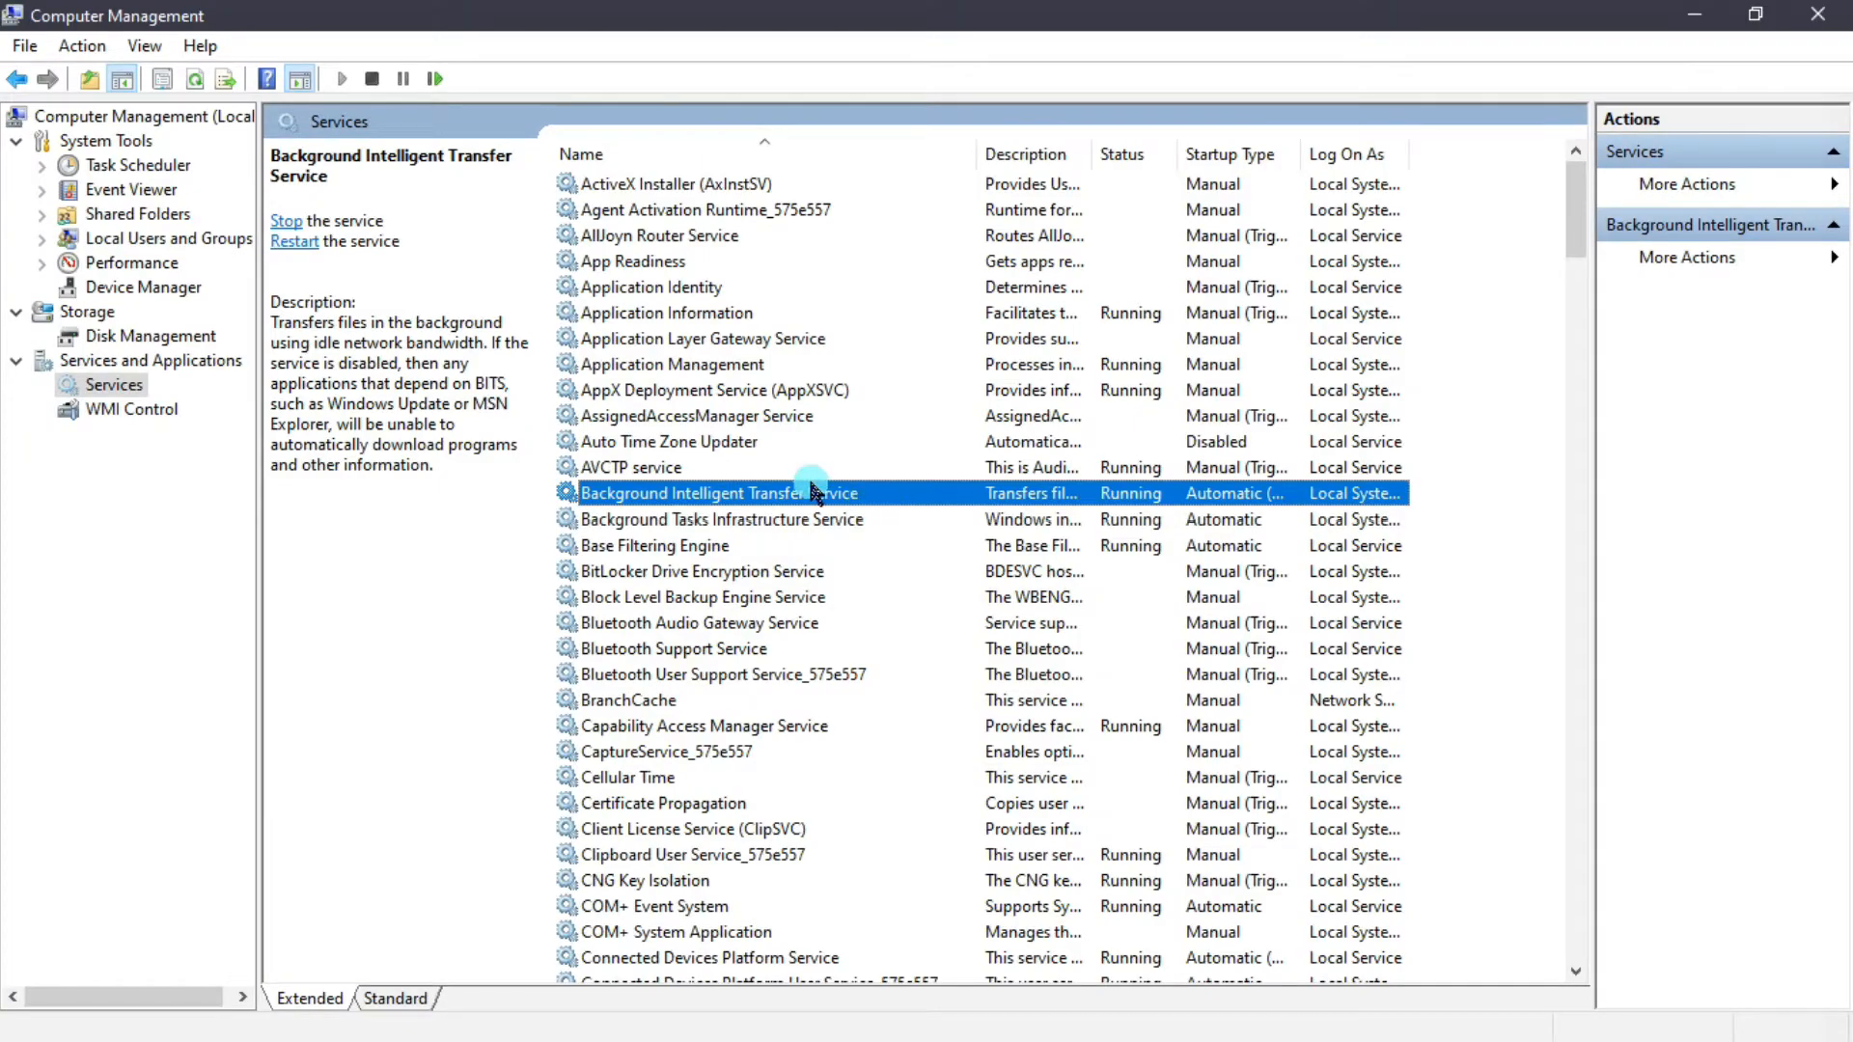
right_click(811, 493)
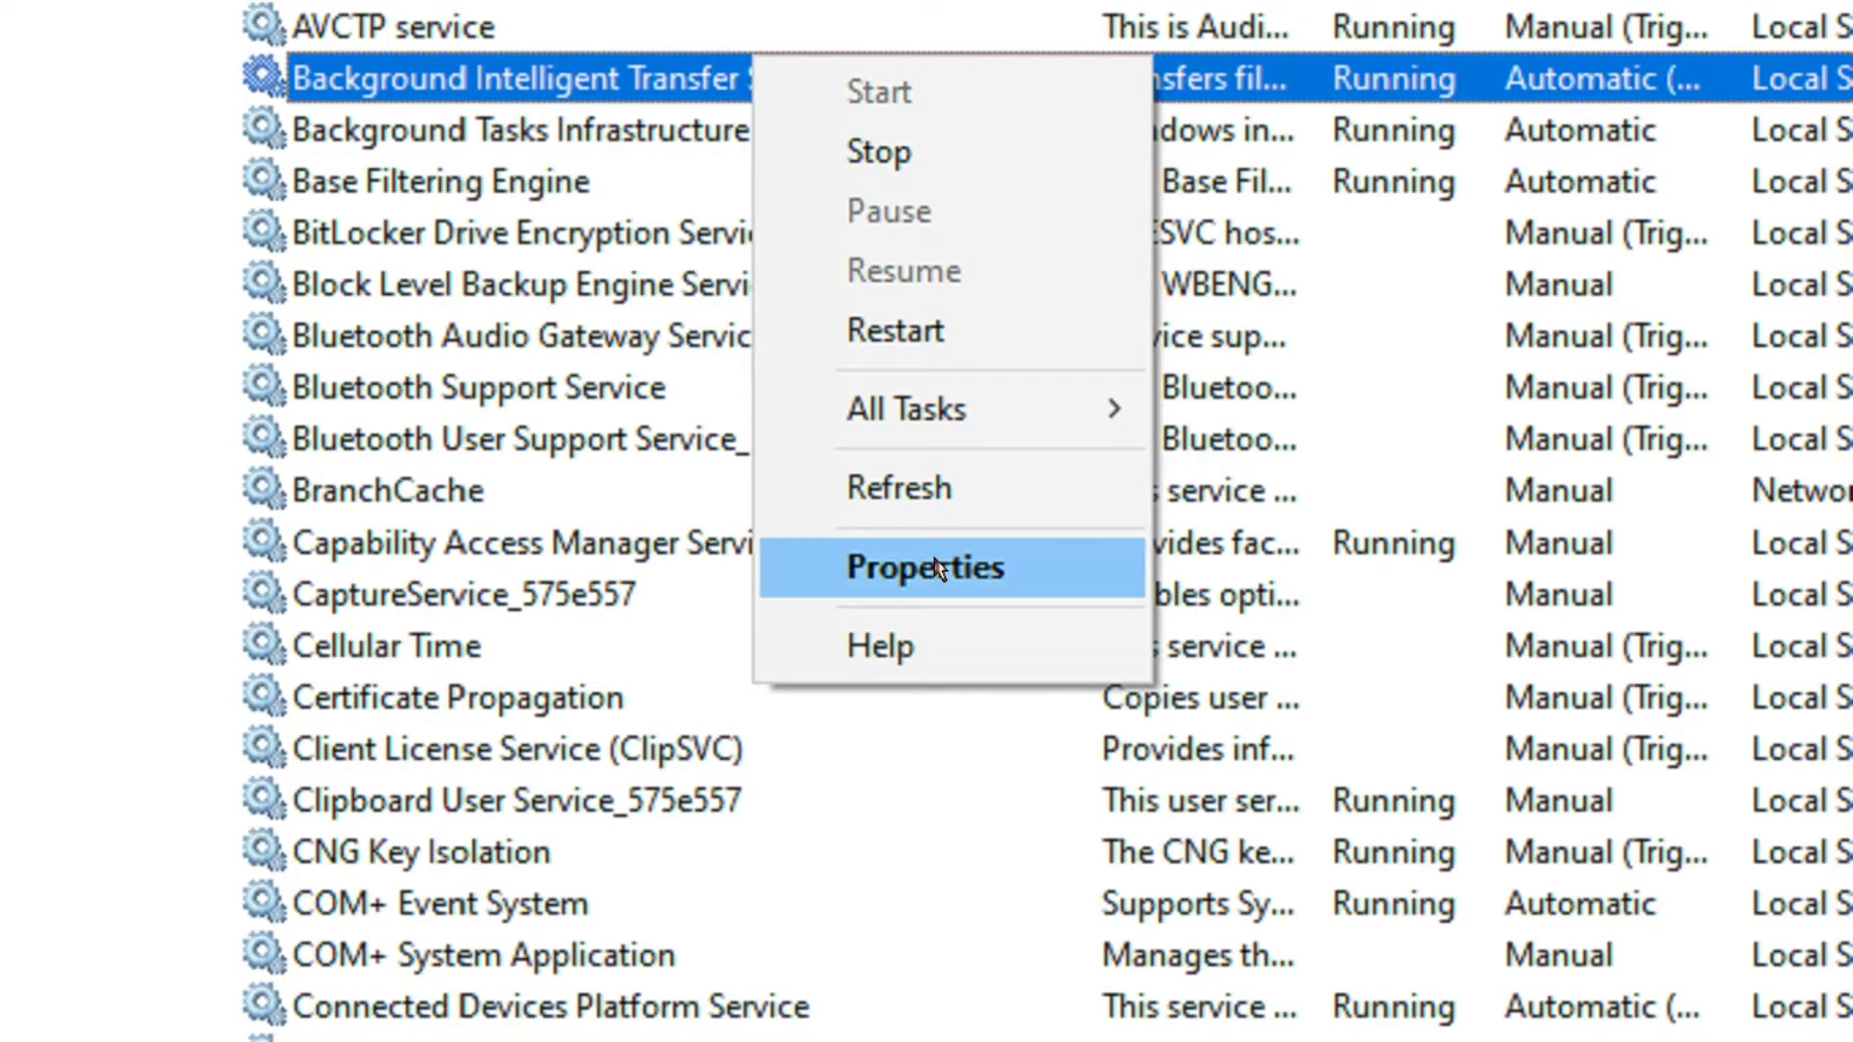
click(934, 568)
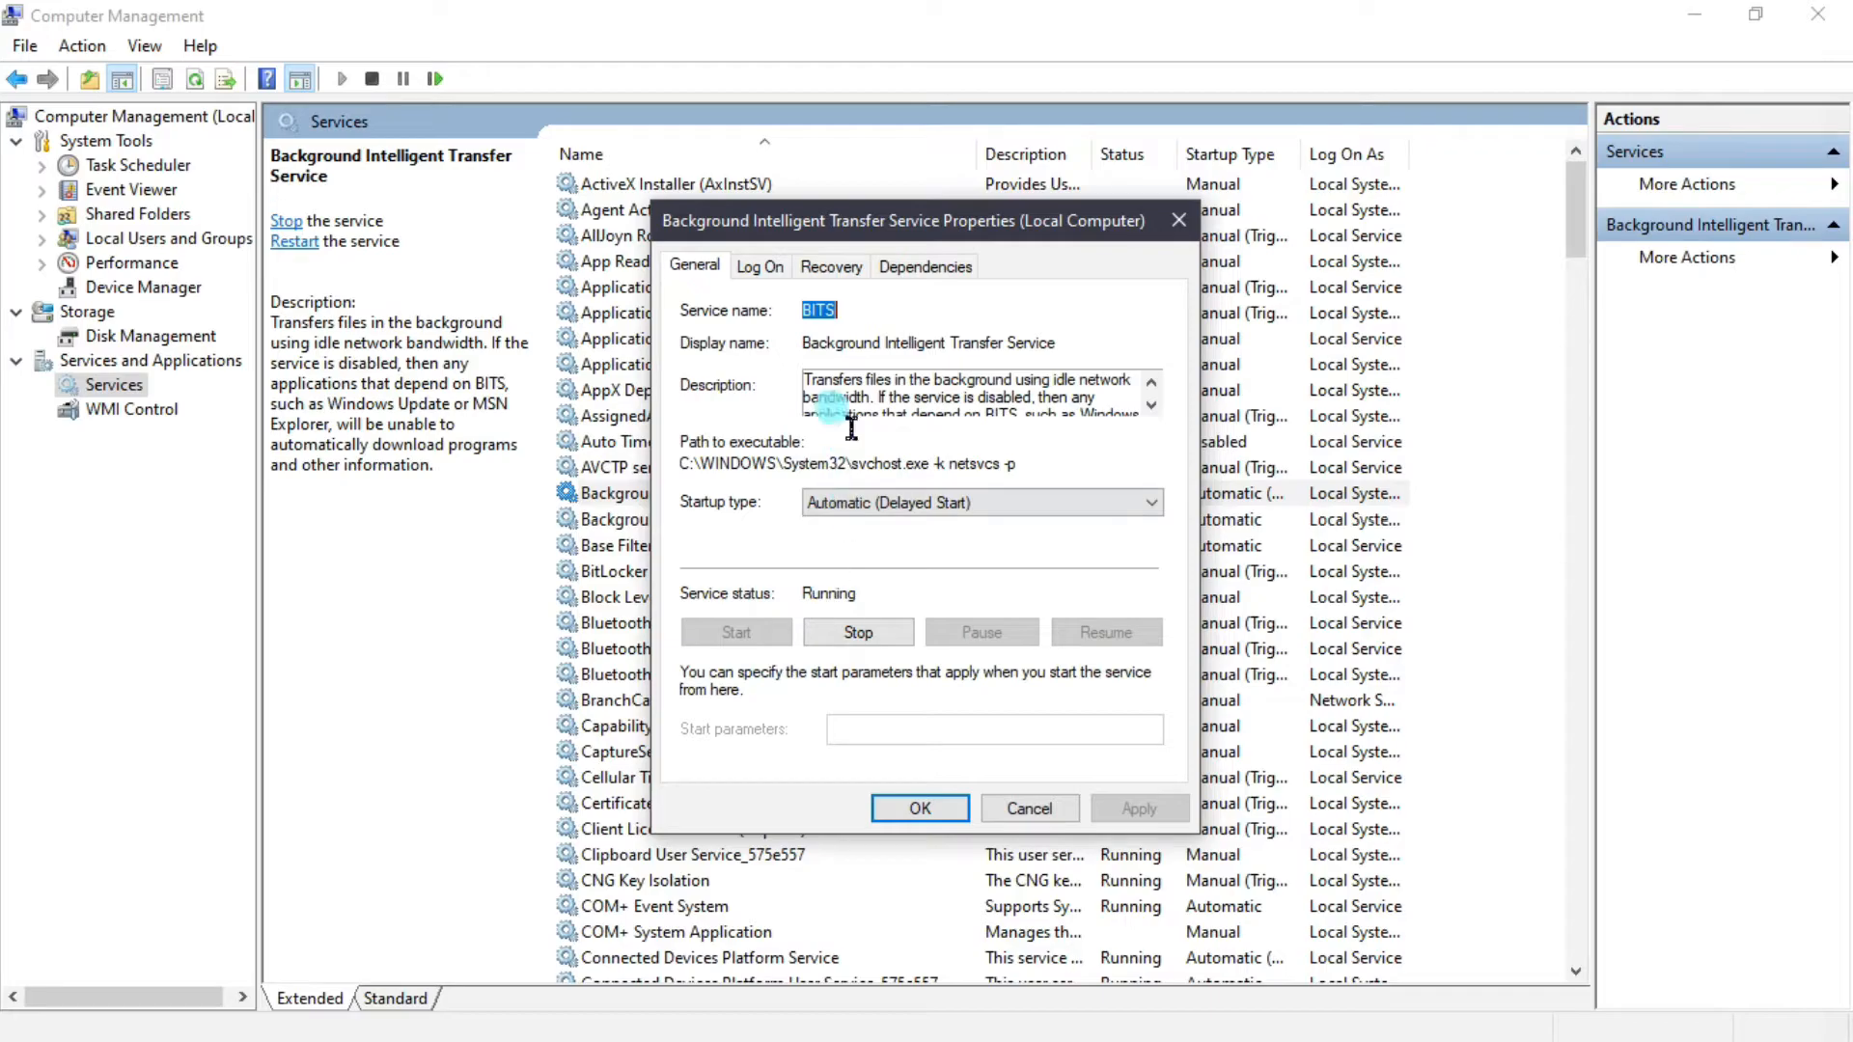
- Read through the service's full description, highlighting the text from its beginning to its end
click(854, 398)
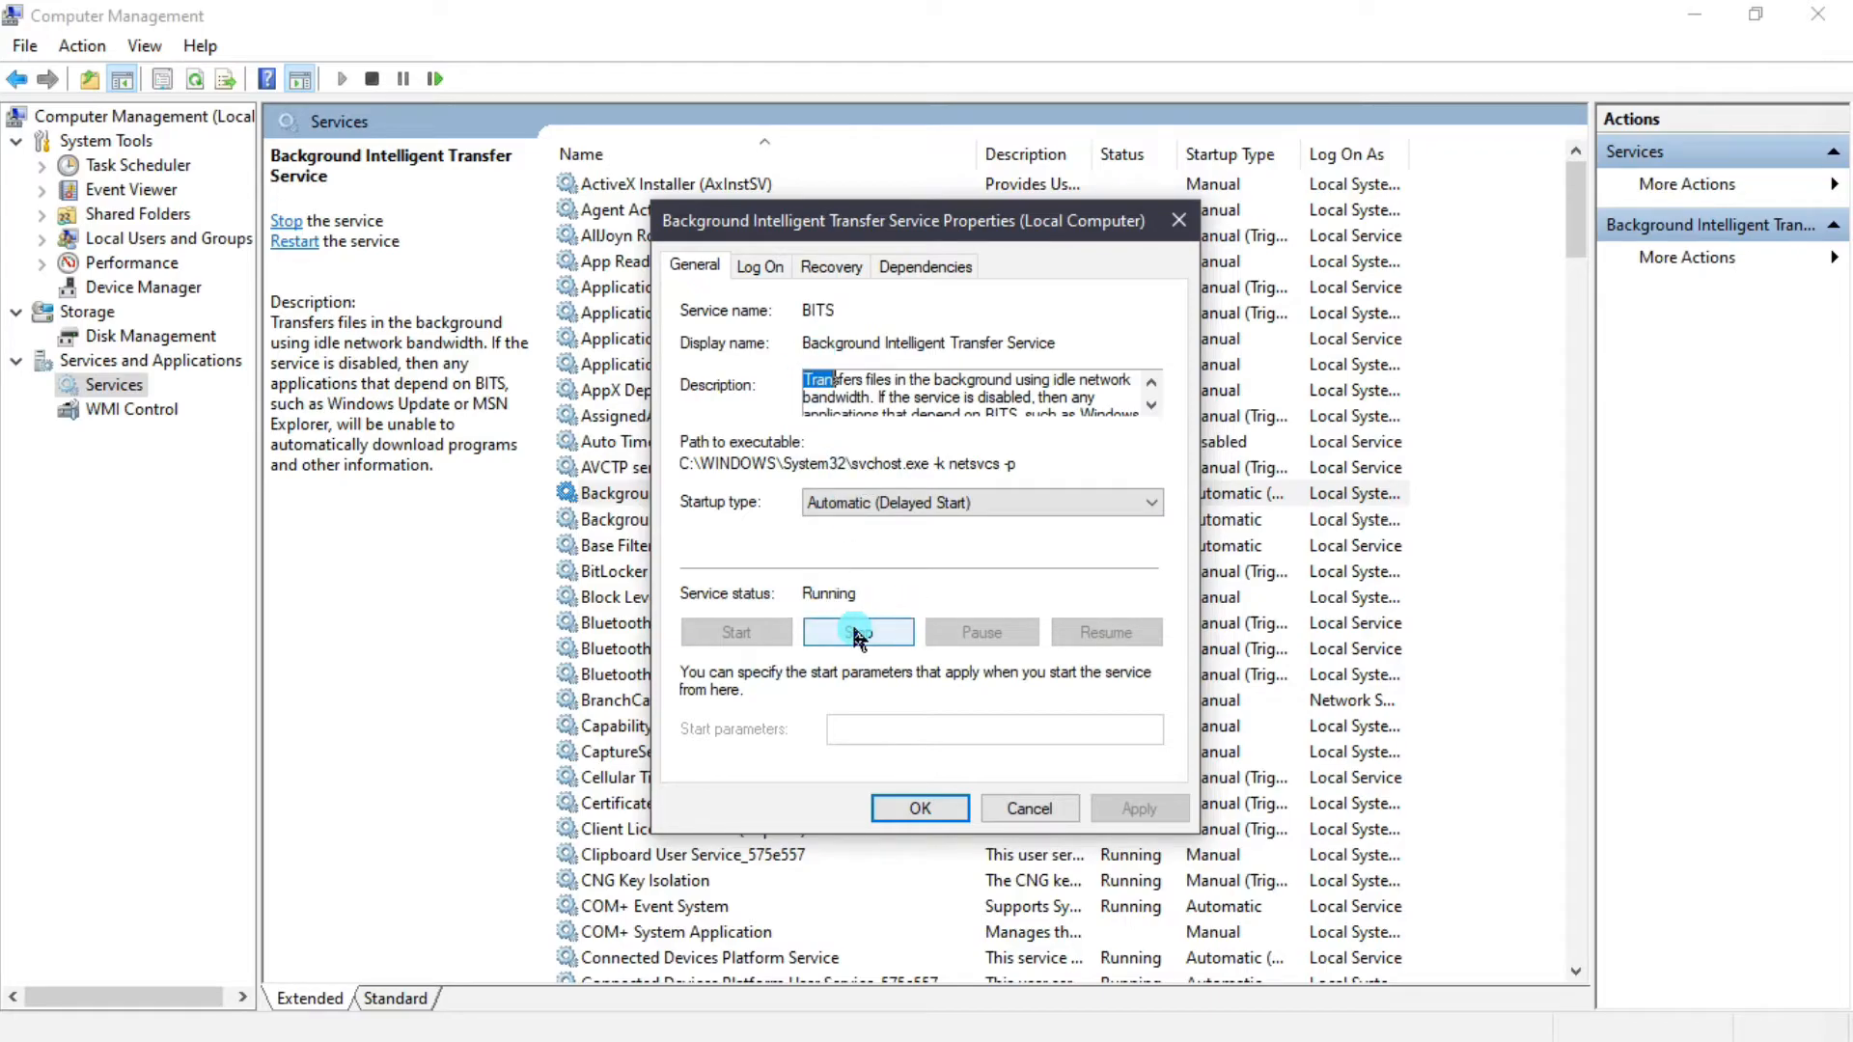
key(shift+Right)
key(shift+Right)
key(shift+Right)
key(shift+Right)
key(shift+Right)
key(shift+Right)
key(shift+Right)
key(shift+Right)
key(shift+Right)
key(shift+Right)
key(shift+Right)
key(shift+Right)
key(shift+Right)
key(shift+Right)
key(shift+Right)
key(shift+Right)
key(shift+Right)
key(shift+Right)
key(shift+Right)
key(shift+Right)
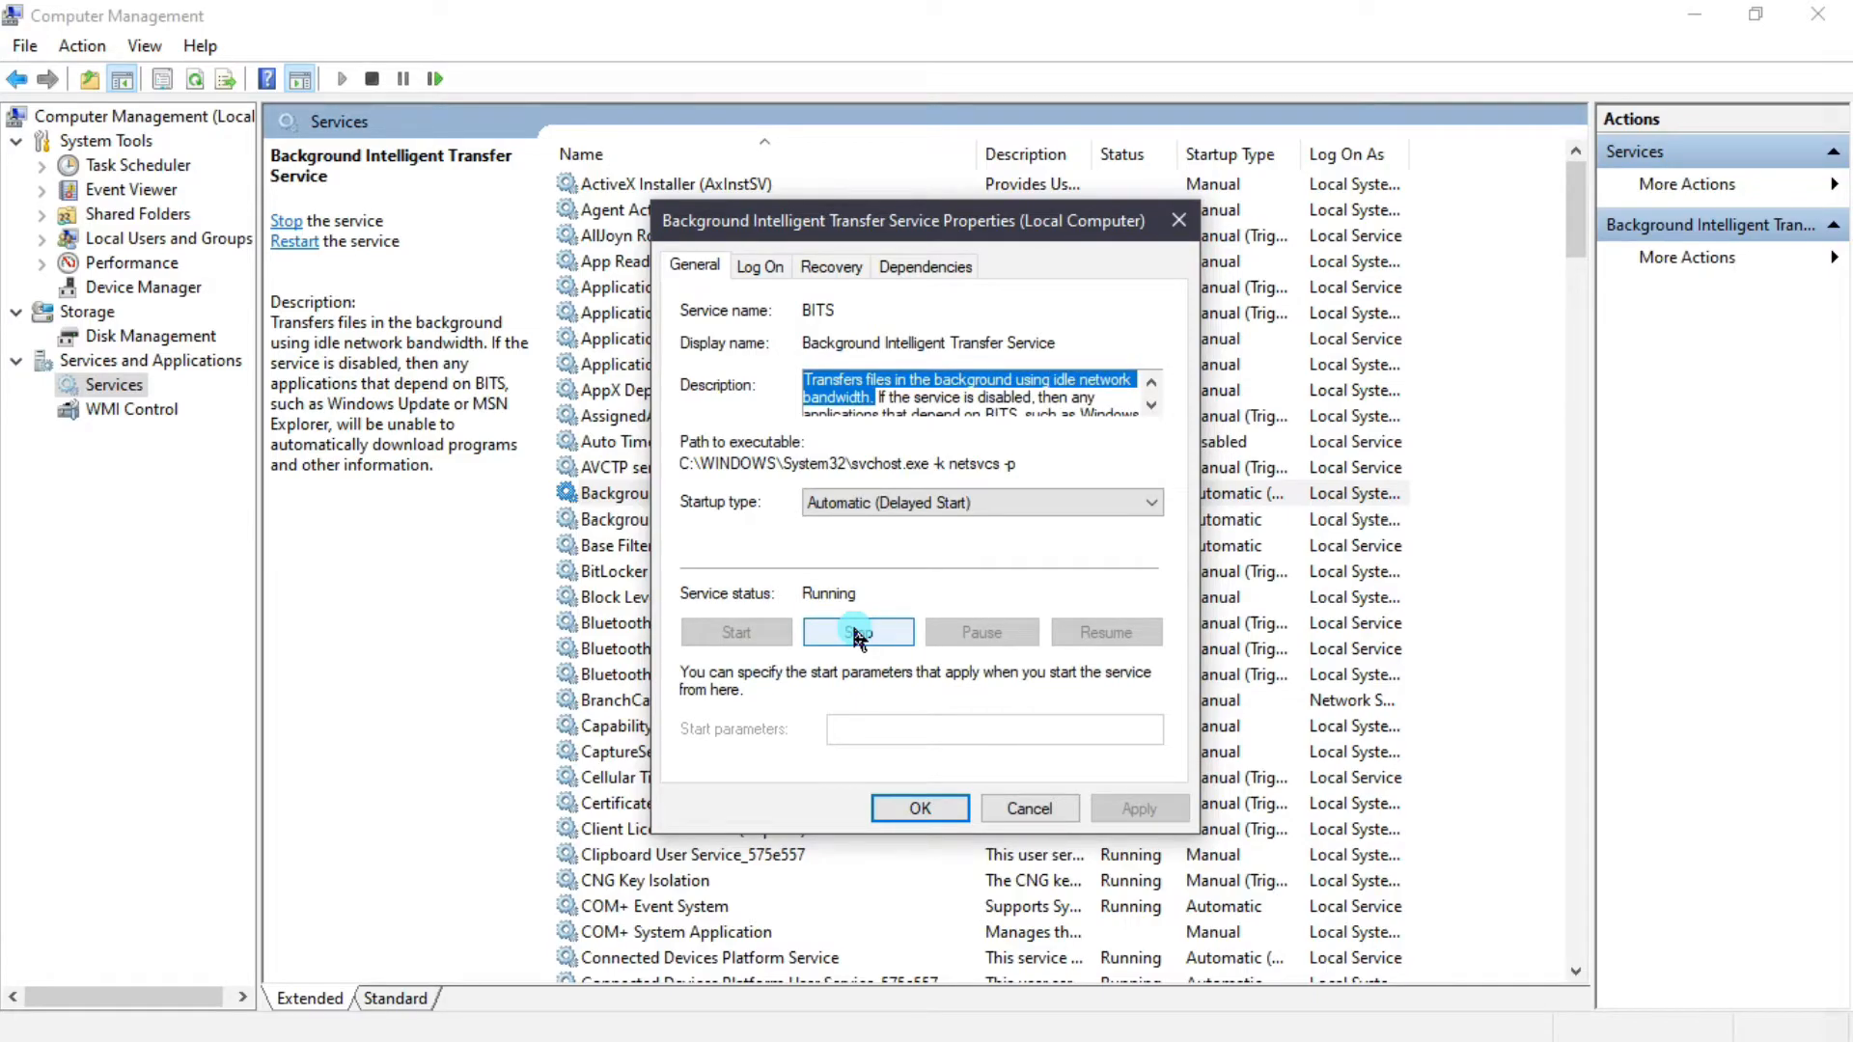
key(shift+Right)
key(shift+Right)
key(shift+Right)
key(shift+Right)
key(shift+Right)
key(shift+Right)
key(shift+Right)
key(shift+Right)
key(shift+Right)
key(shift+Right)
key(shift+Right)
key(shift+Right)
key(shift+Right)
key(shift+Right)
key(shift+Right)
key(shift+Right)
key(shift+Right)
key(shift+Right)
key(shift+Right)
key(shift+Right)
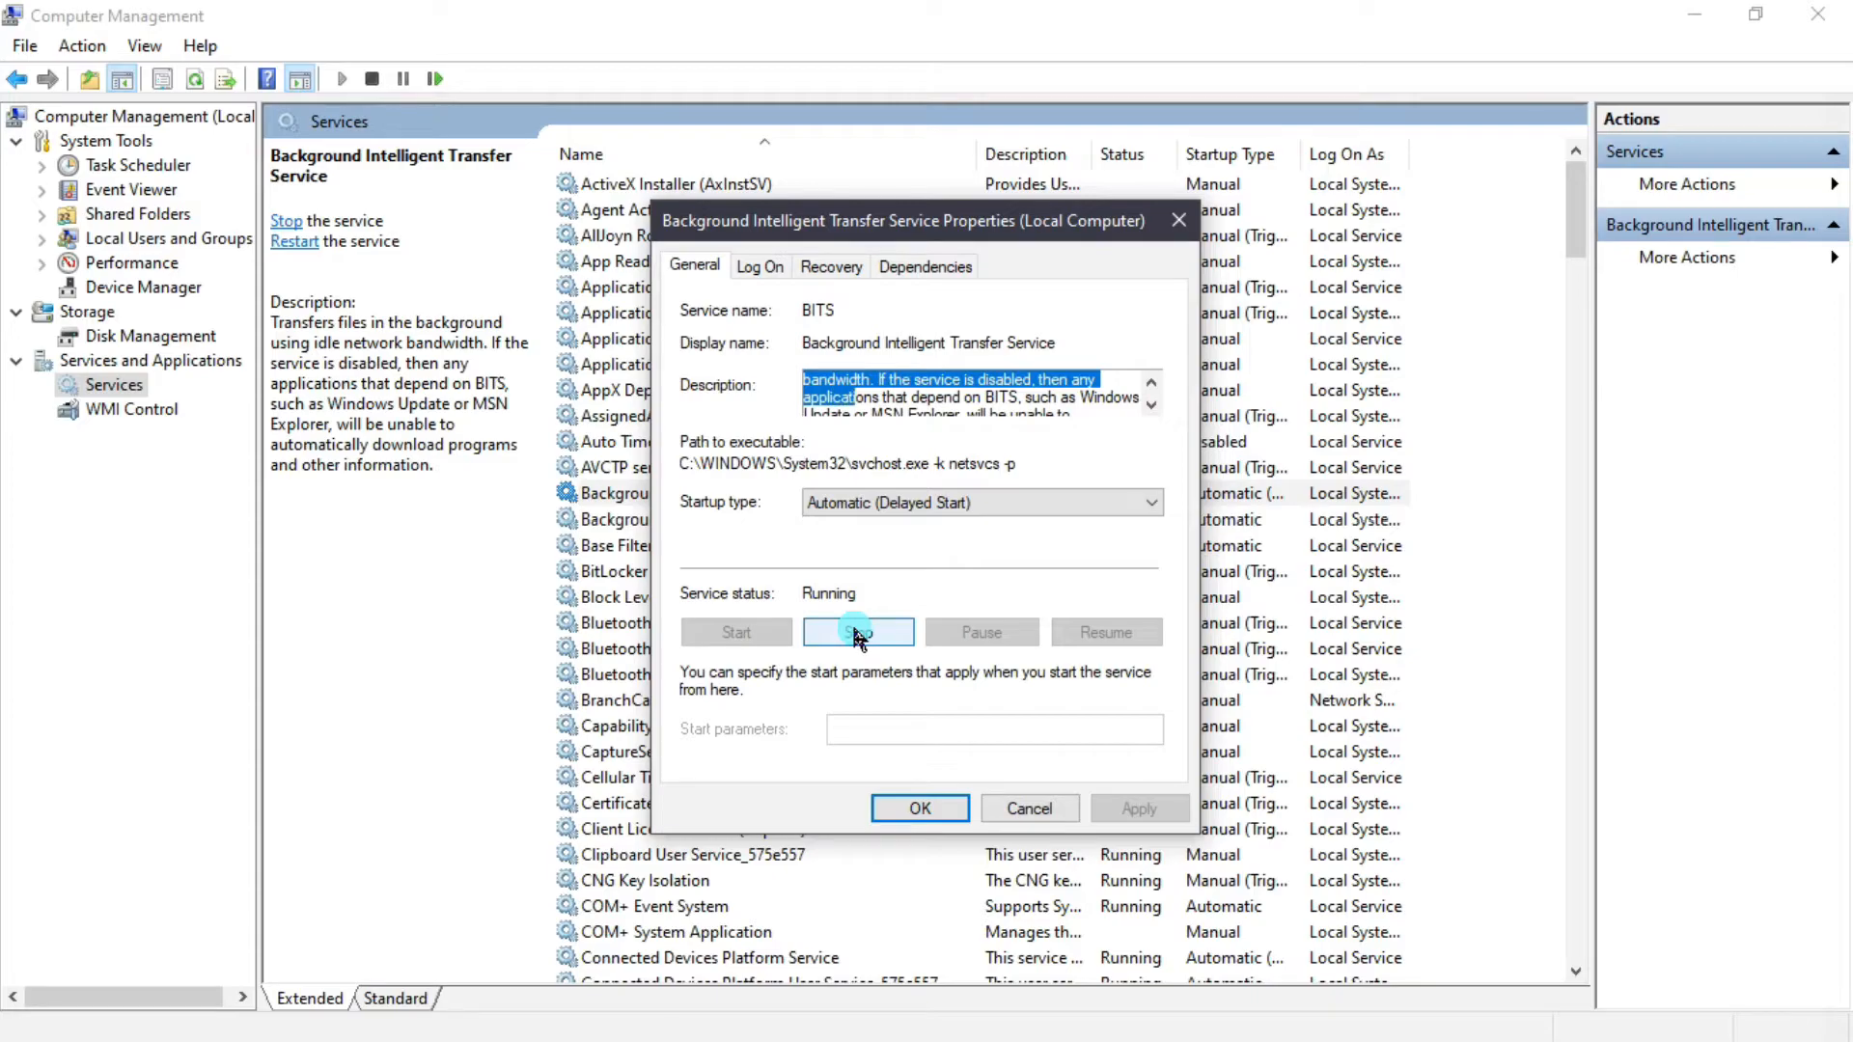
key(shift+Right)
key(shift+Right)
key(shift+Right)
key(shift+Right)
key(shift+Right)
key(shift+Right)
key(shift+Right)
key(shift+Right)
key(shift+Right)
key(shift+Right)
key(shift+Right)
key(shift+Right)
key(shift+Right)
key(shift+Right)
key(shift+Right)
key(shift+Right)
key(shift+Right)
key(shift+Right)
key(shift+Right)
key(shift+Right)
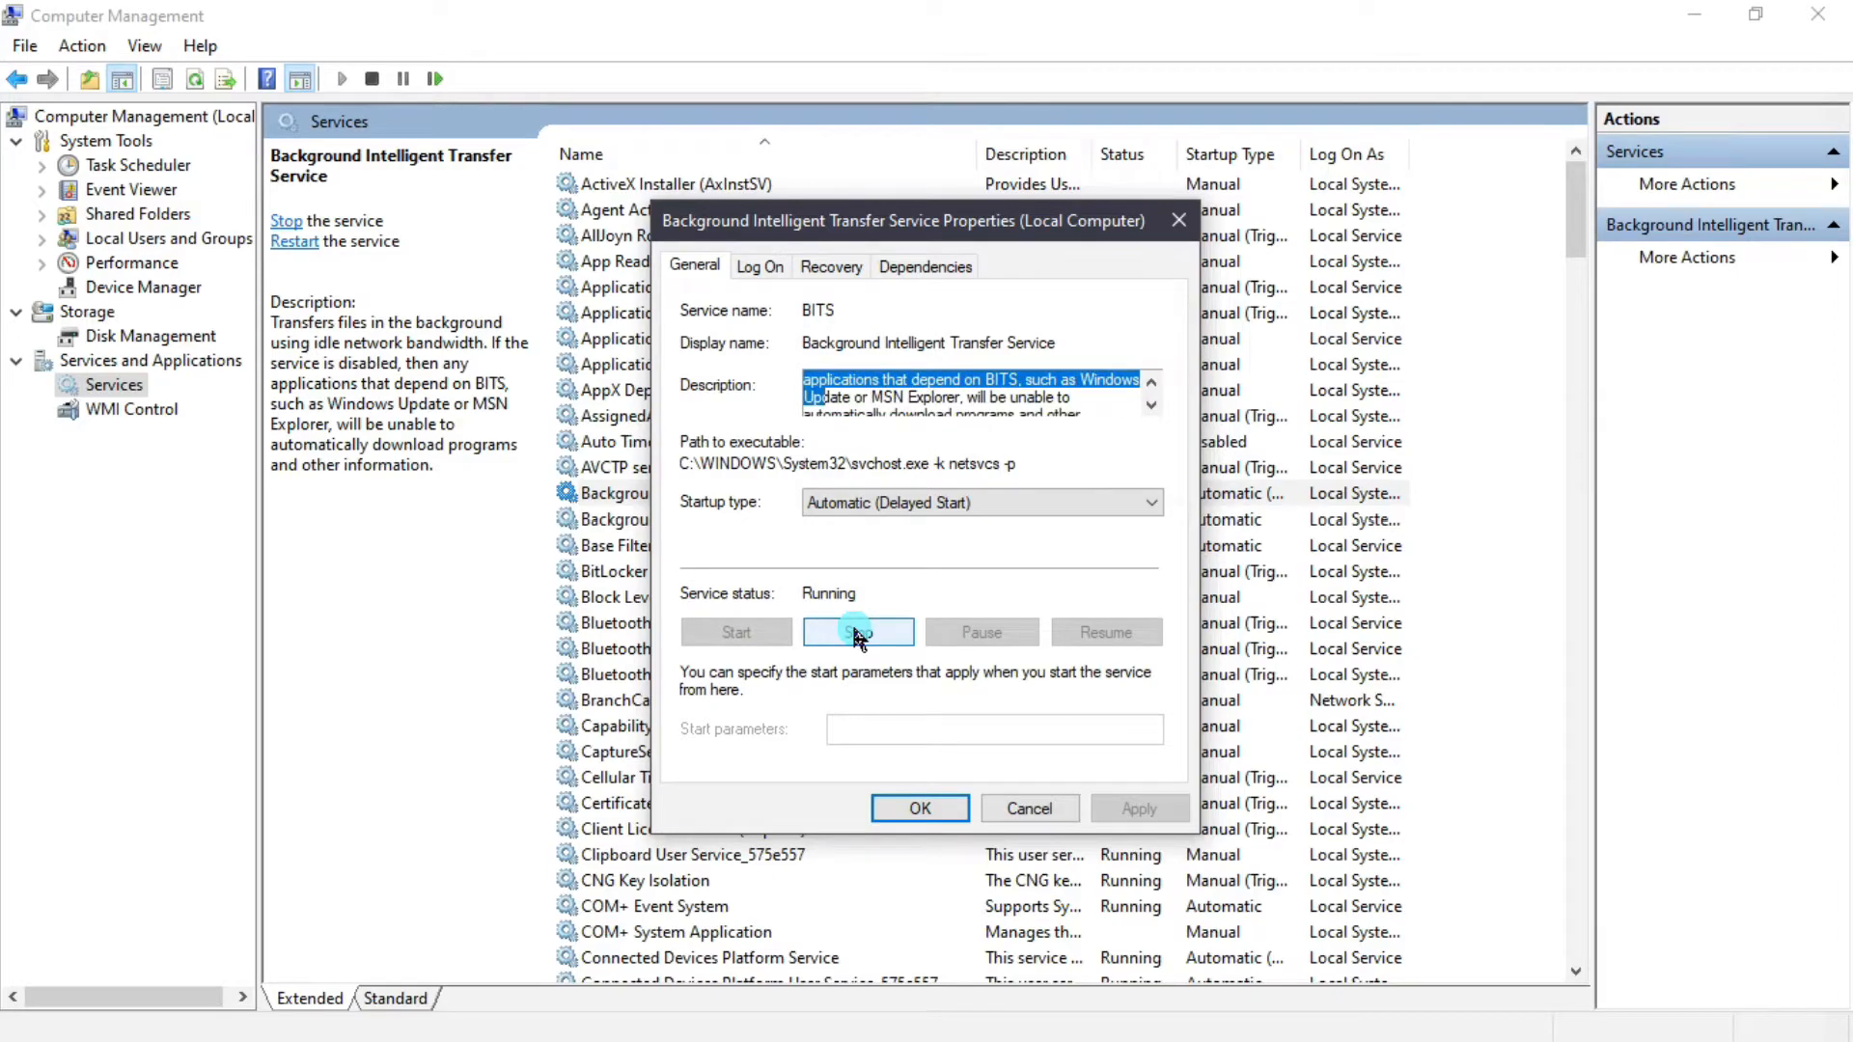
key(shift+Right)
key(shift+Right)
key(shift+Right)
key(shift+Right)
key(shift+Right)
key(shift+Right)
key(shift+Right)
key(shift+Right)
key(shift+Right)
key(shift+Right)
key(shift+Right)
key(shift+Right)
key(shift+Right)
key(shift+Right)
key(shift+Right)
key(shift+Right)
key(shift+Right)
key(shift+Right)
key(shift+Right)
key(shift+Right)
key(shift+Right)
key(shift+Right)
key(shift+Right)
key(shift+Right)
key(shift+Right)
key(shift+Right)
key(shift+Right)
key(shift+Right)
key(shift+Right)
key(shift+Right)
key(shift+Right)
key(shift+Right)
key(shift+Right)
key(shift+Right)
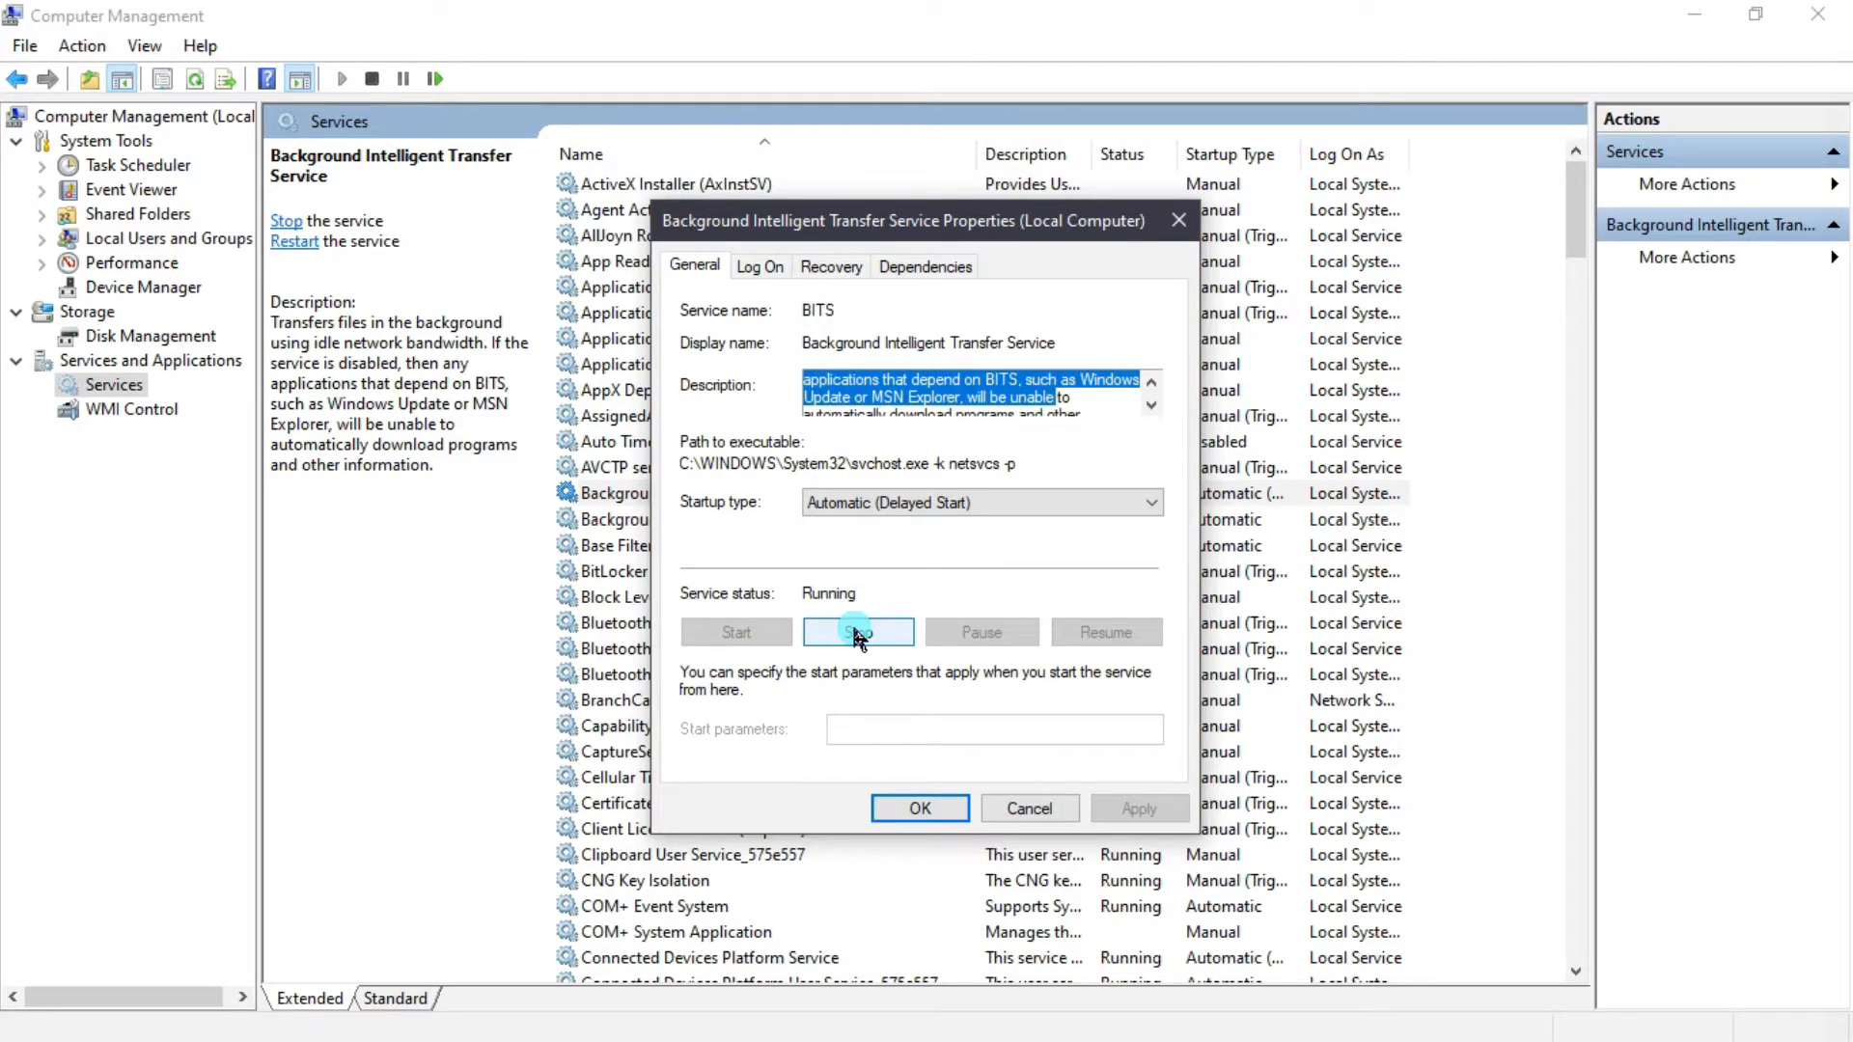
key(shift+Right)
key(shift+Right)
key(shift+Right)
key(shift+Right)
key(shift+Right)
key(shift+Right)
key(shift+Right)
key(shift+Right)
key(shift+Right)
key(shift+Right)
key(shift+Right)
key(shift+Right)
key(shift+Right)
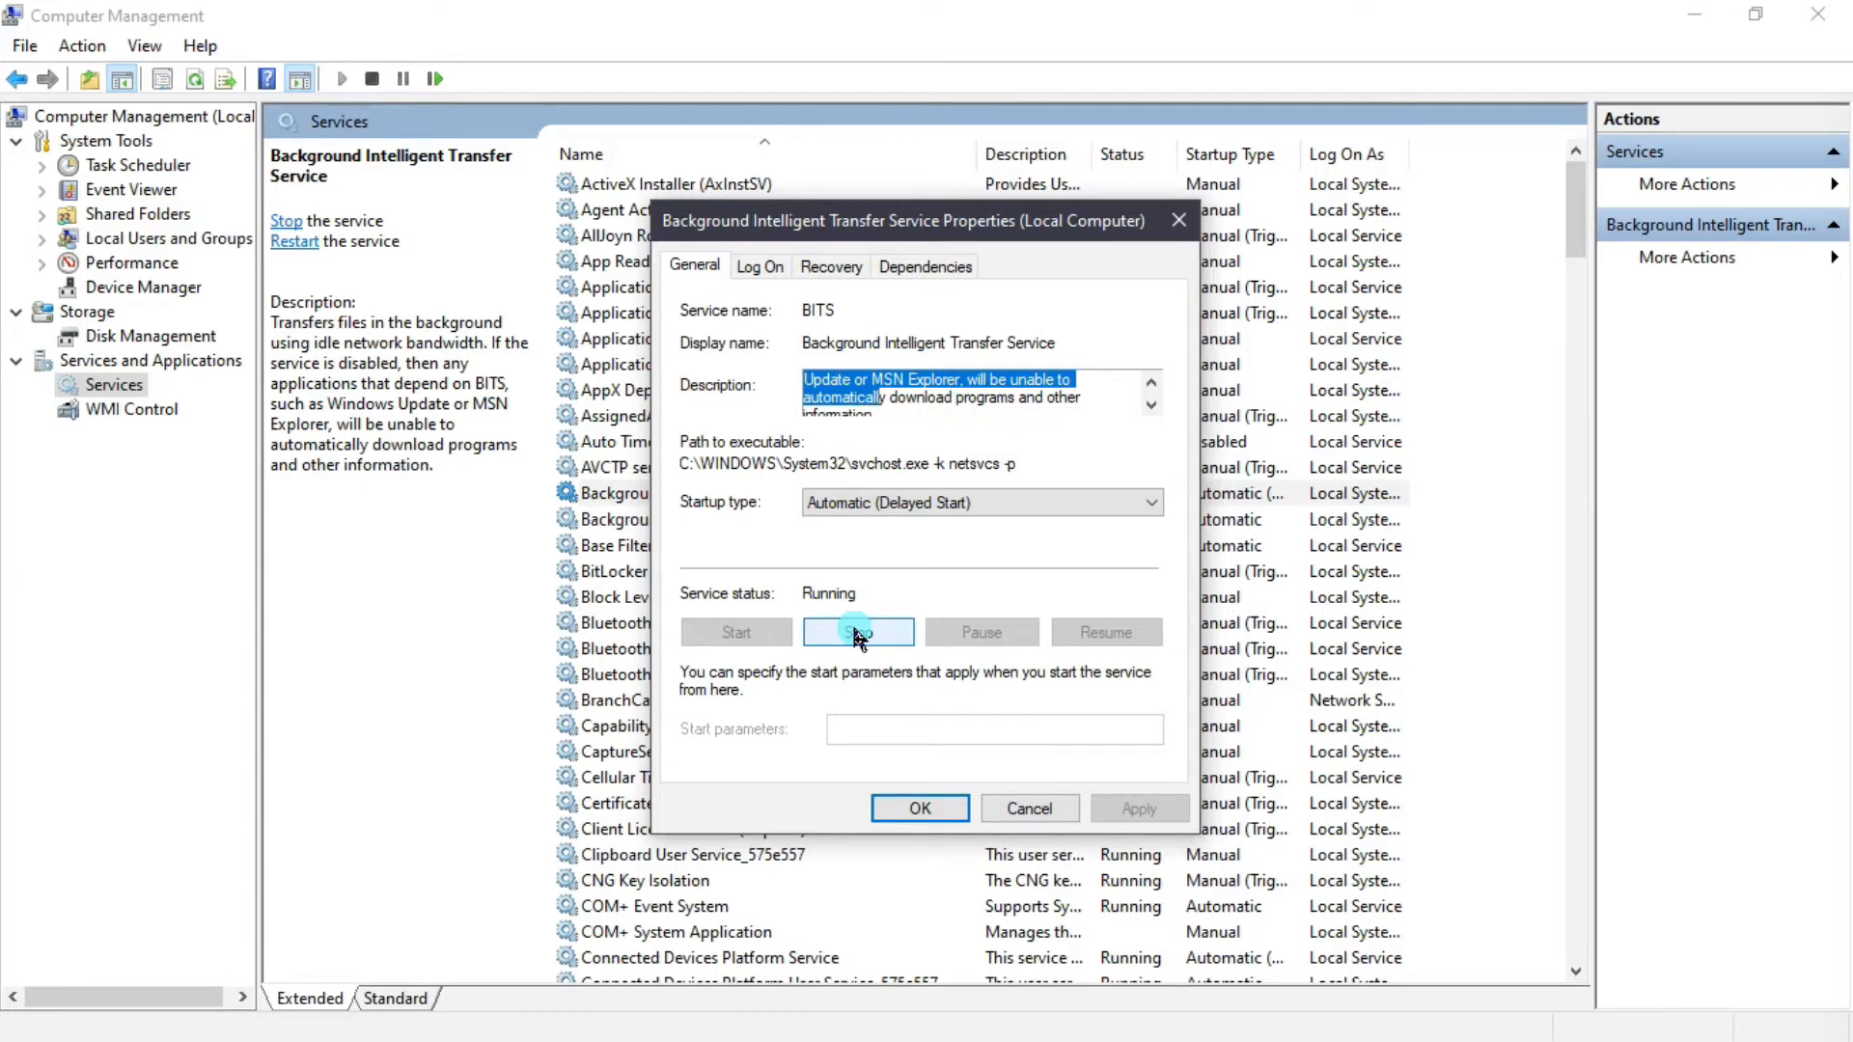
key(shift+Right)
key(shift+Right)
key(shift+Right)
key(shift+Right)
key(shift+Right)
key(shift+Right)
key(shift+Right)
key(shift+Right)
key(shift+Right)
key(shift+Right)
key(shift+Right)
key(shift+Right)
key(shift+Right)
key(shift+Right)
key(shift+Right)
key(shift+Right)
key(shift+Right)
key(shift+Right)
key(shift+Right)
key(shift+Right)
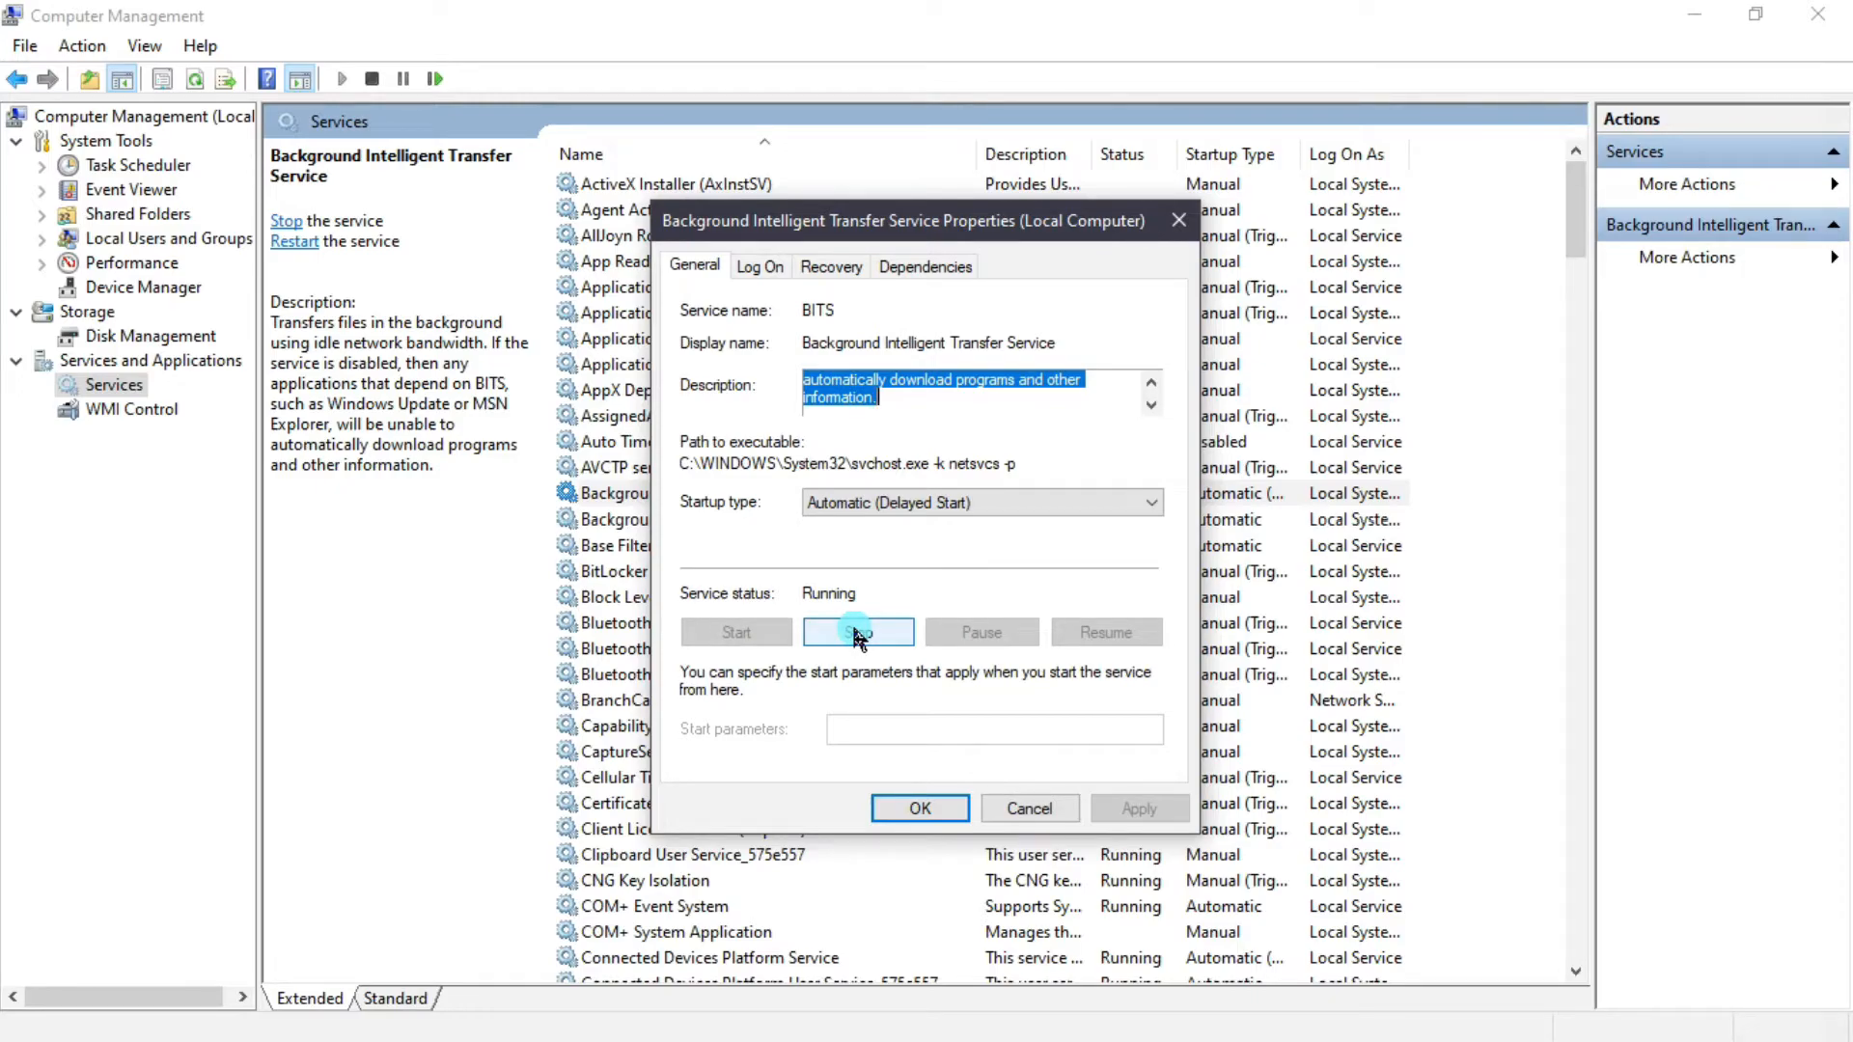
- Stop the Background Intelligent Transfer Service and set its startup type to Disabled, applying the change and closing its properties
click(857, 633)
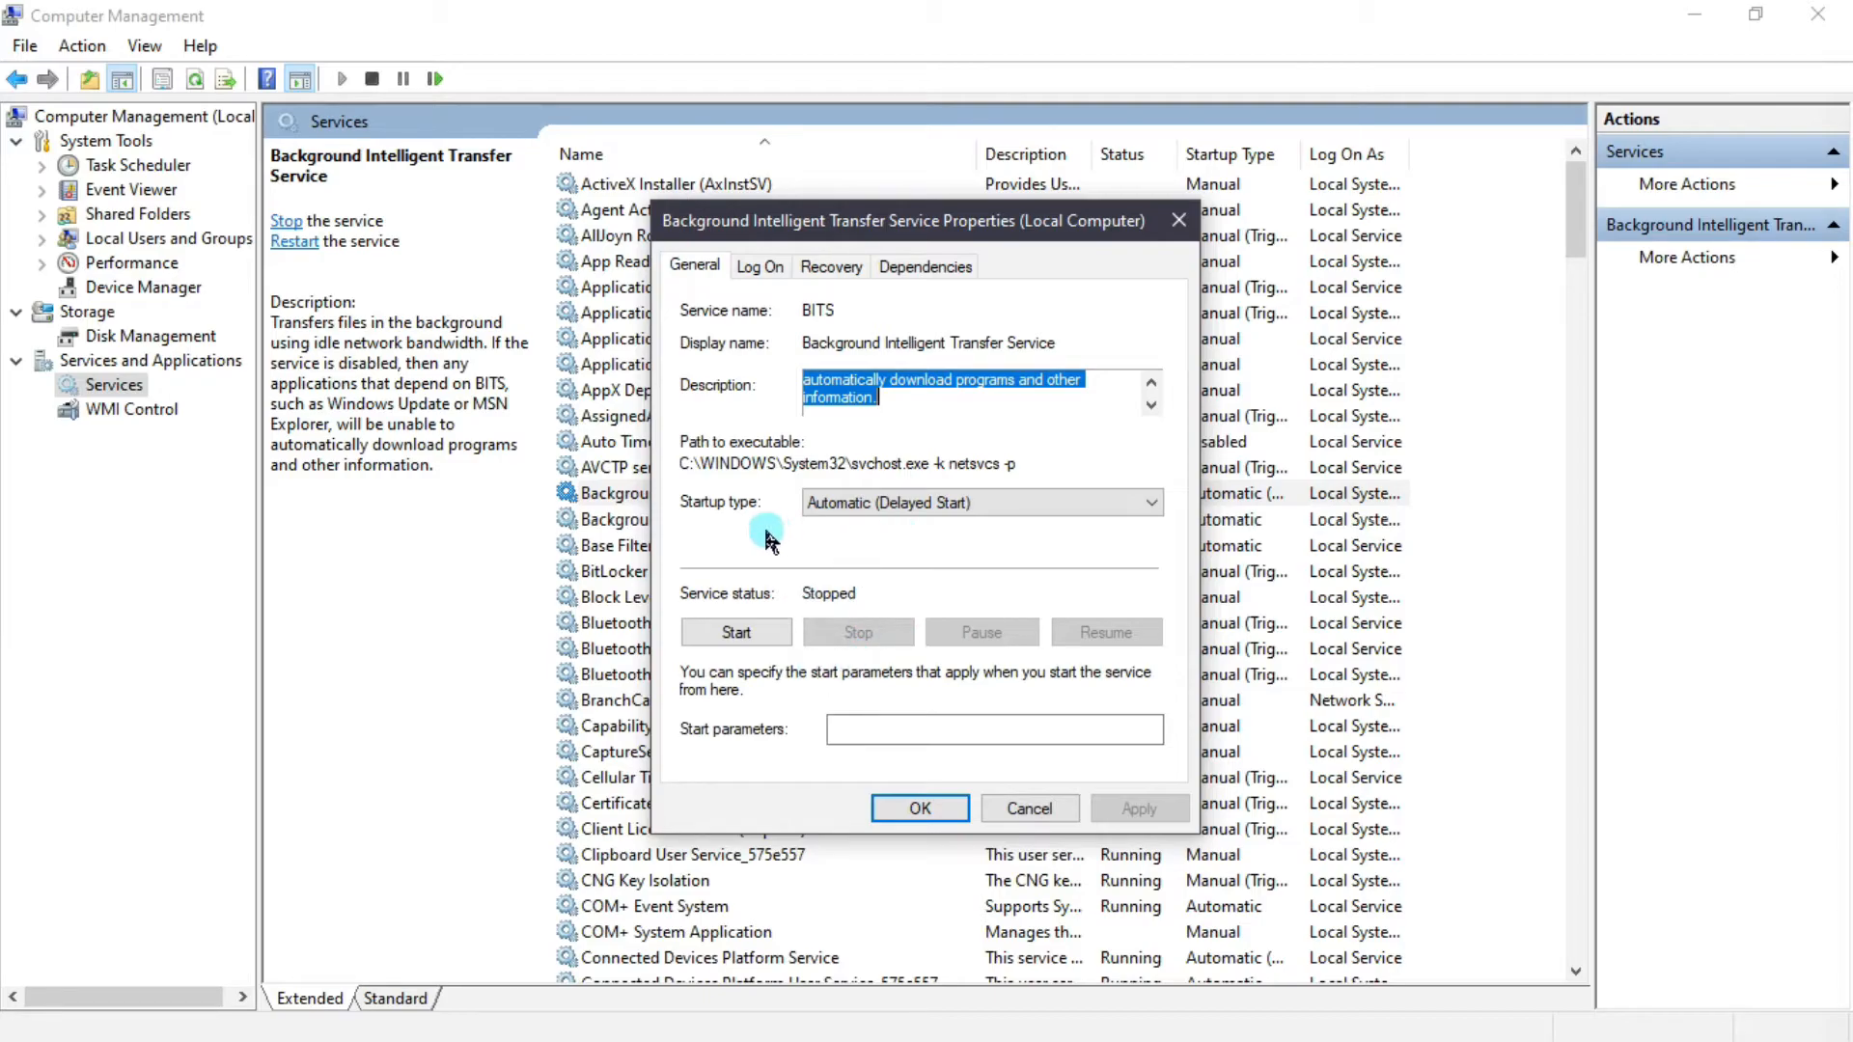
click(878, 506)
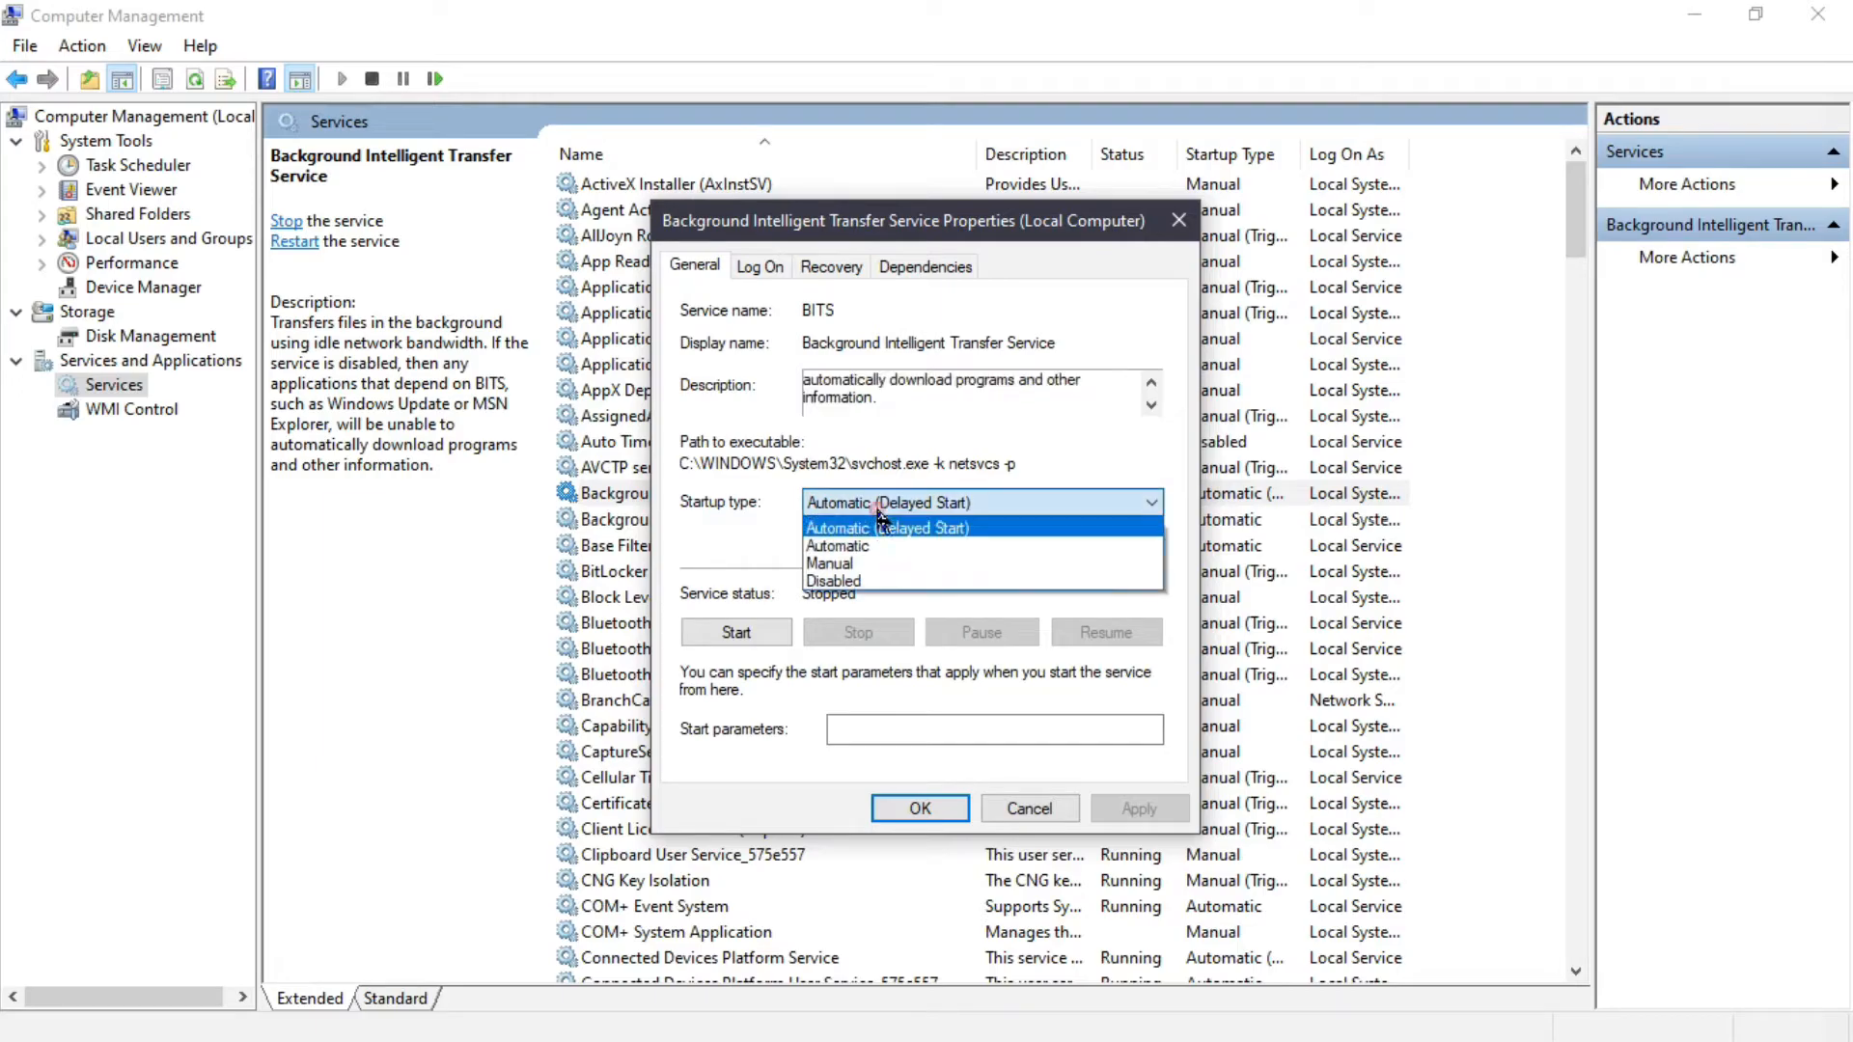
click(832, 577)
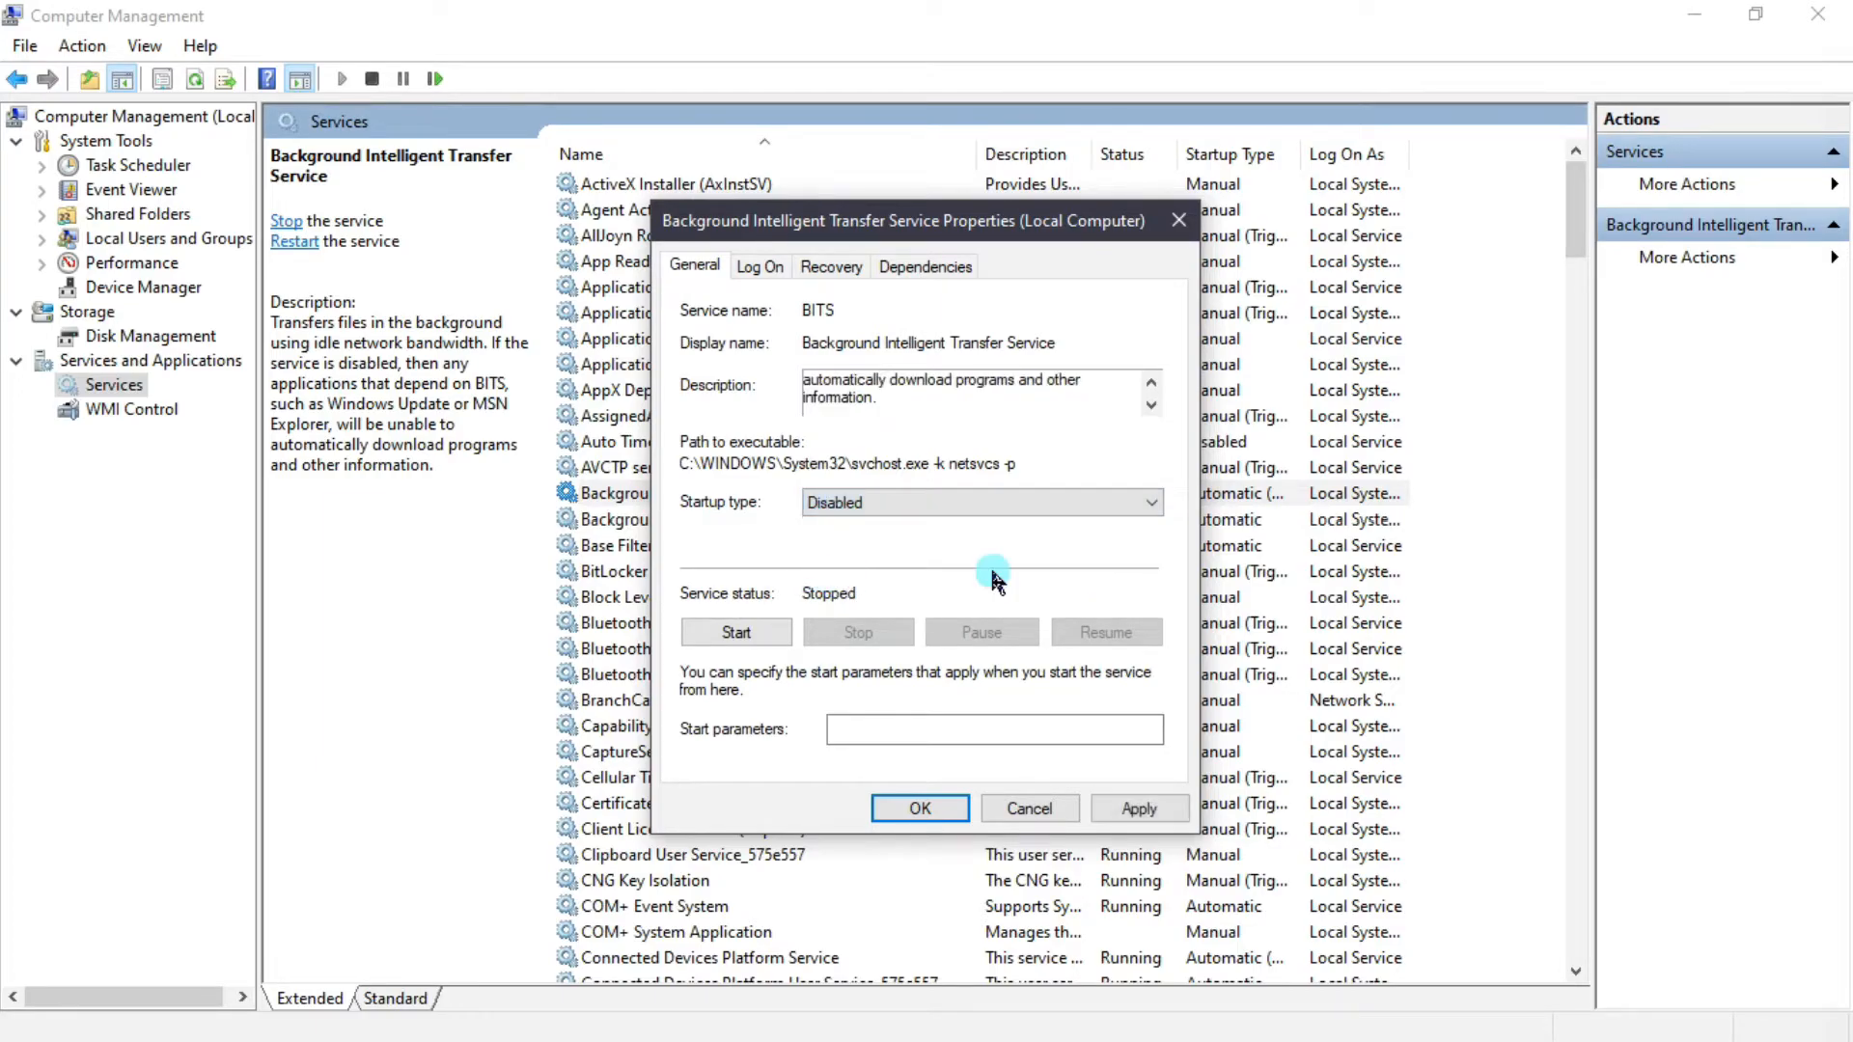
click(1131, 816)
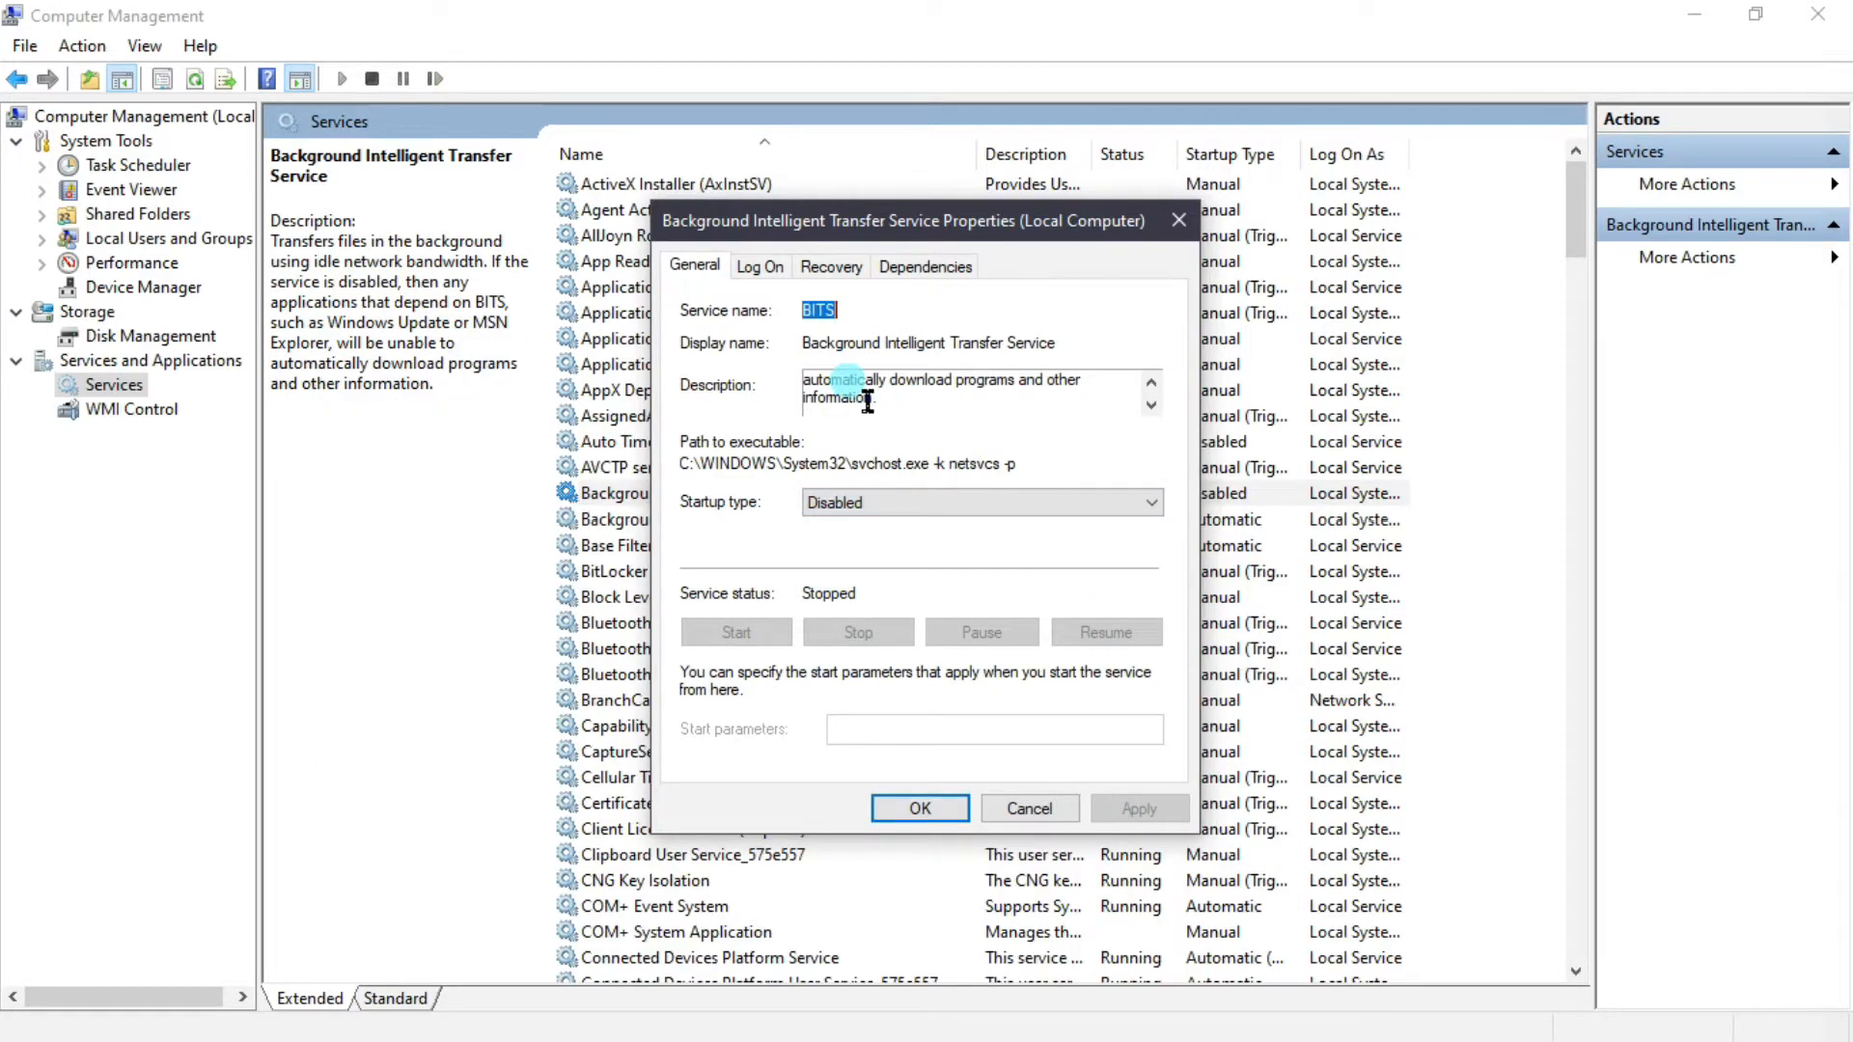
click(951, 310)
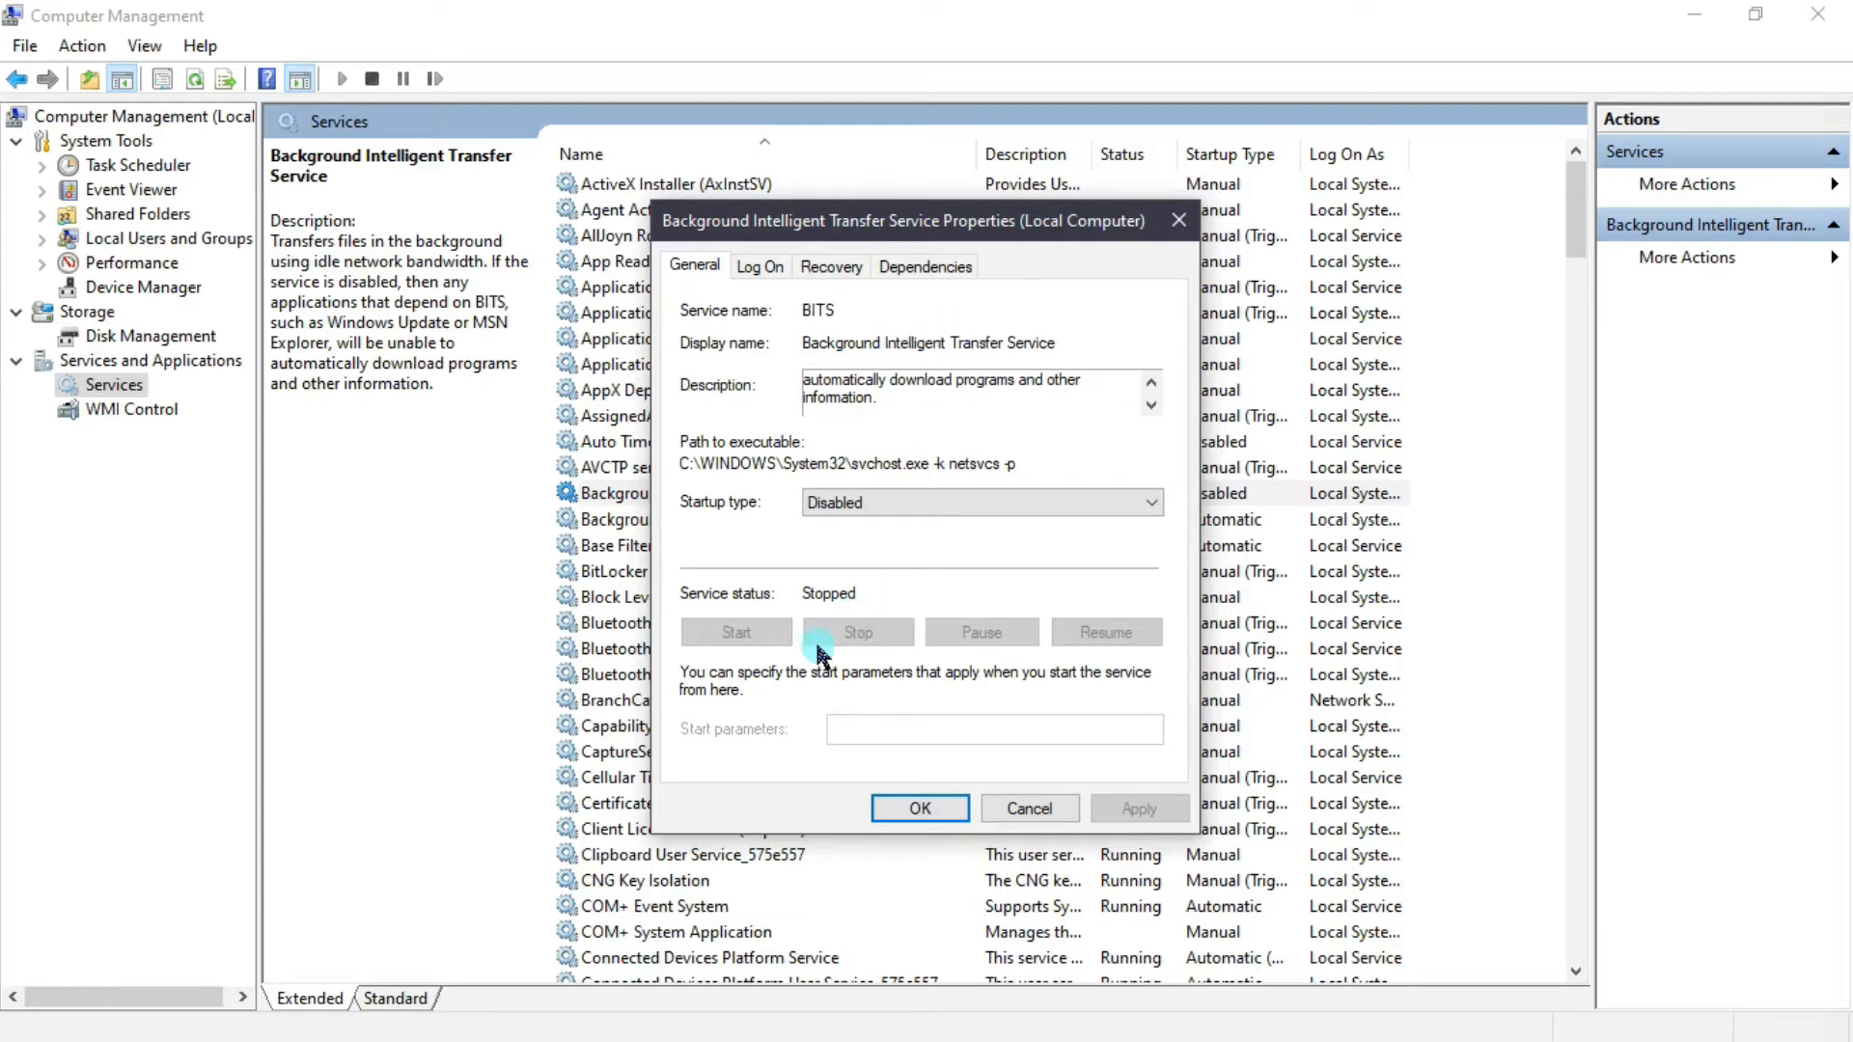
click(911, 807)
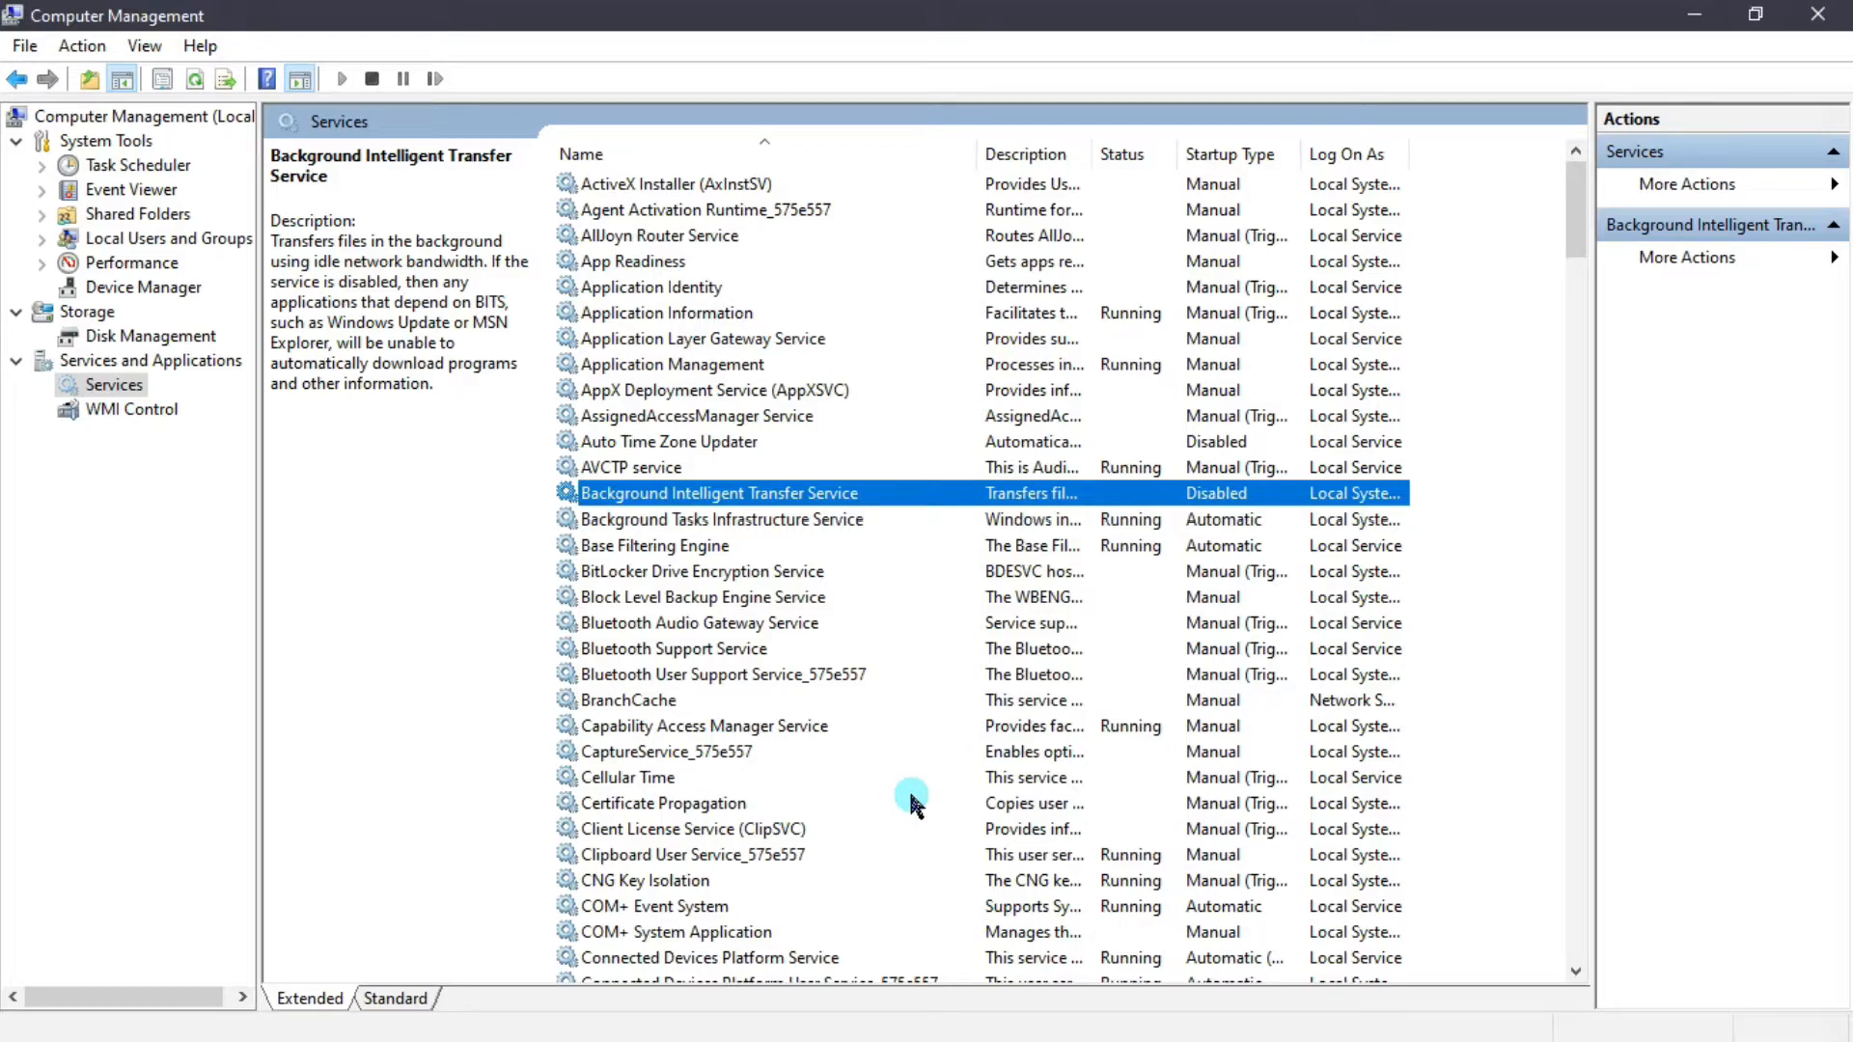
- Find the Update Orchestrator Service in the services list and open its properties
scroll(902, 753, down, 4)
drag(1570, 243, 1579, 428)
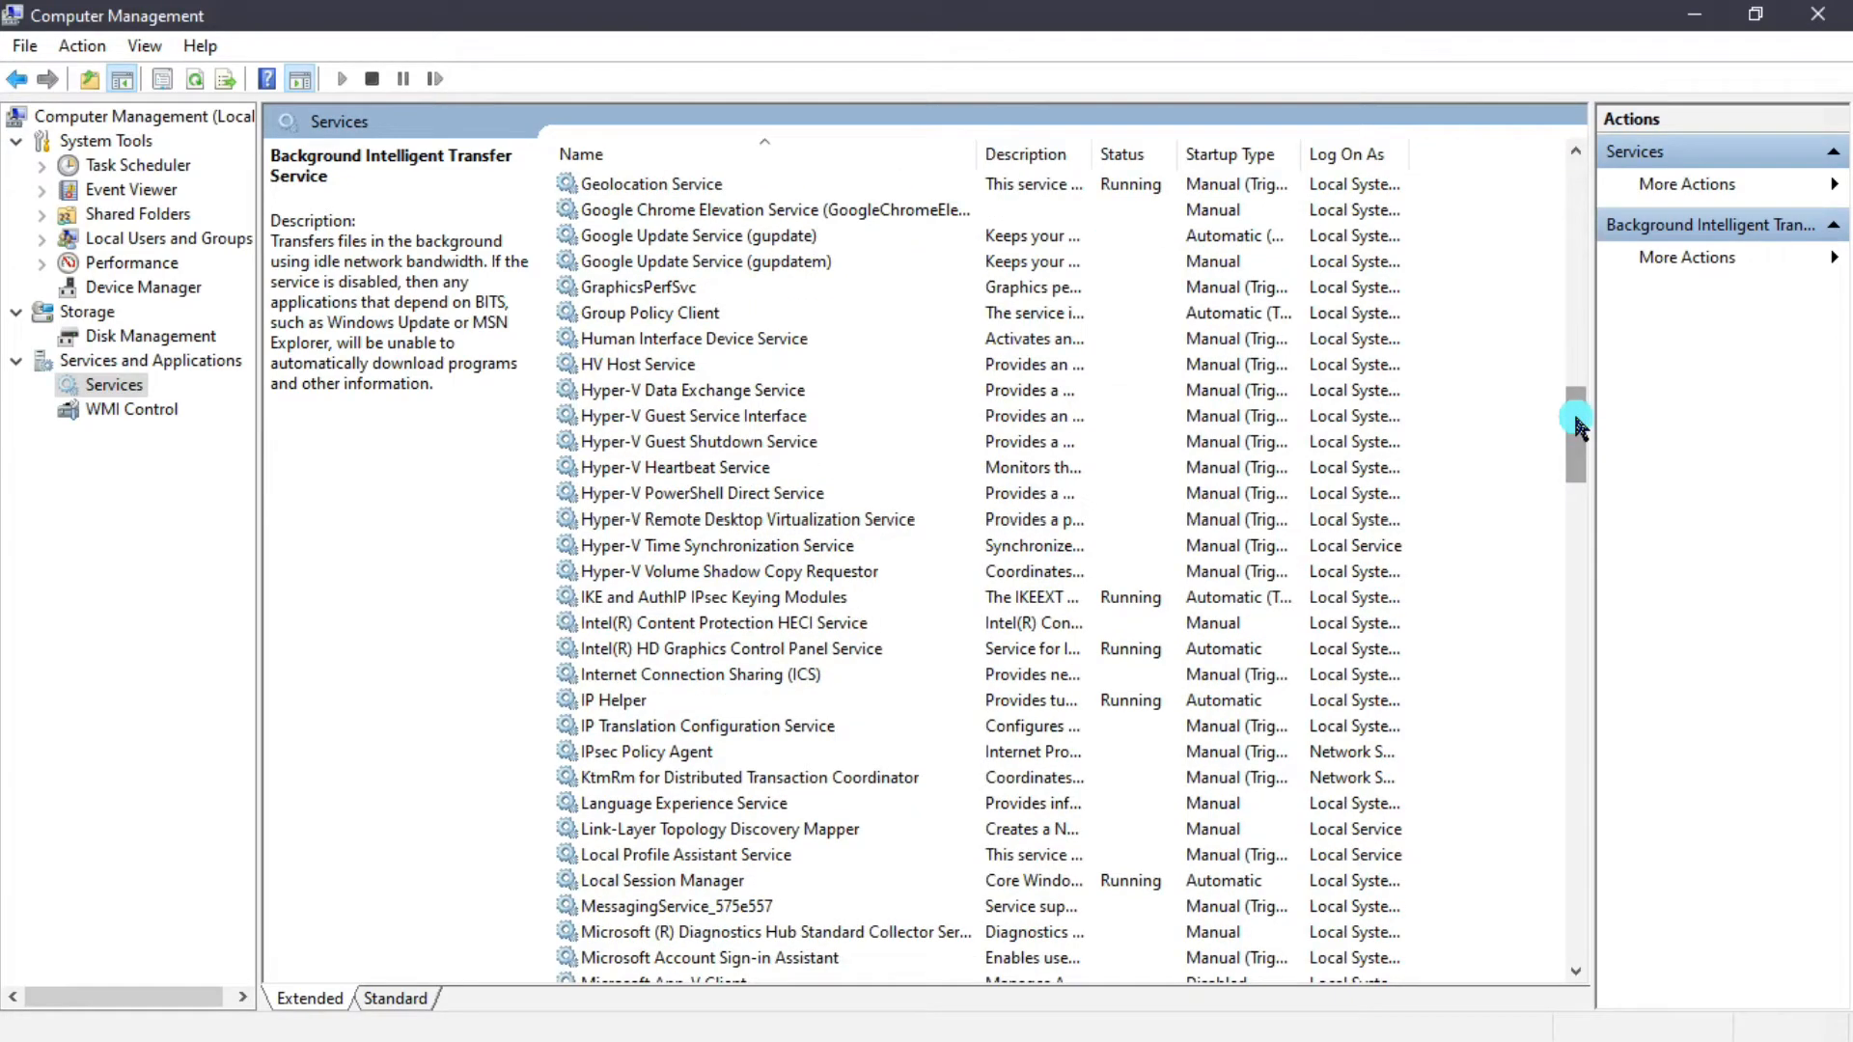
key(u)
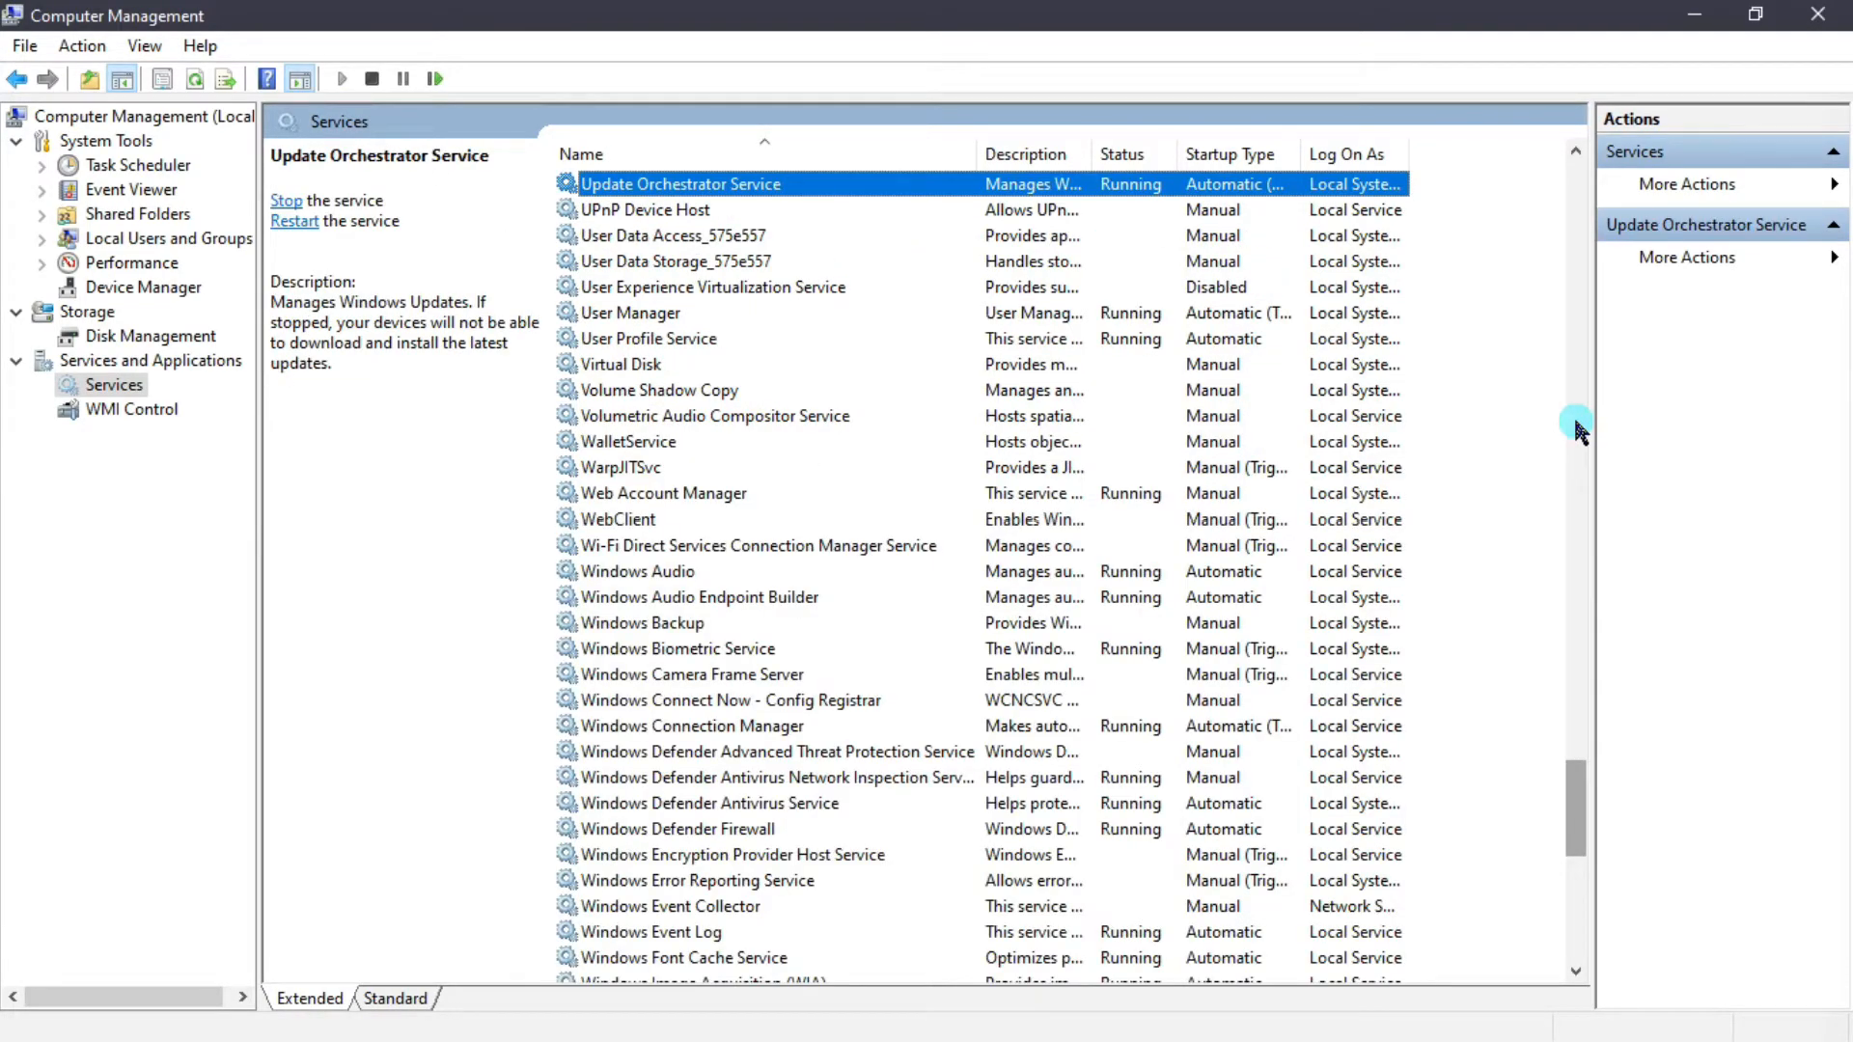
scroll(782, 317, up, 2)
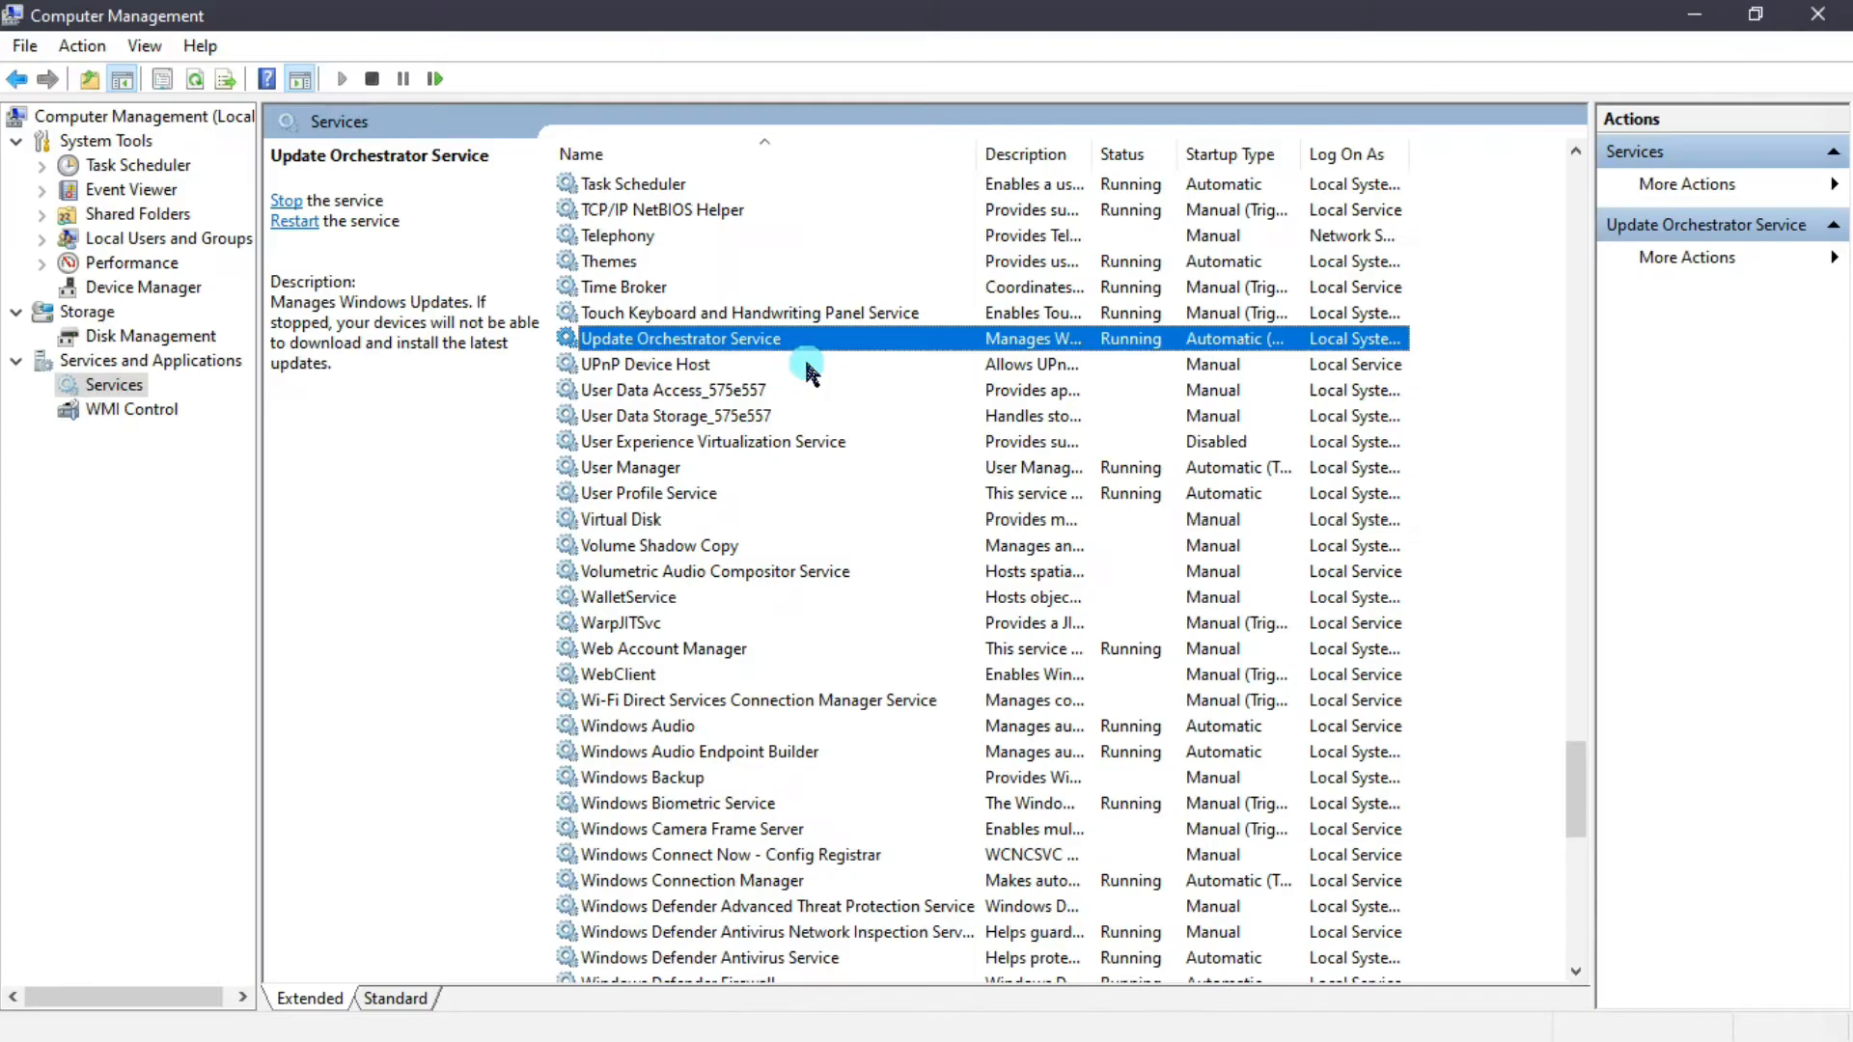
right_click(1269, 475)
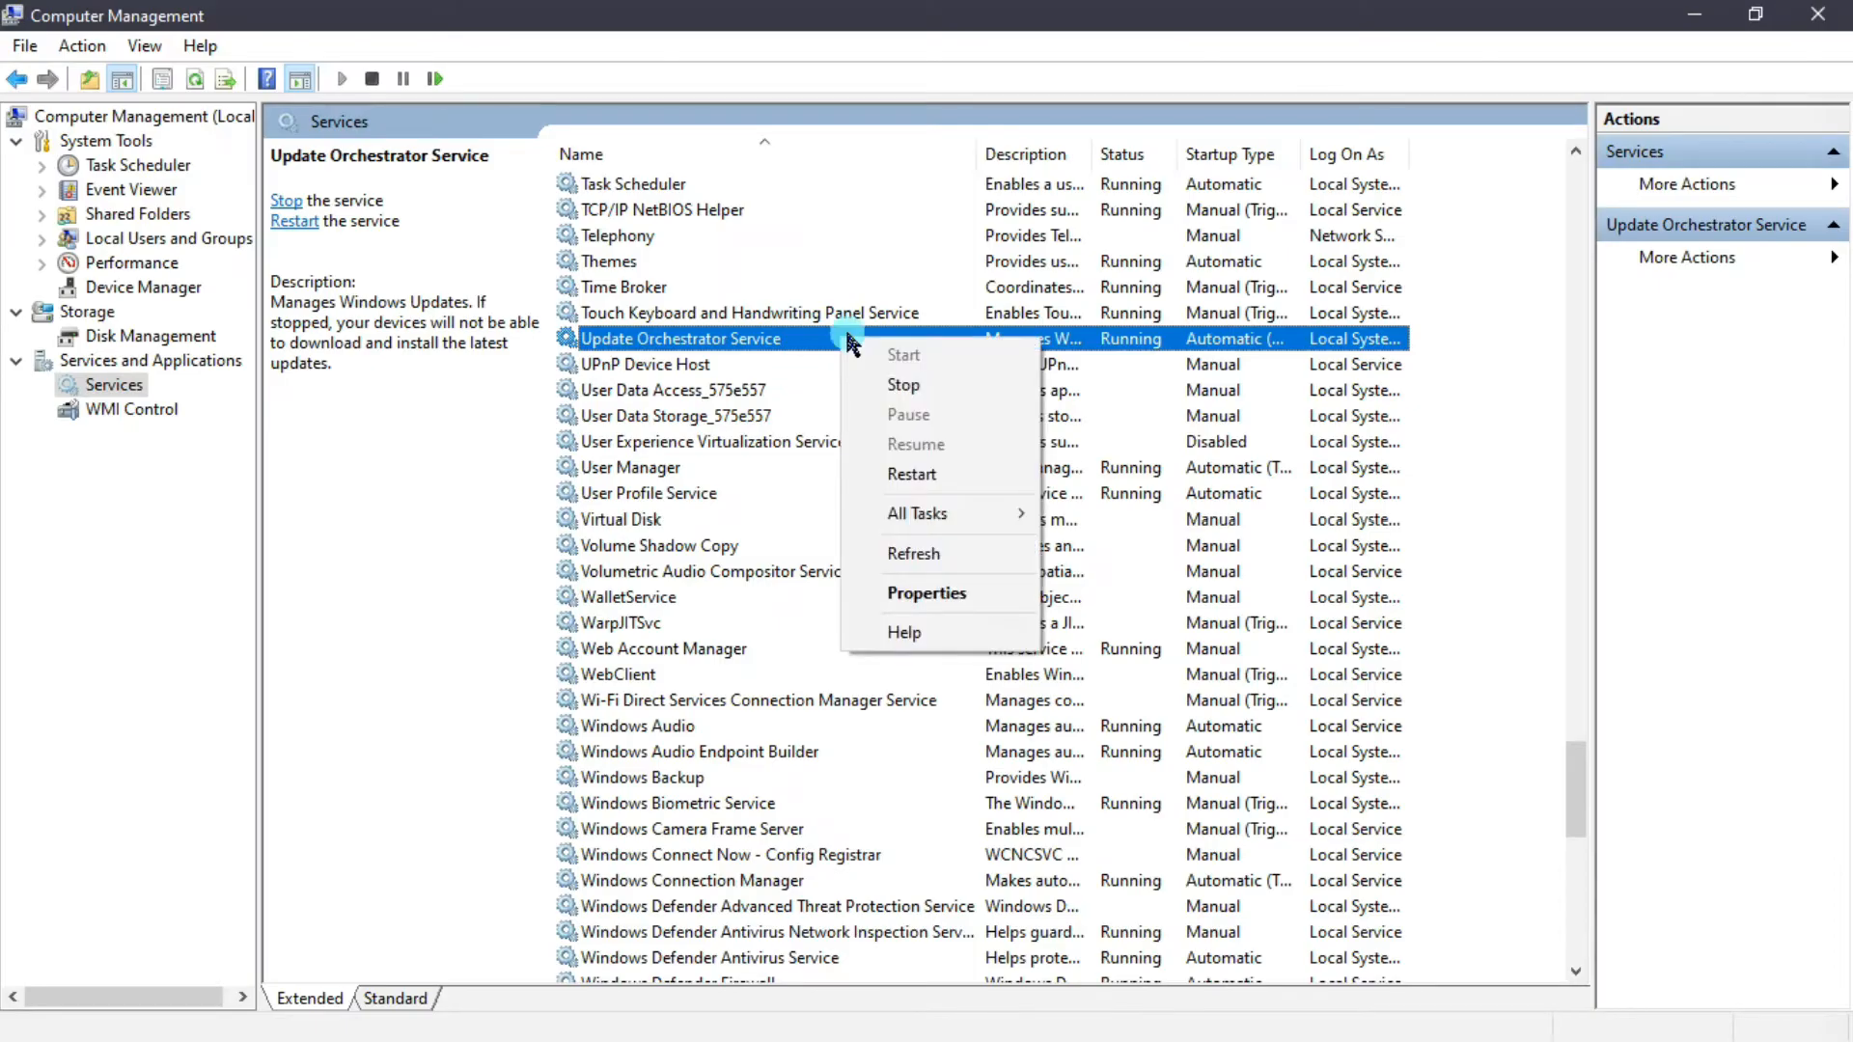
click(922, 592)
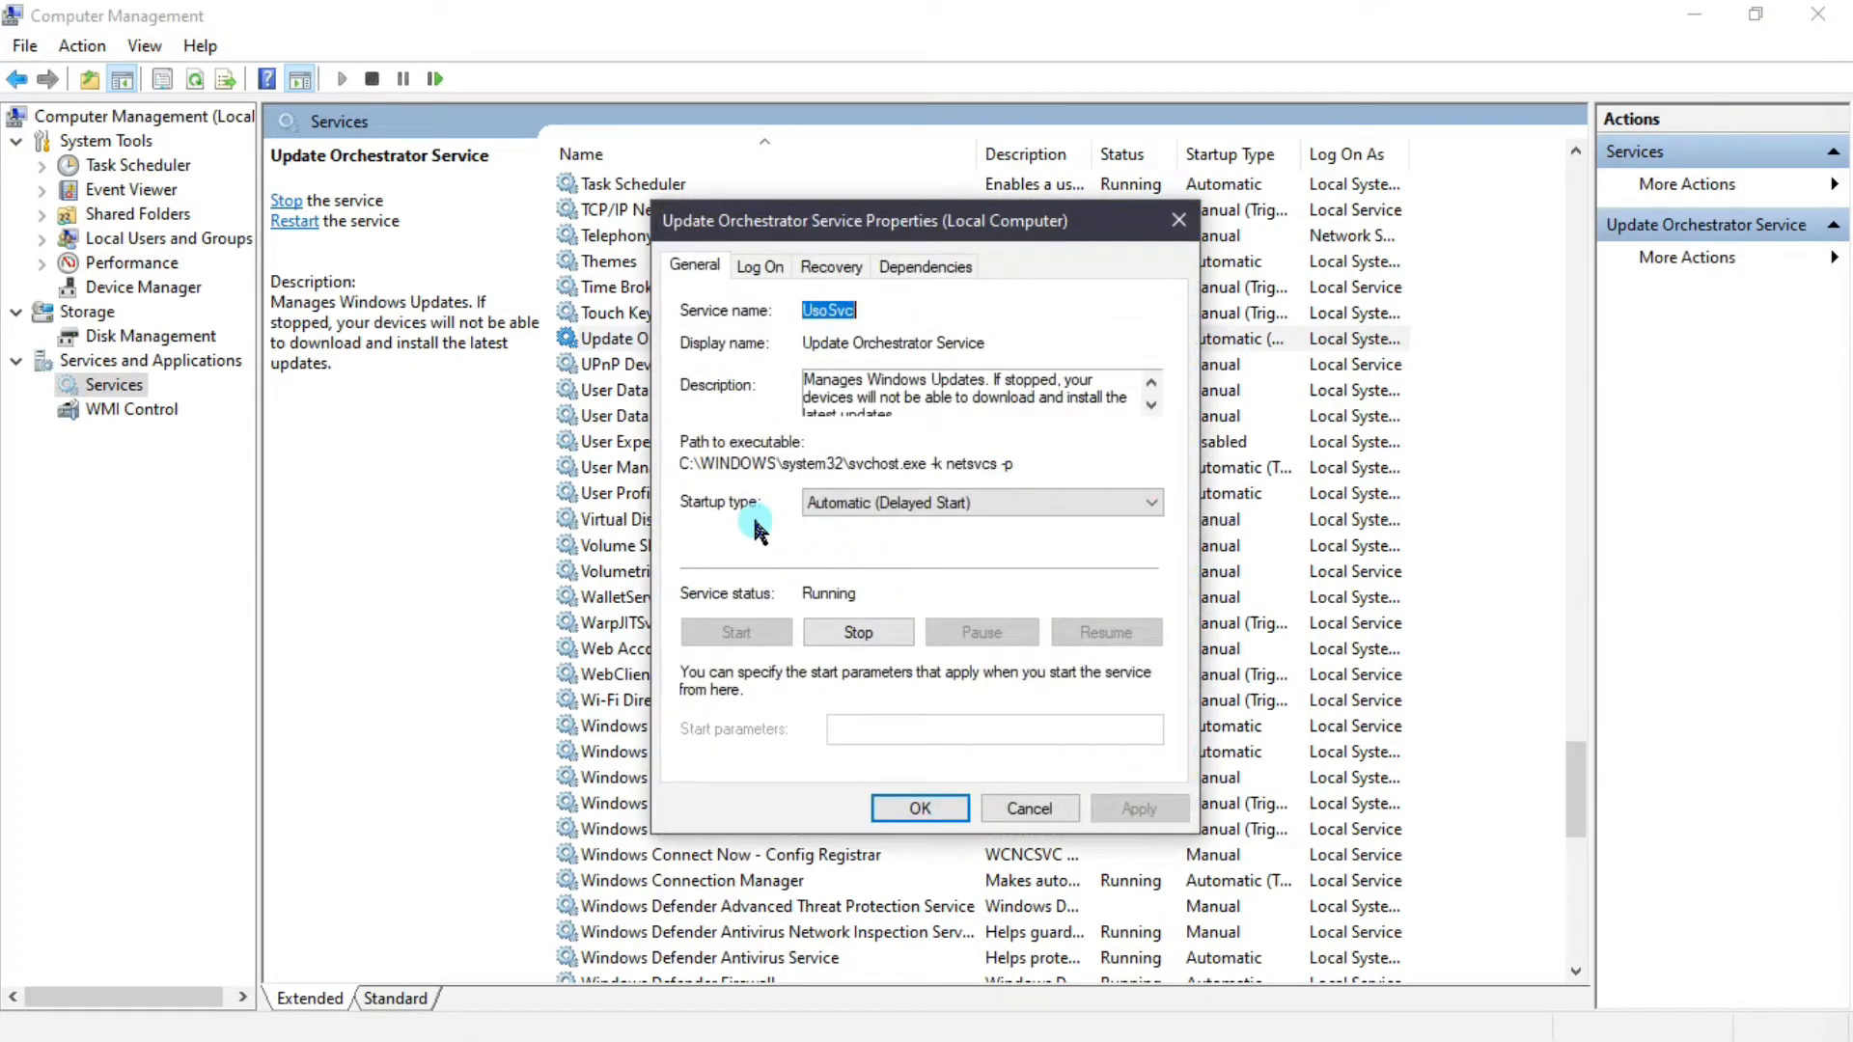
- Read through the Update Orchestrator Service's description, highlighting the text from its beginning to its end
click(817, 384)
key(Left)
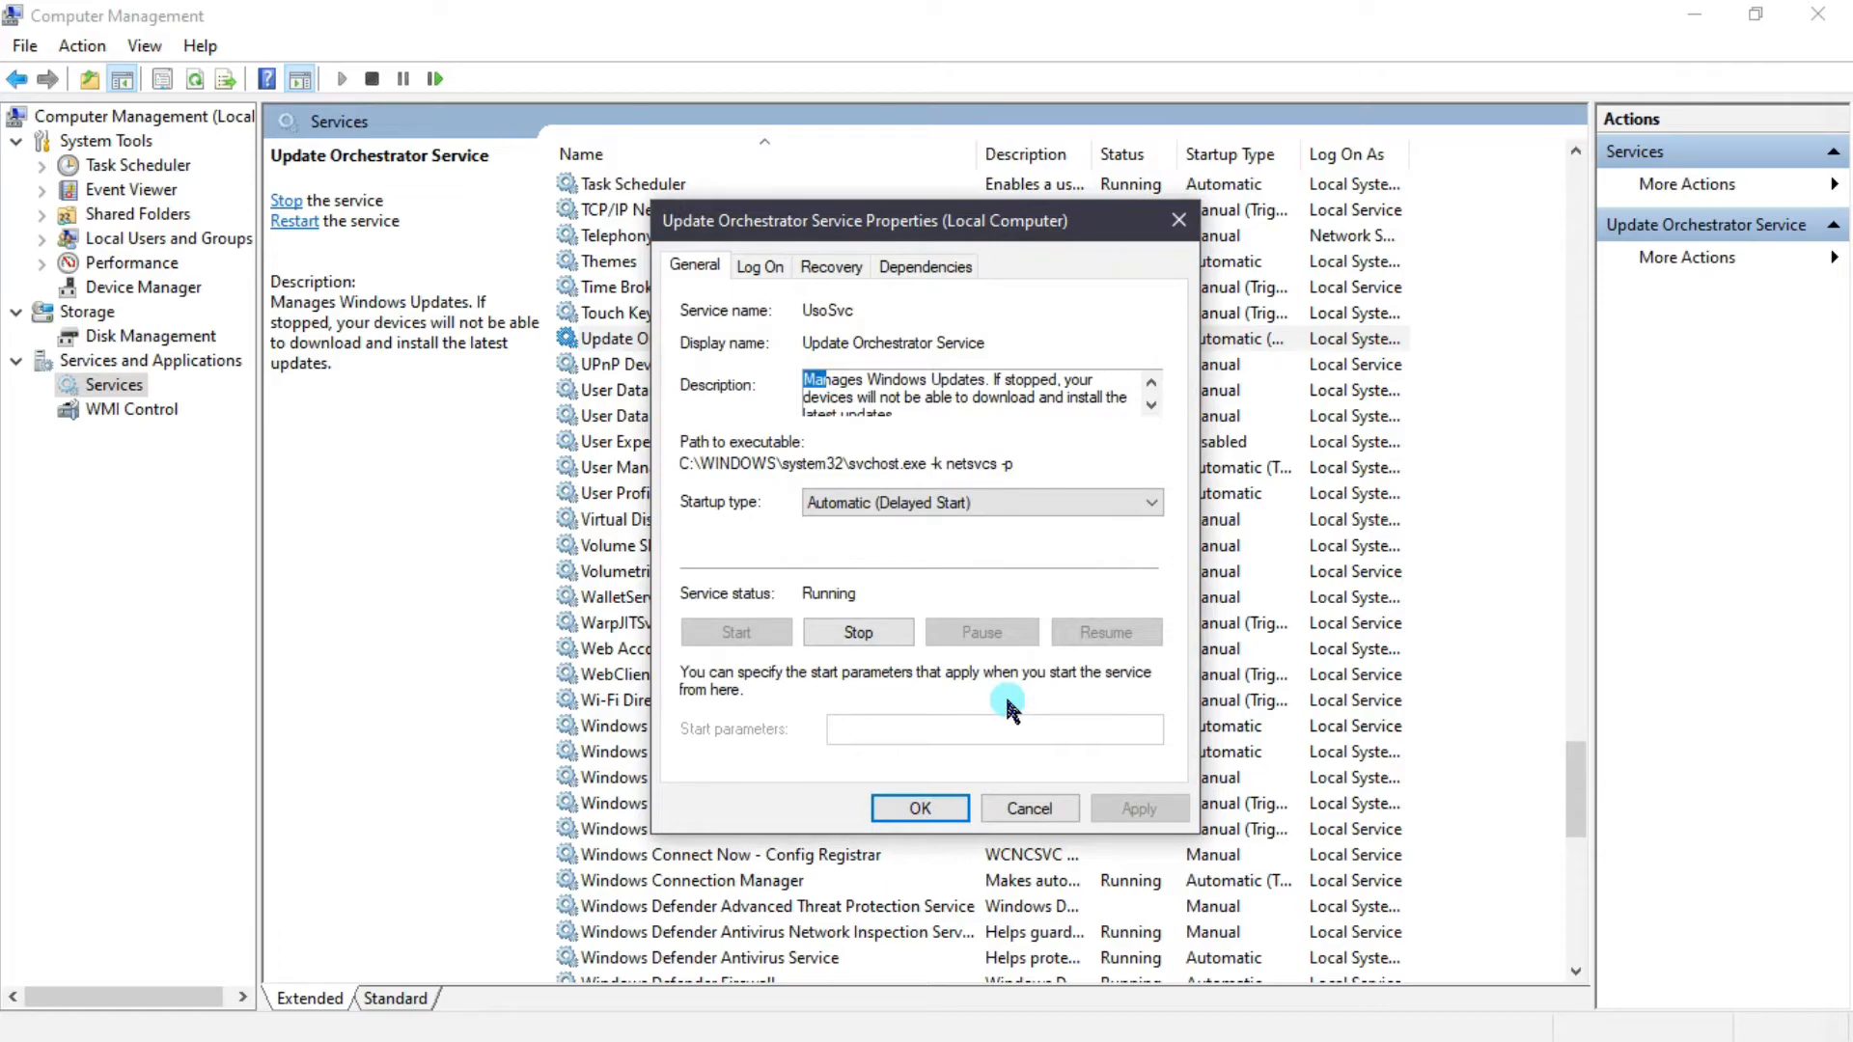
key(shift+Right)
key(shift+Right)
key(shift+Right)
key(shift+Right)
key(shift+Right)
key(shift+Right)
key(shift+Right)
key(shift+Right)
key(shift+Right)
key(shift+Right)
key(shift+Right)
key(shift+Right)
key(shift+Right)
key(shift+Right)
key(shift+Right)
key(shift+Right)
key(shift+Right)
key(shift+Right)
key(shift+Right)
key(shift+Right)
key(shift+Right)
key(shift+Right)
key(shift+Right)
key(shift+Right)
key(shift+Right)
key(shift+Right)
key(shift+Right)
key(shift+Right)
key(shift+Right)
key(shift+Right)
key(shift+Right)
key(shift+Right)
key(shift+Right)
key(shift+Right)
key(shift+Right)
key(shift+Right)
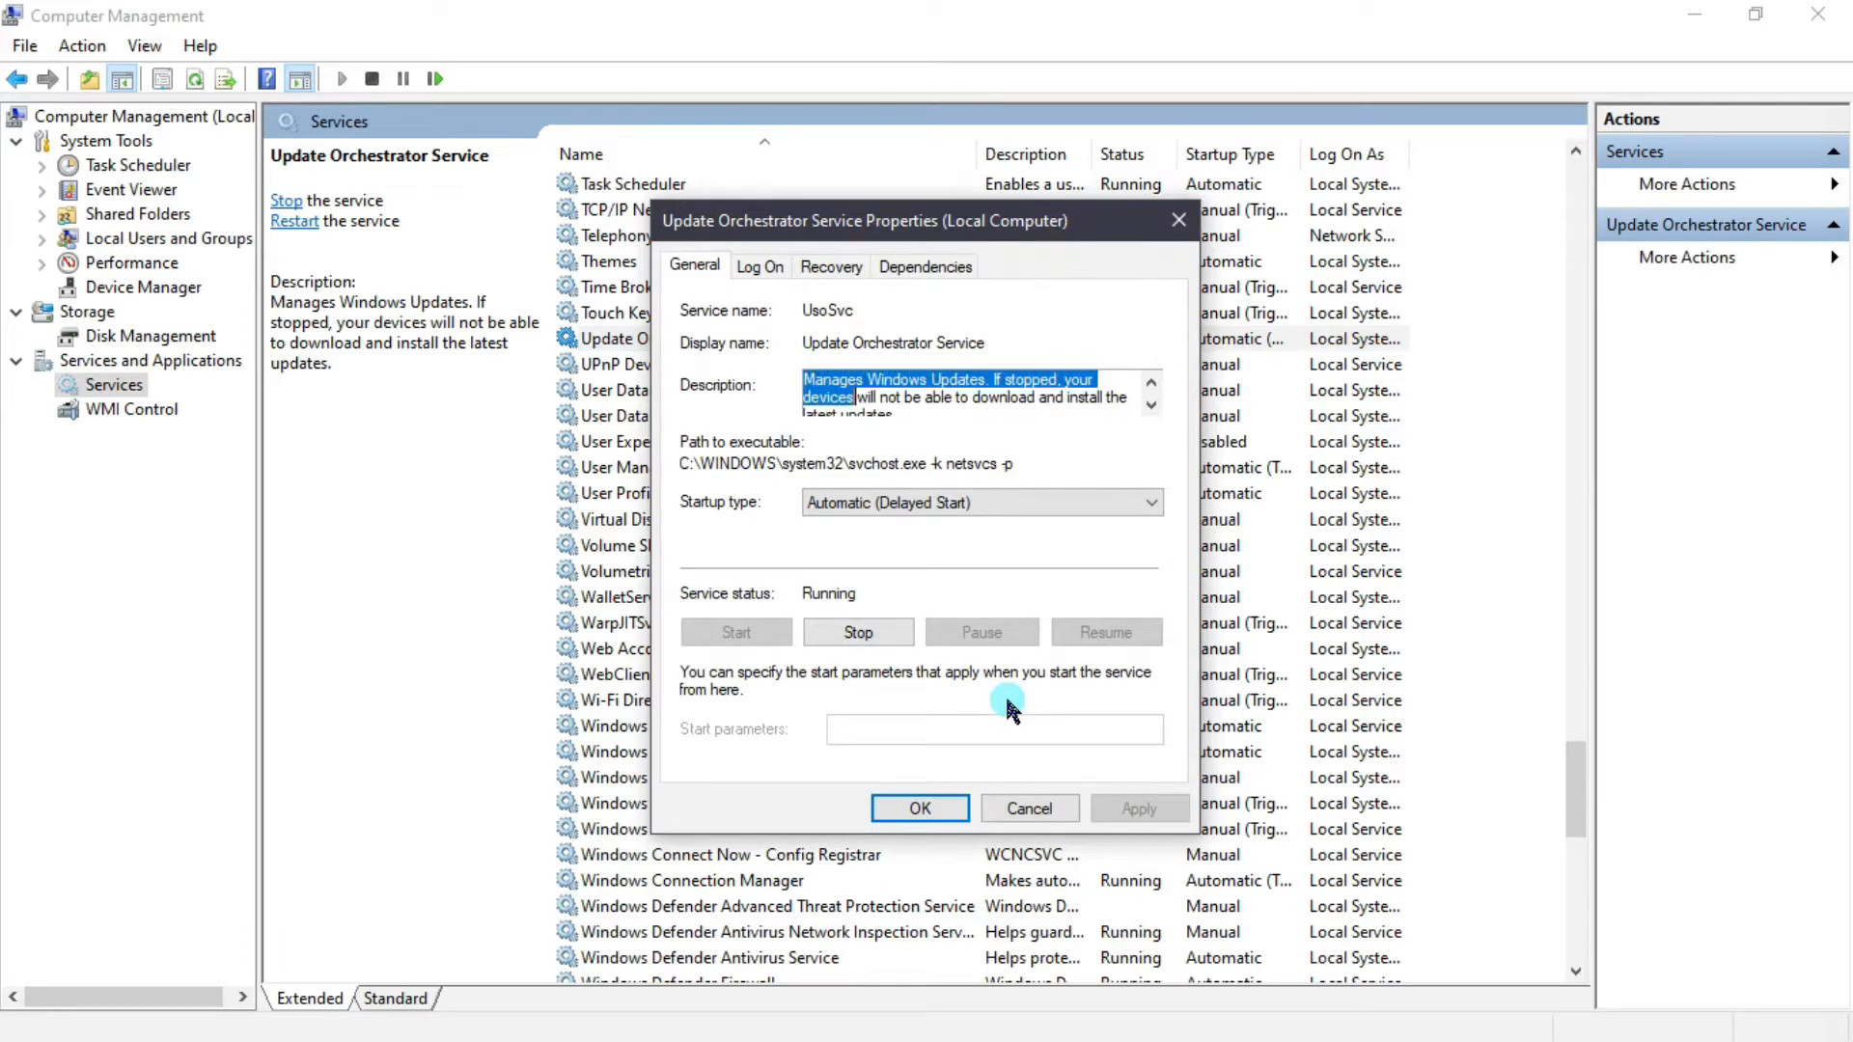
key(shift+Right)
key(shift+Right)
key(shift+Right)
key(shift+Right)
key(shift+Right)
key(shift+Right)
key(shift+Right)
key(shift+Right)
key(shift+Right)
key(shift+Right)
key(shift+Right)
key(shift+Right)
key(shift+Right)
key(shift+Right)
key(shift+Right)
key(shift+Right)
key(shift+Right)
key(shift+Right)
key(shift+Right)
key(shift+Right)
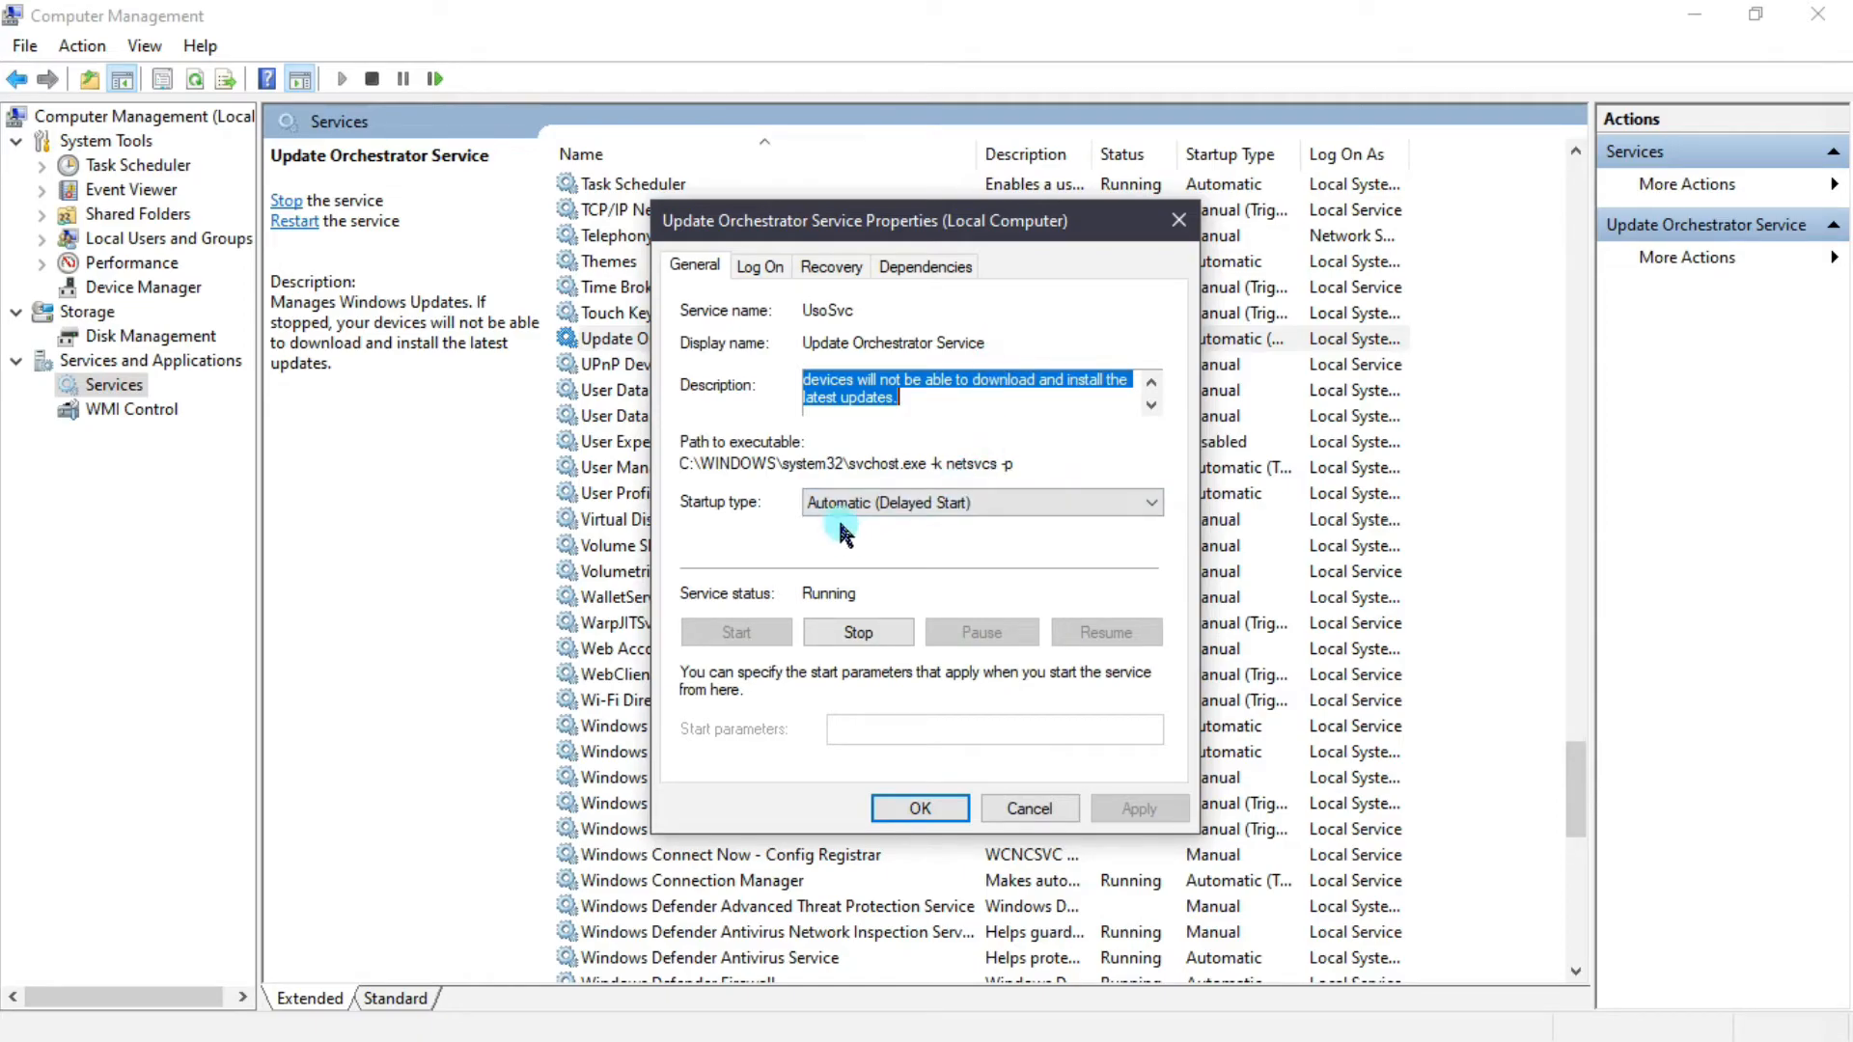
- Stop the Update Orchestrator Service and set its startup type to Disabled, applying the change and closing its properties
click(861, 634)
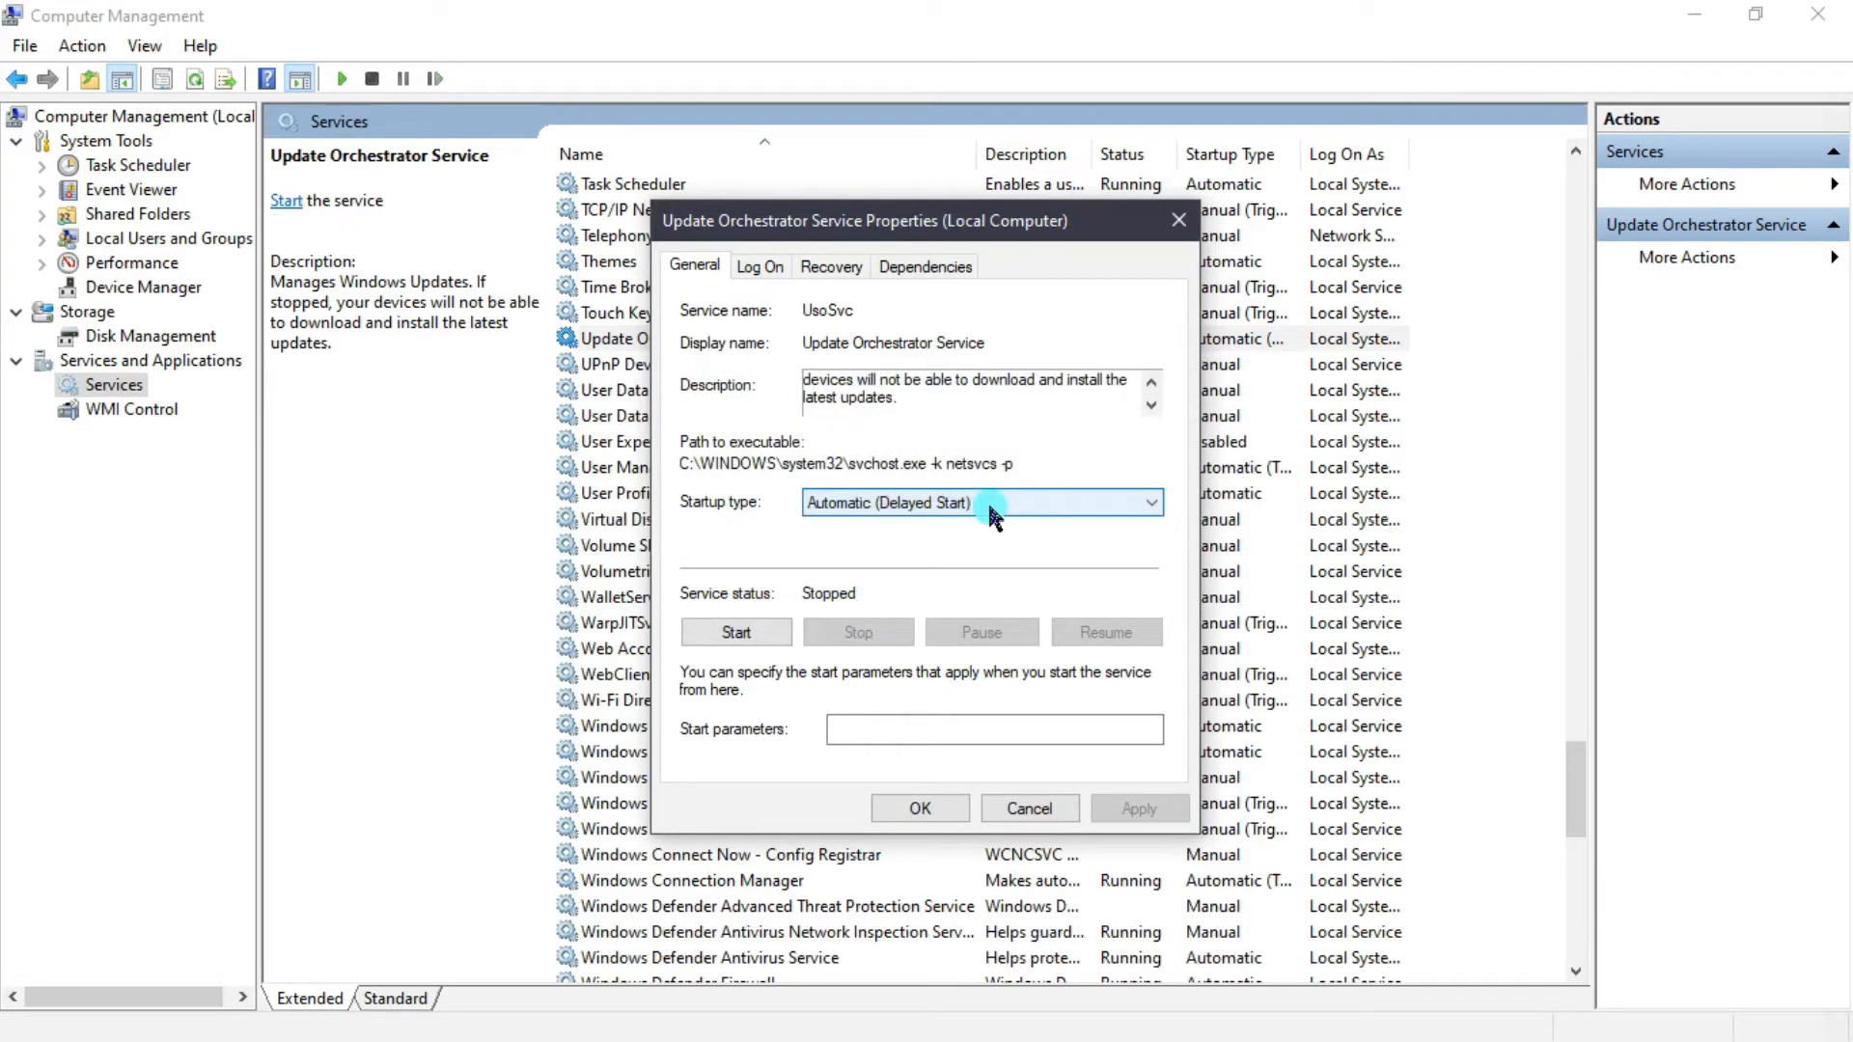
click(989, 509)
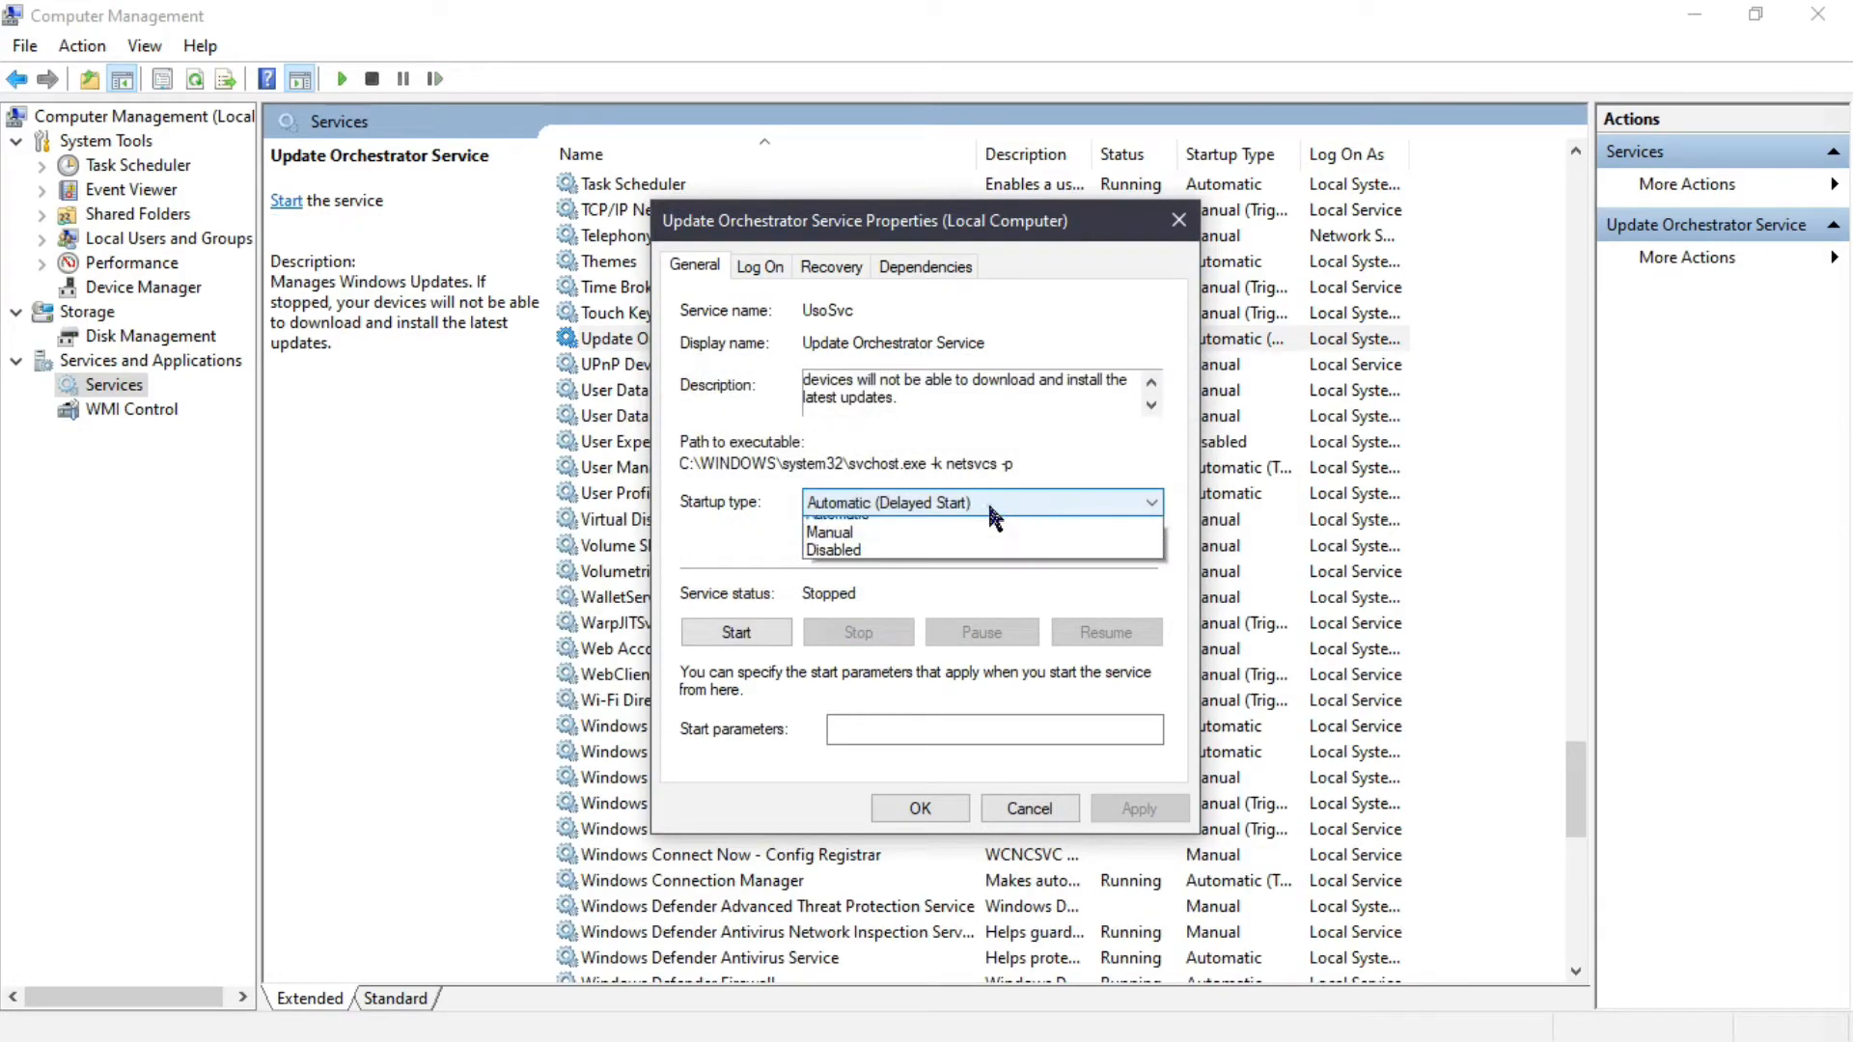
click(980, 585)
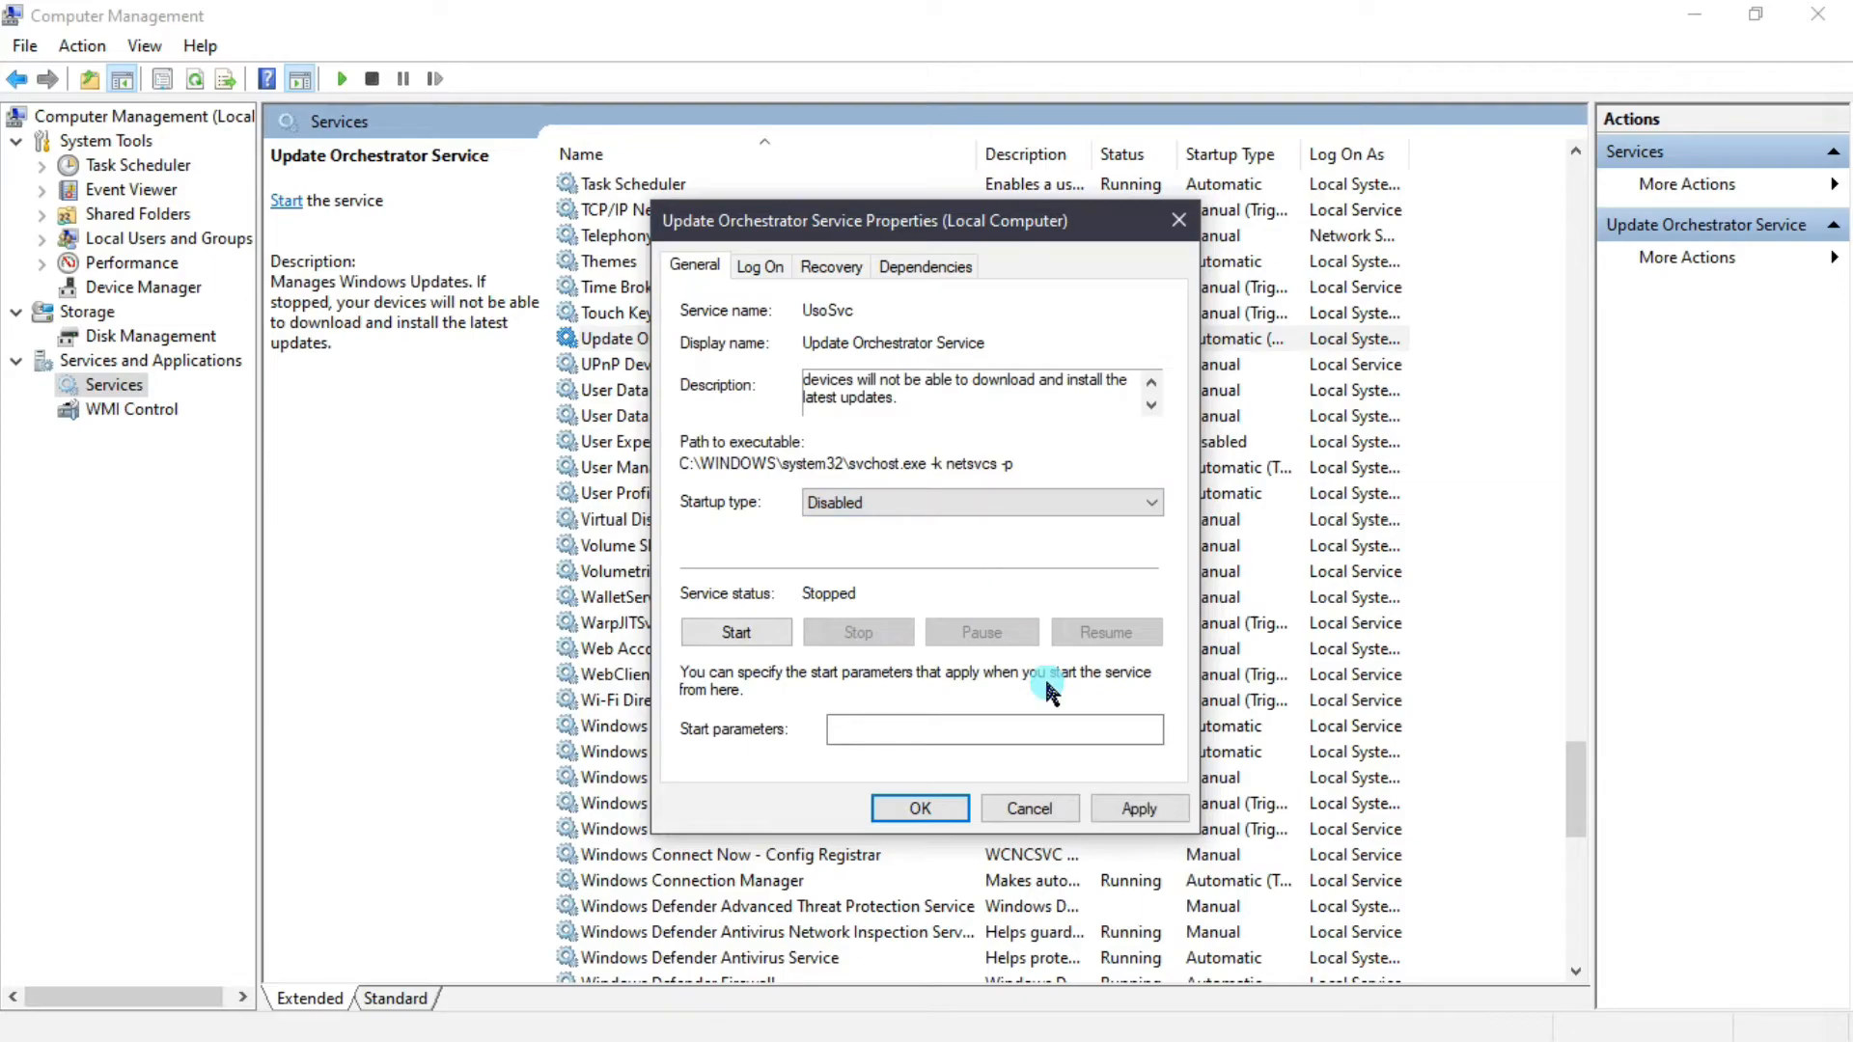
click(1167, 808)
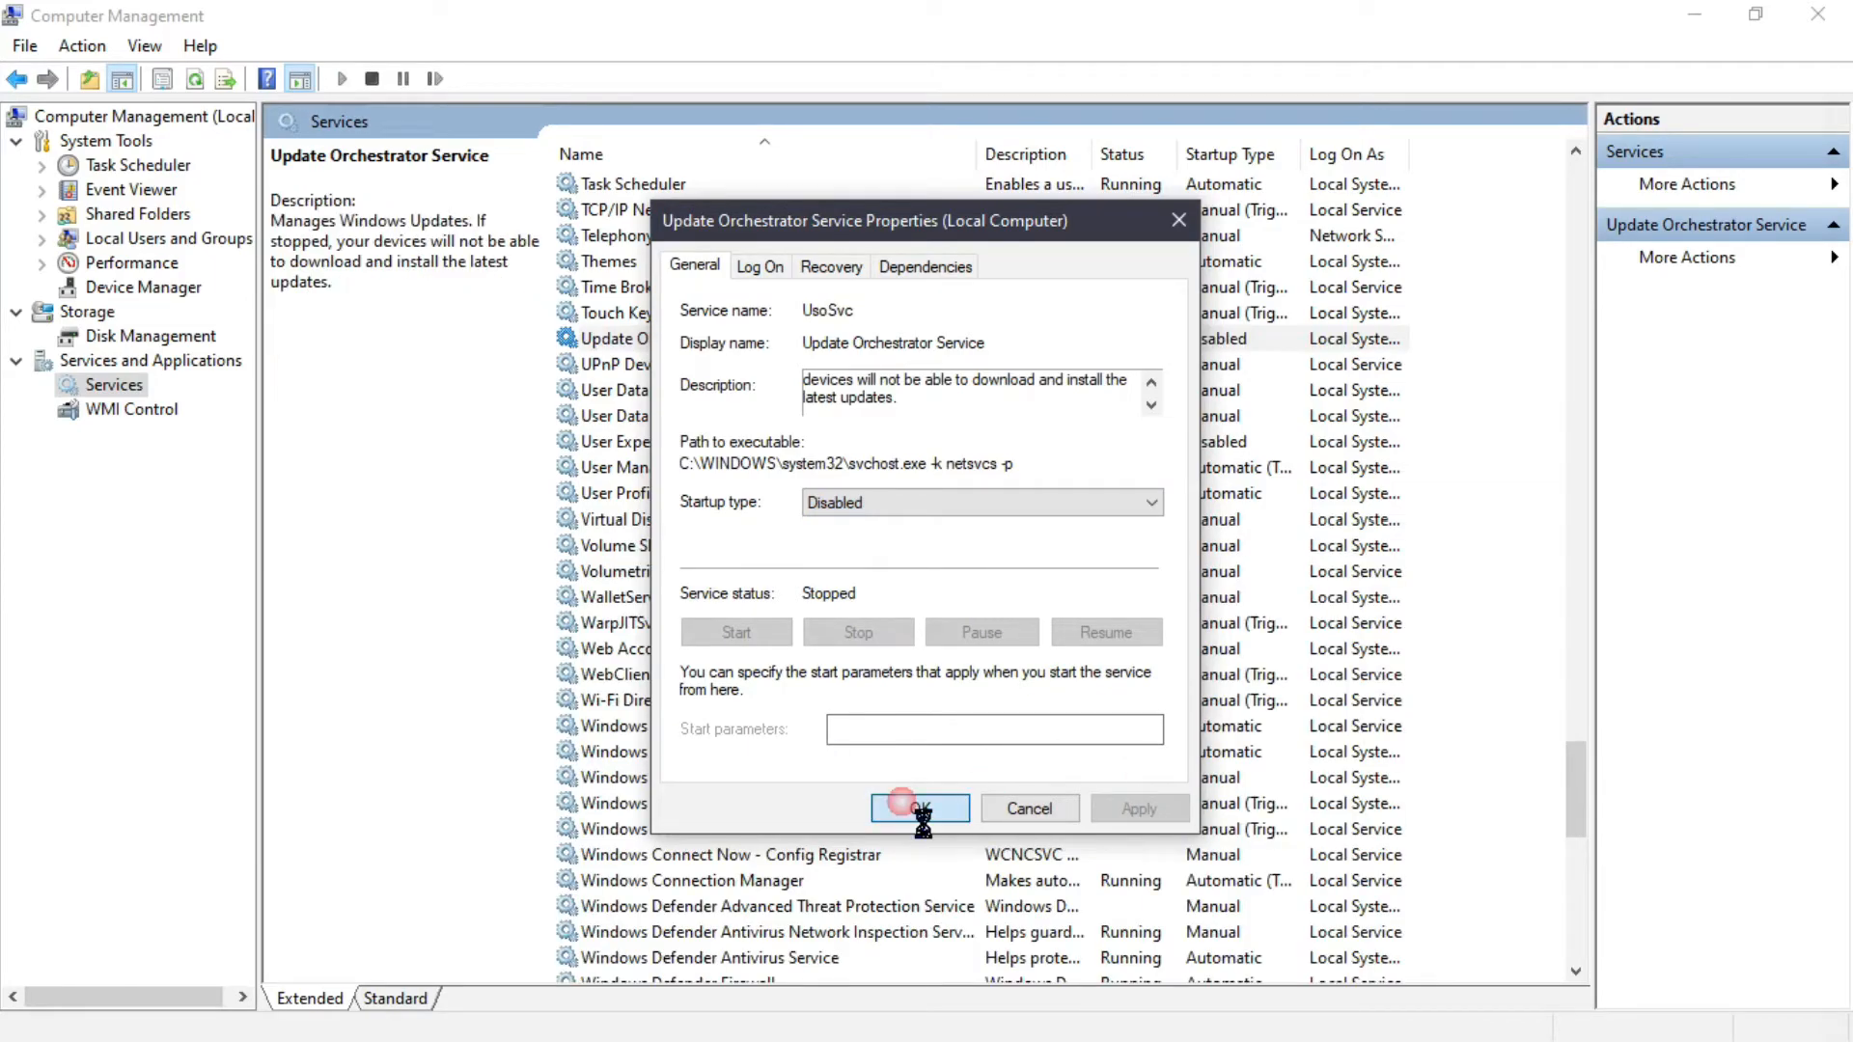
click(918, 808)
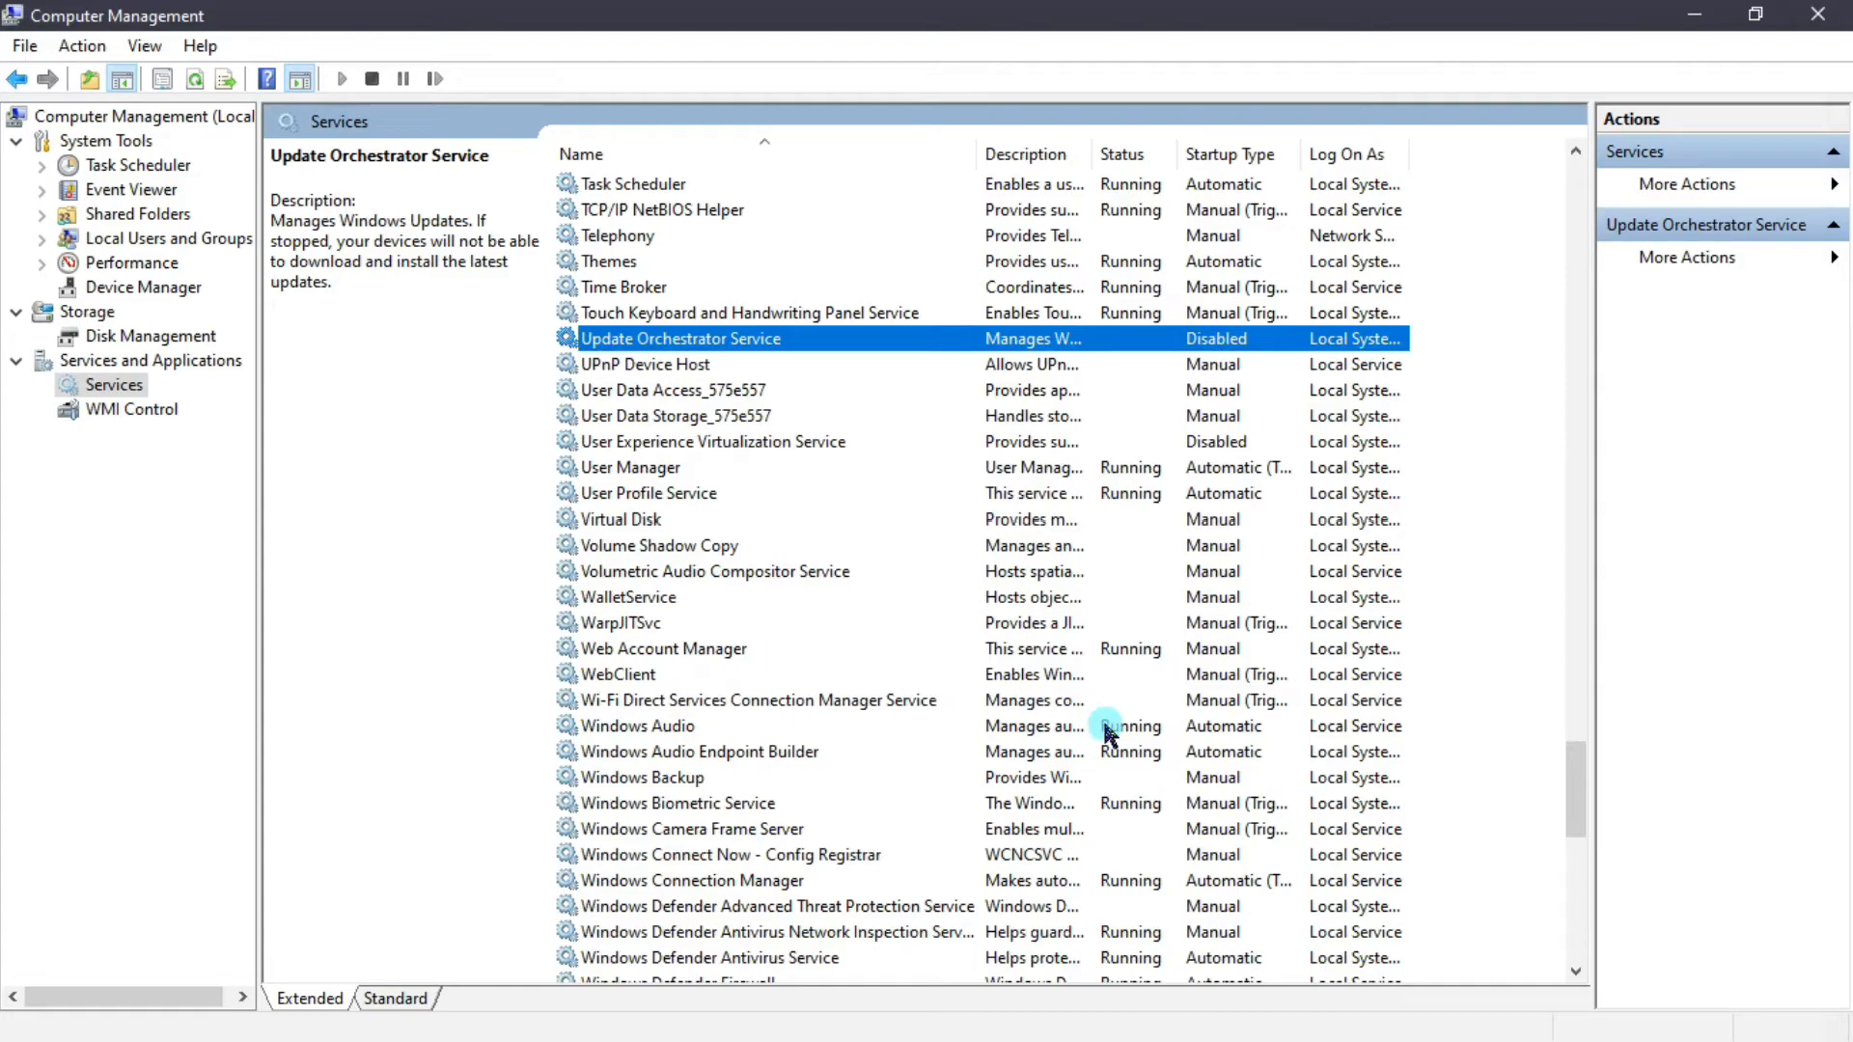
- Open the properties of the Windows Update service and move the dialog aside so the service's name in the list is uncovered
drag(1574, 788, 1566, 902)
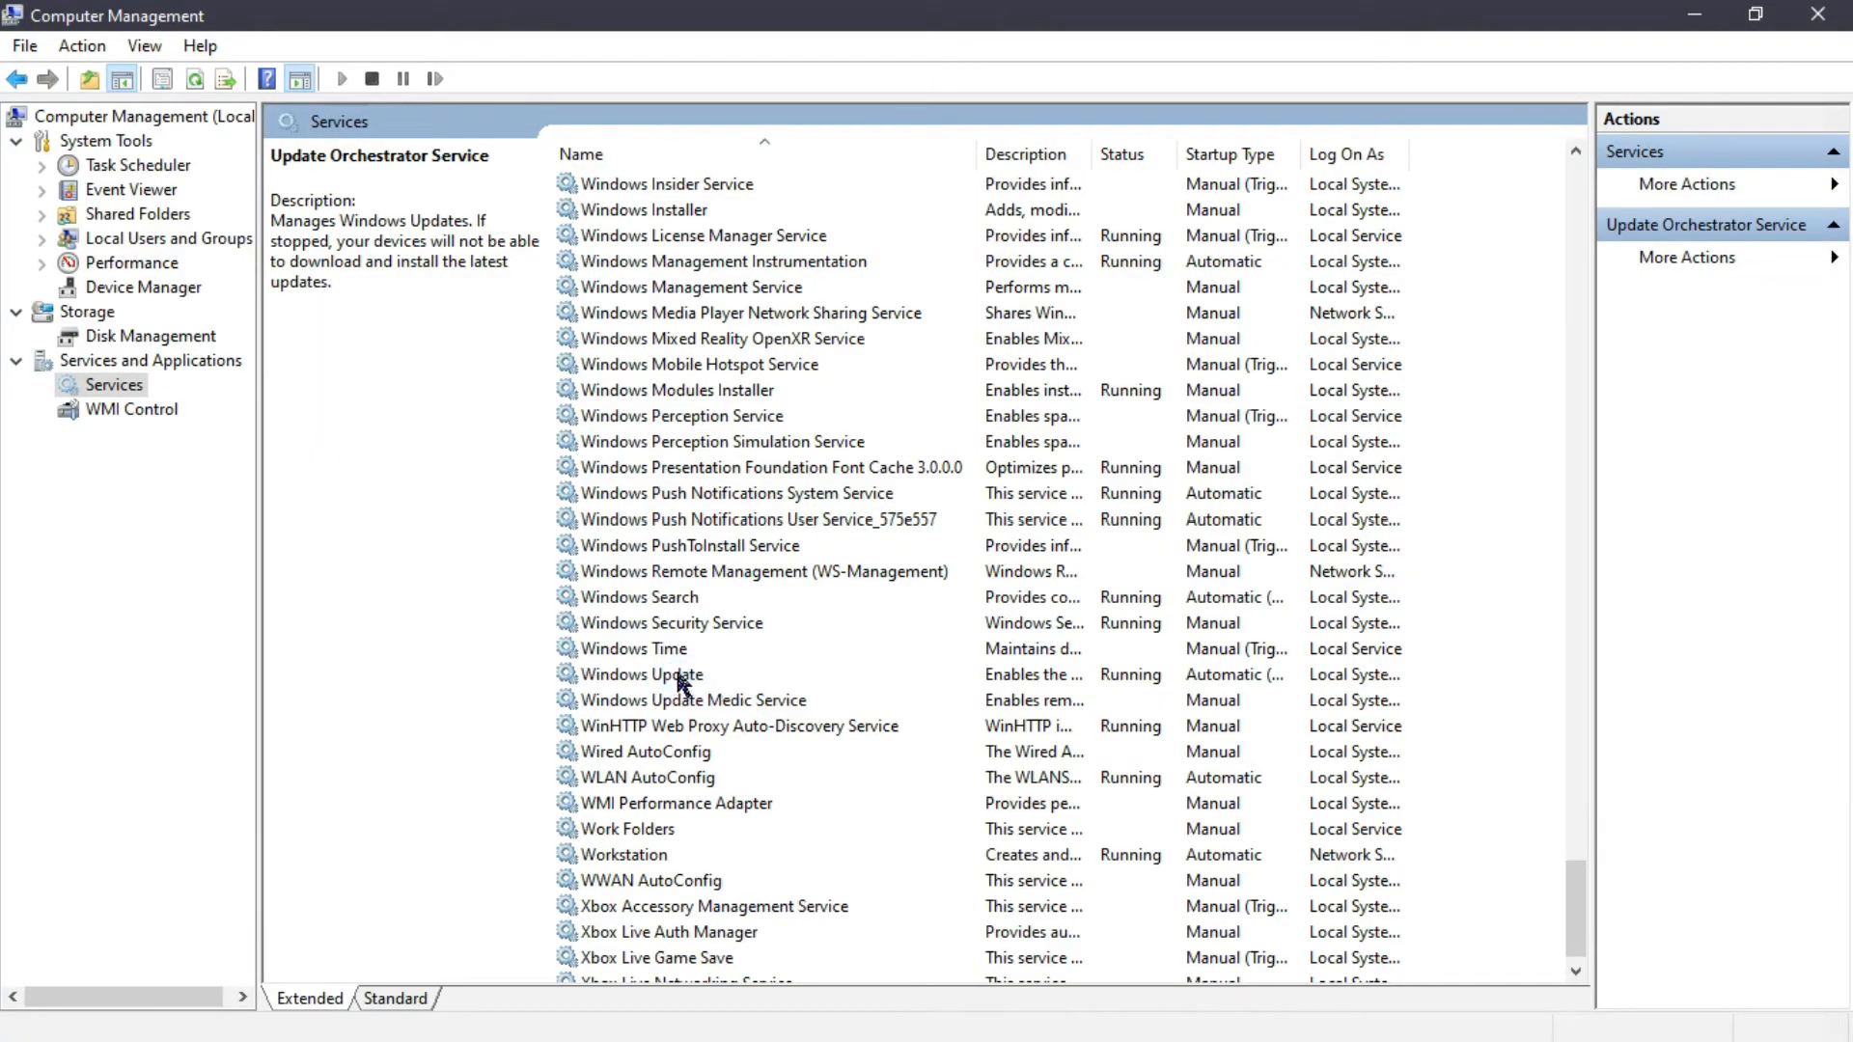
click(962, 540)
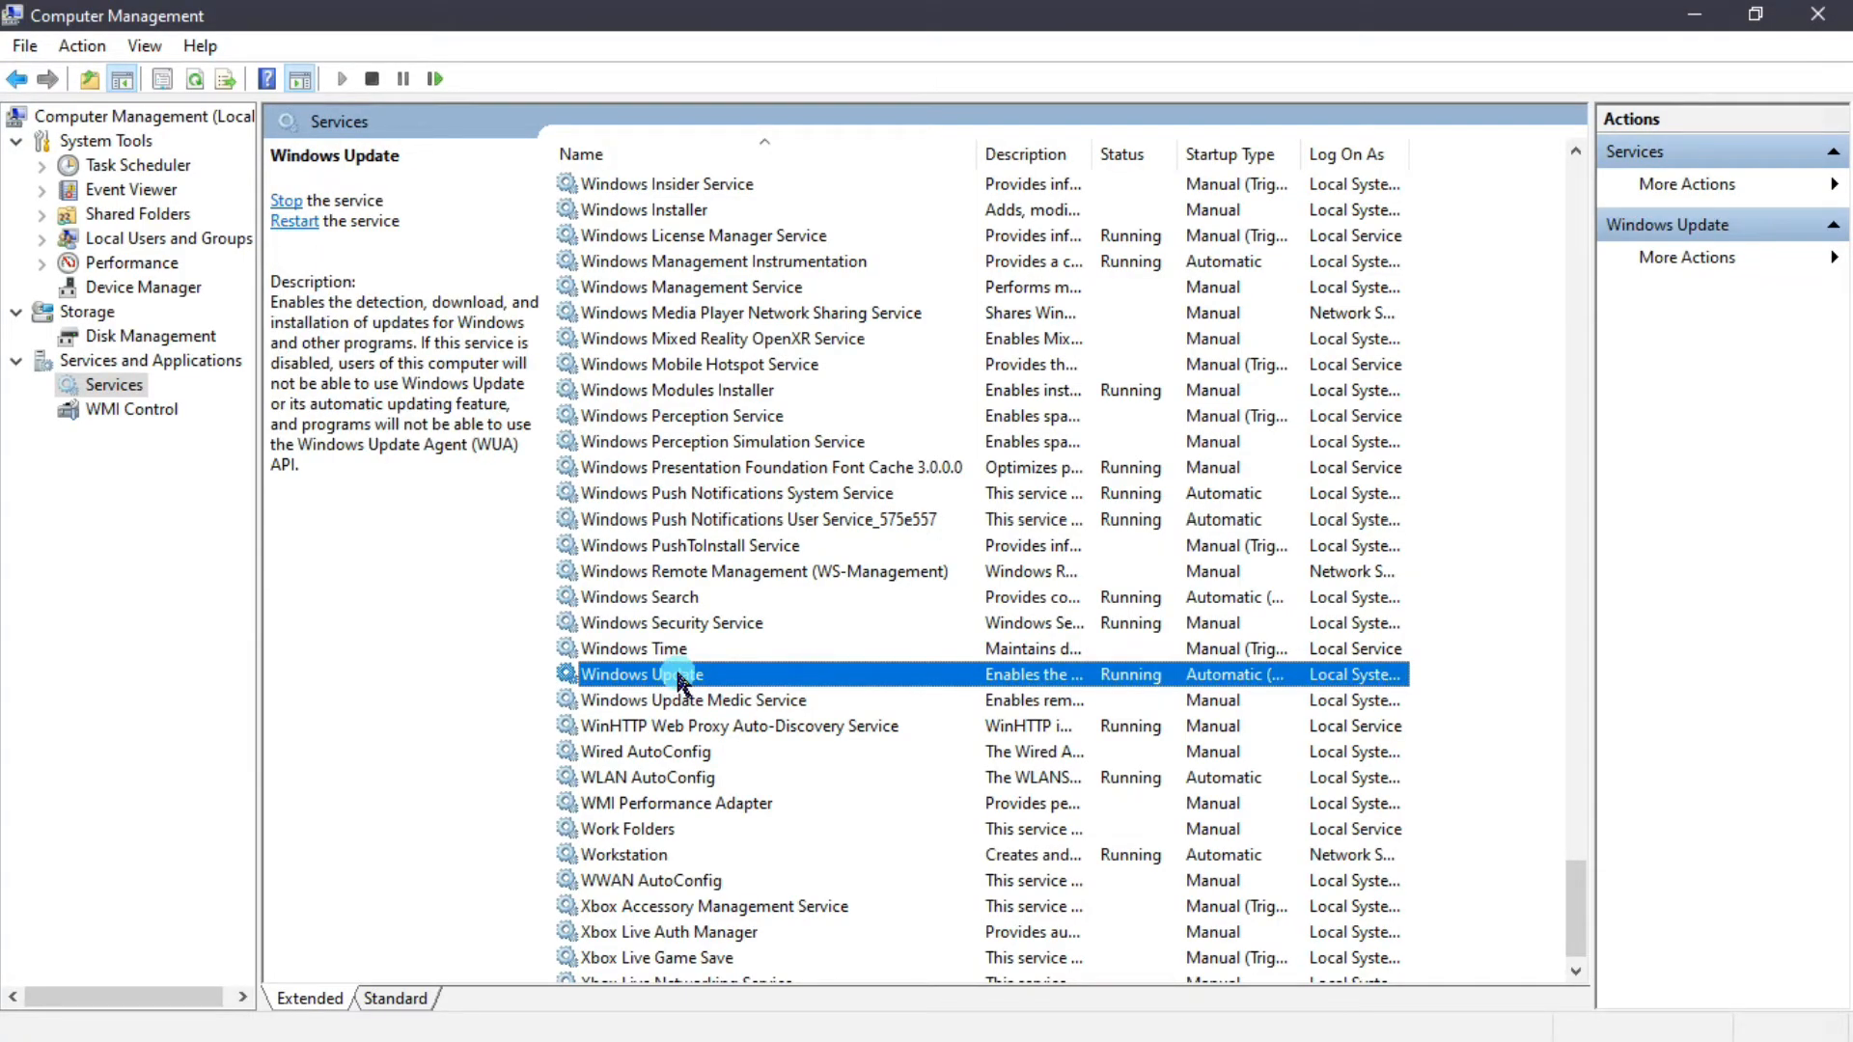
right_click(679, 684)
click(783, 931)
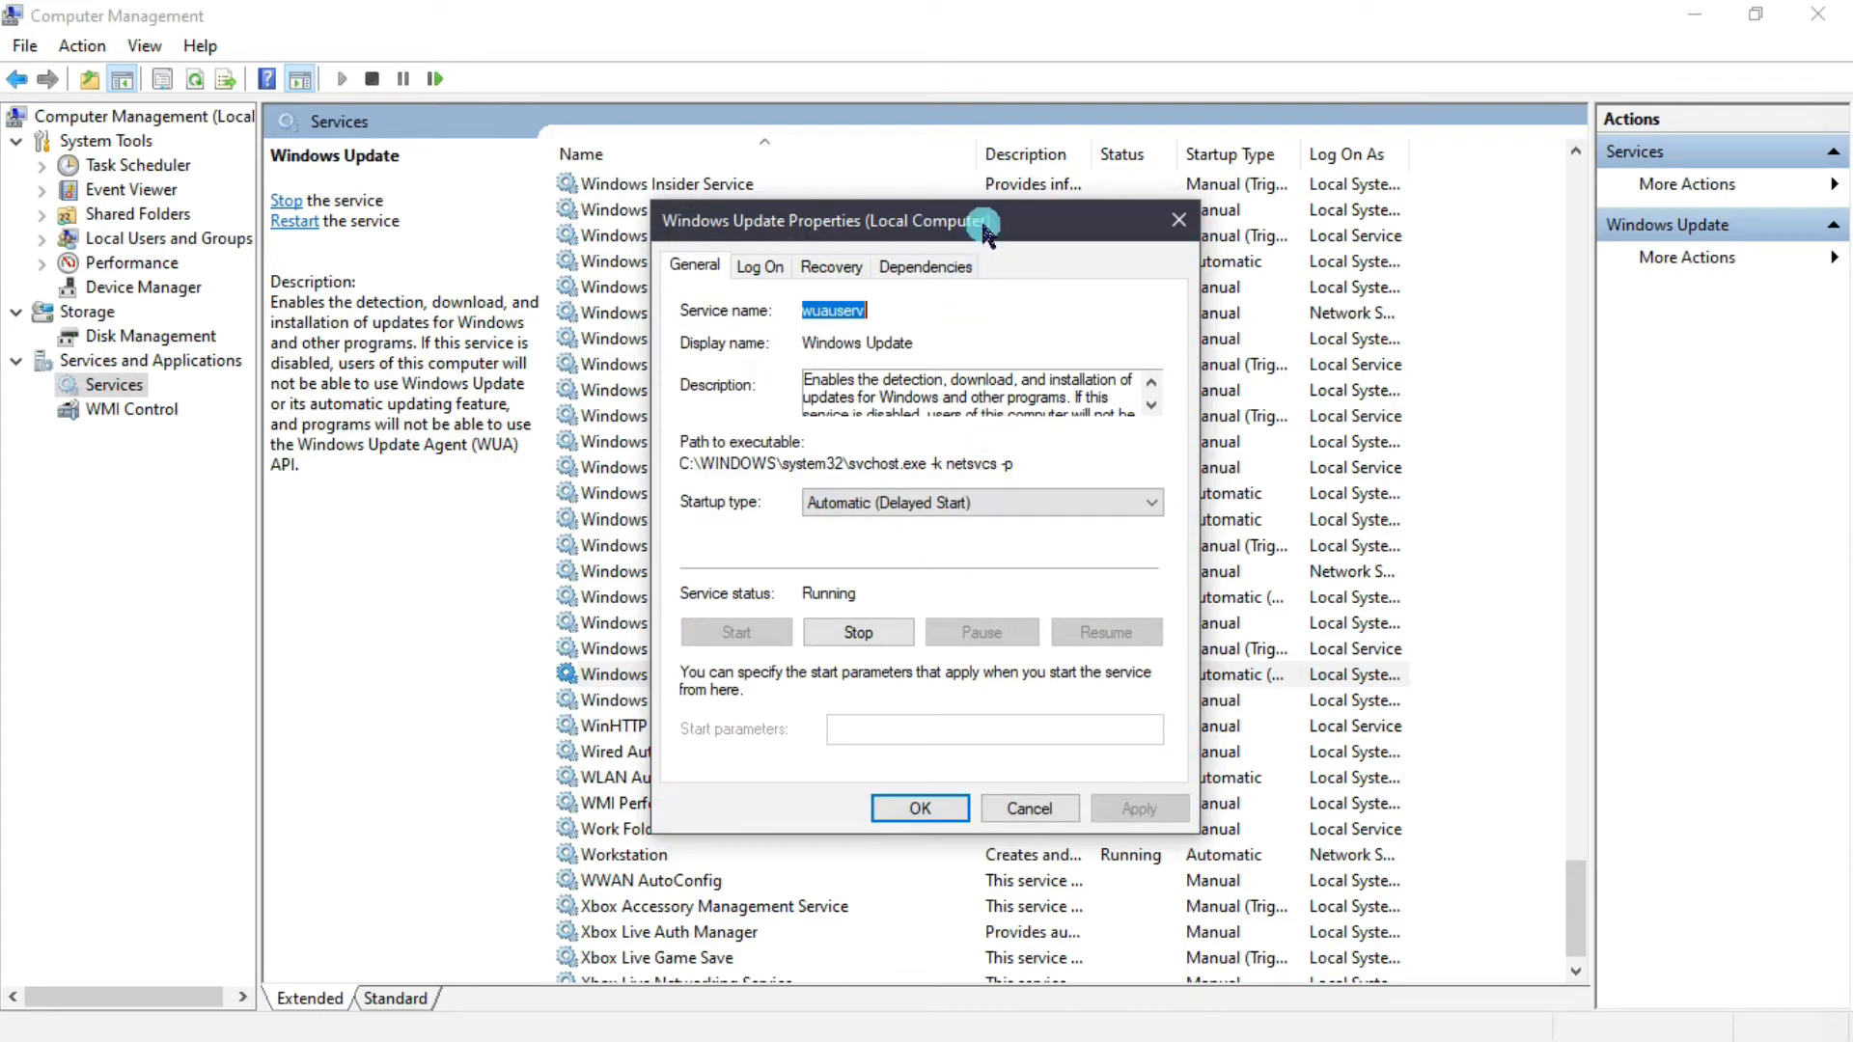
drag(985, 231, 1075, 223)
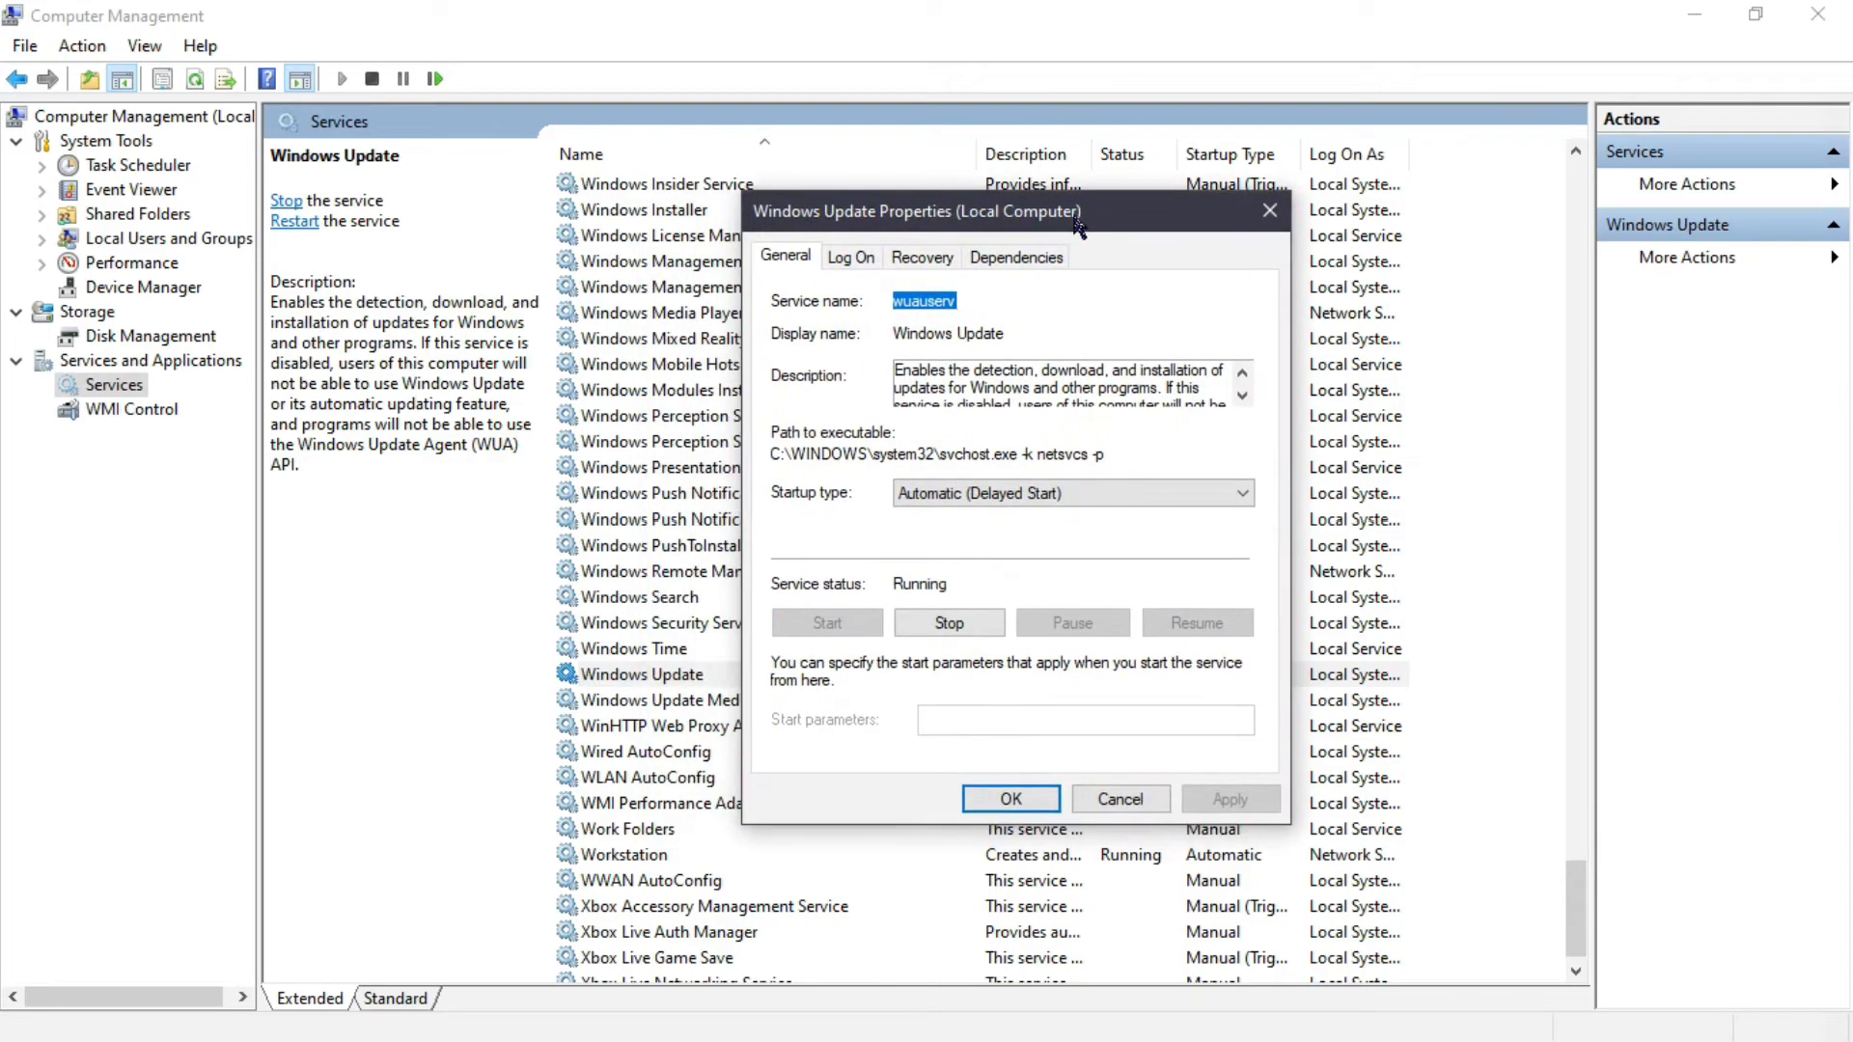
- Read through the Windows Update service's description, highlighting its text progressively from the beginning, and clear the highlight
click(892, 376)
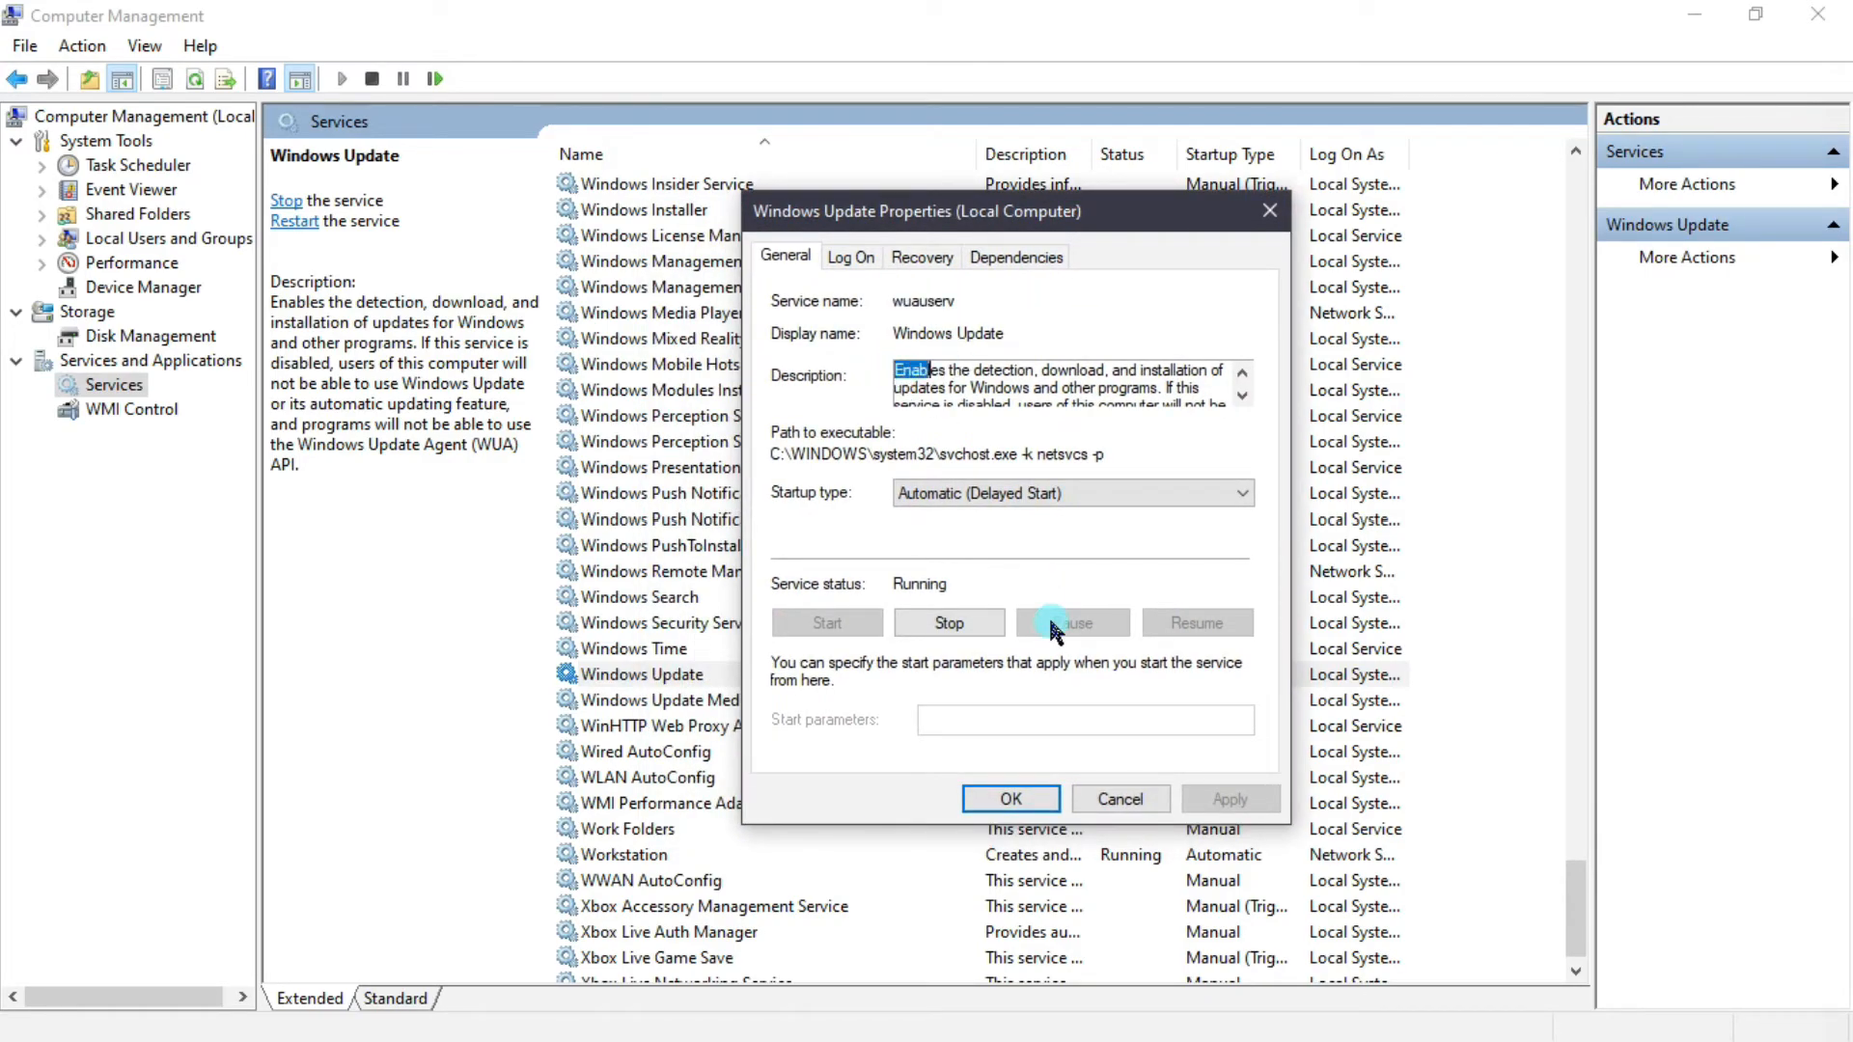
key(shift+Right)
key(shift+Right)
key(shift+Right)
key(shift+Right)
key(shift+Right)
key(shift+Right)
key(shift+Right)
key(shift+Right)
key(shift+Right)
key(shift+Right)
key(shift+Right)
key(shift+Right)
key(shift+Right)
key(shift+Right)
key(shift+Right)
key(shift+Right)
key(shift+Right)
key(shift+Right)
key(shift+Right)
key(shift+Right)
key(shift+Right)
key(shift+Right)
key(shift+Right)
key(shift+Right)
key(shift+Right)
key(shift+Right)
key(shift+Right)
key(shift+Right)
key(shift+Right)
key(shift+Right)
key(shift+Right)
key(shift+Right)
key(shift+Right)
key(shift+Right)
key(shift+Right)
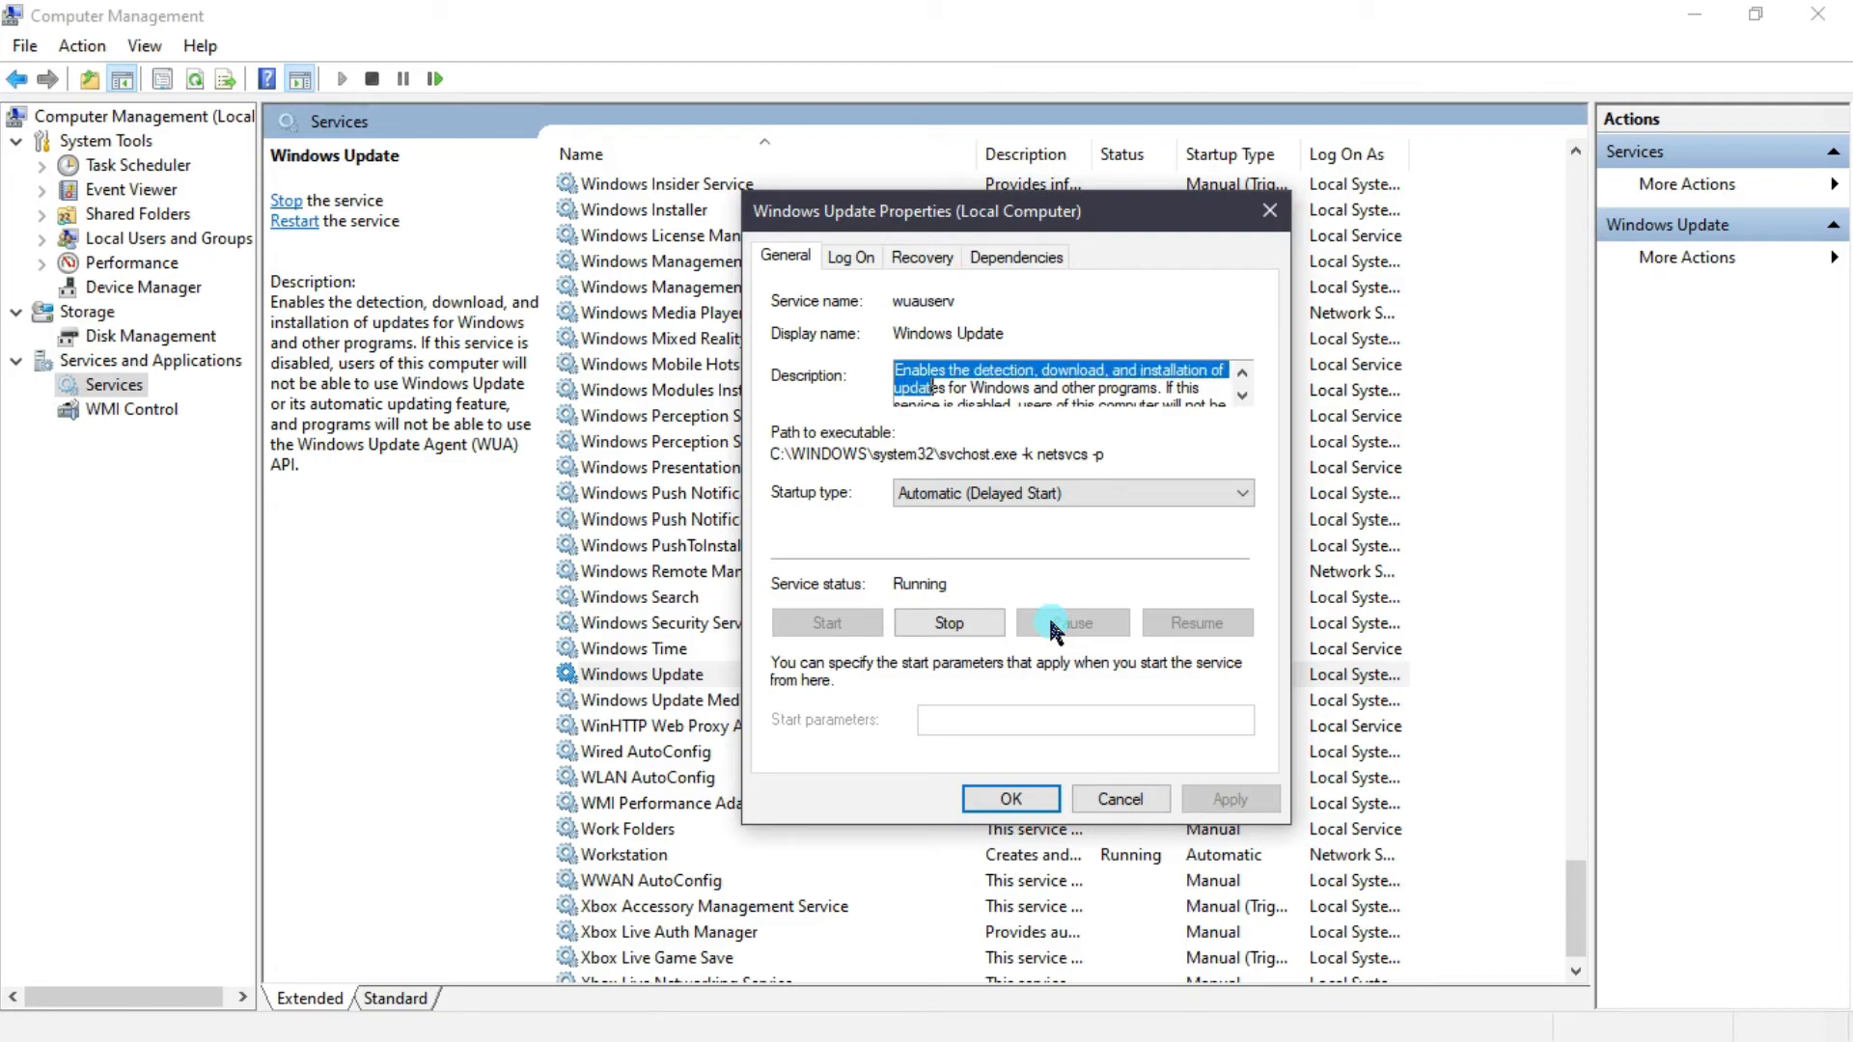
key(shift+Right)
key(shift+Right)
key(shift+Right)
key(shift+Right)
key(shift+Right)
key(shift+Right)
key(shift+Right)
key(shift+Right)
key(shift+Right)
key(shift+Right)
key(shift+Right)
key(shift+Right)
key(shift+Right)
key(shift+Right)
key(shift+Right)
key(shift+Right)
key(shift+Right)
key(shift+Right)
key(shift+Right)
key(shift+Right)
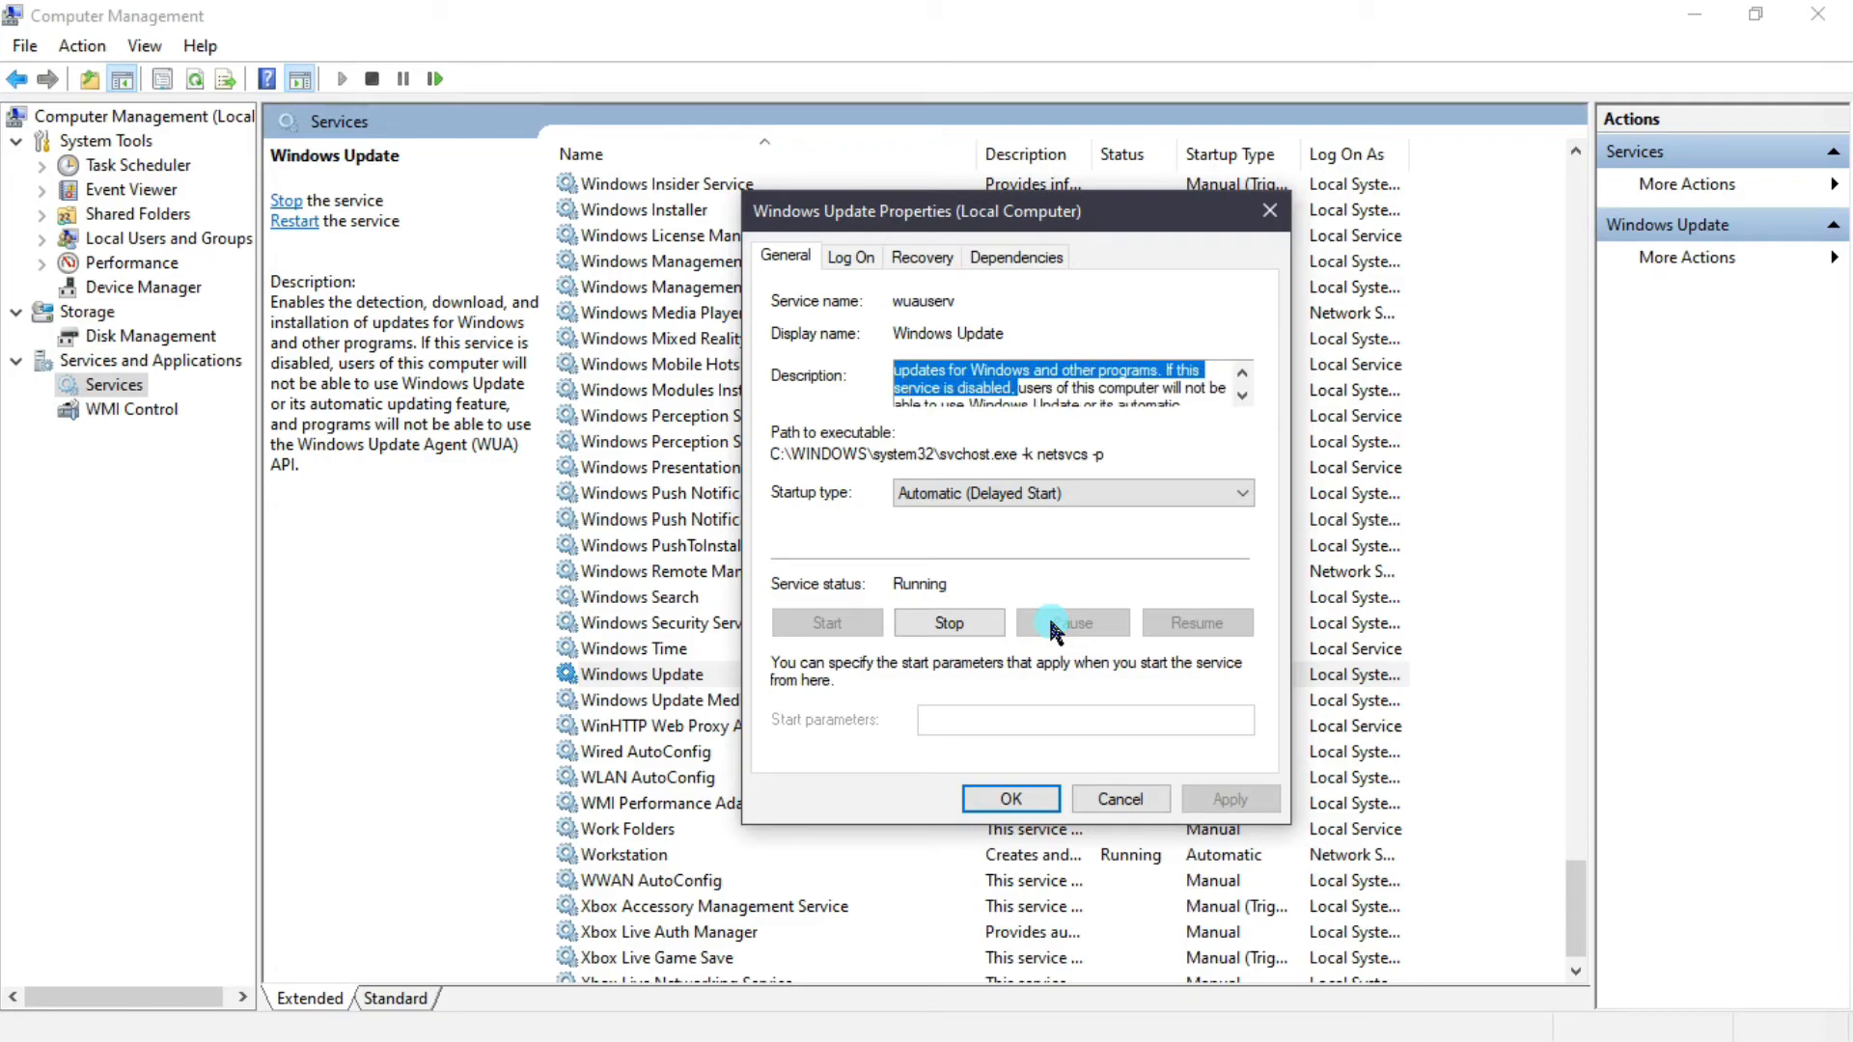
key(shift+Right)
key(shift+Right)
key(shift+Right)
key(shift+Right)
key(shift+Right)
key(shift+Right)
key(shift+Right)
key(shift+Right)
key(shift+Right)
key(shift+Right)
key(shift+Right)
key(shift+Right)
key(shift+Right)
key(shift+Right)
key(shift+Right)
key(shift+Right)
key(shift+Right)
key(shift+Right)
key(shift+Right)
key(shift+Right)
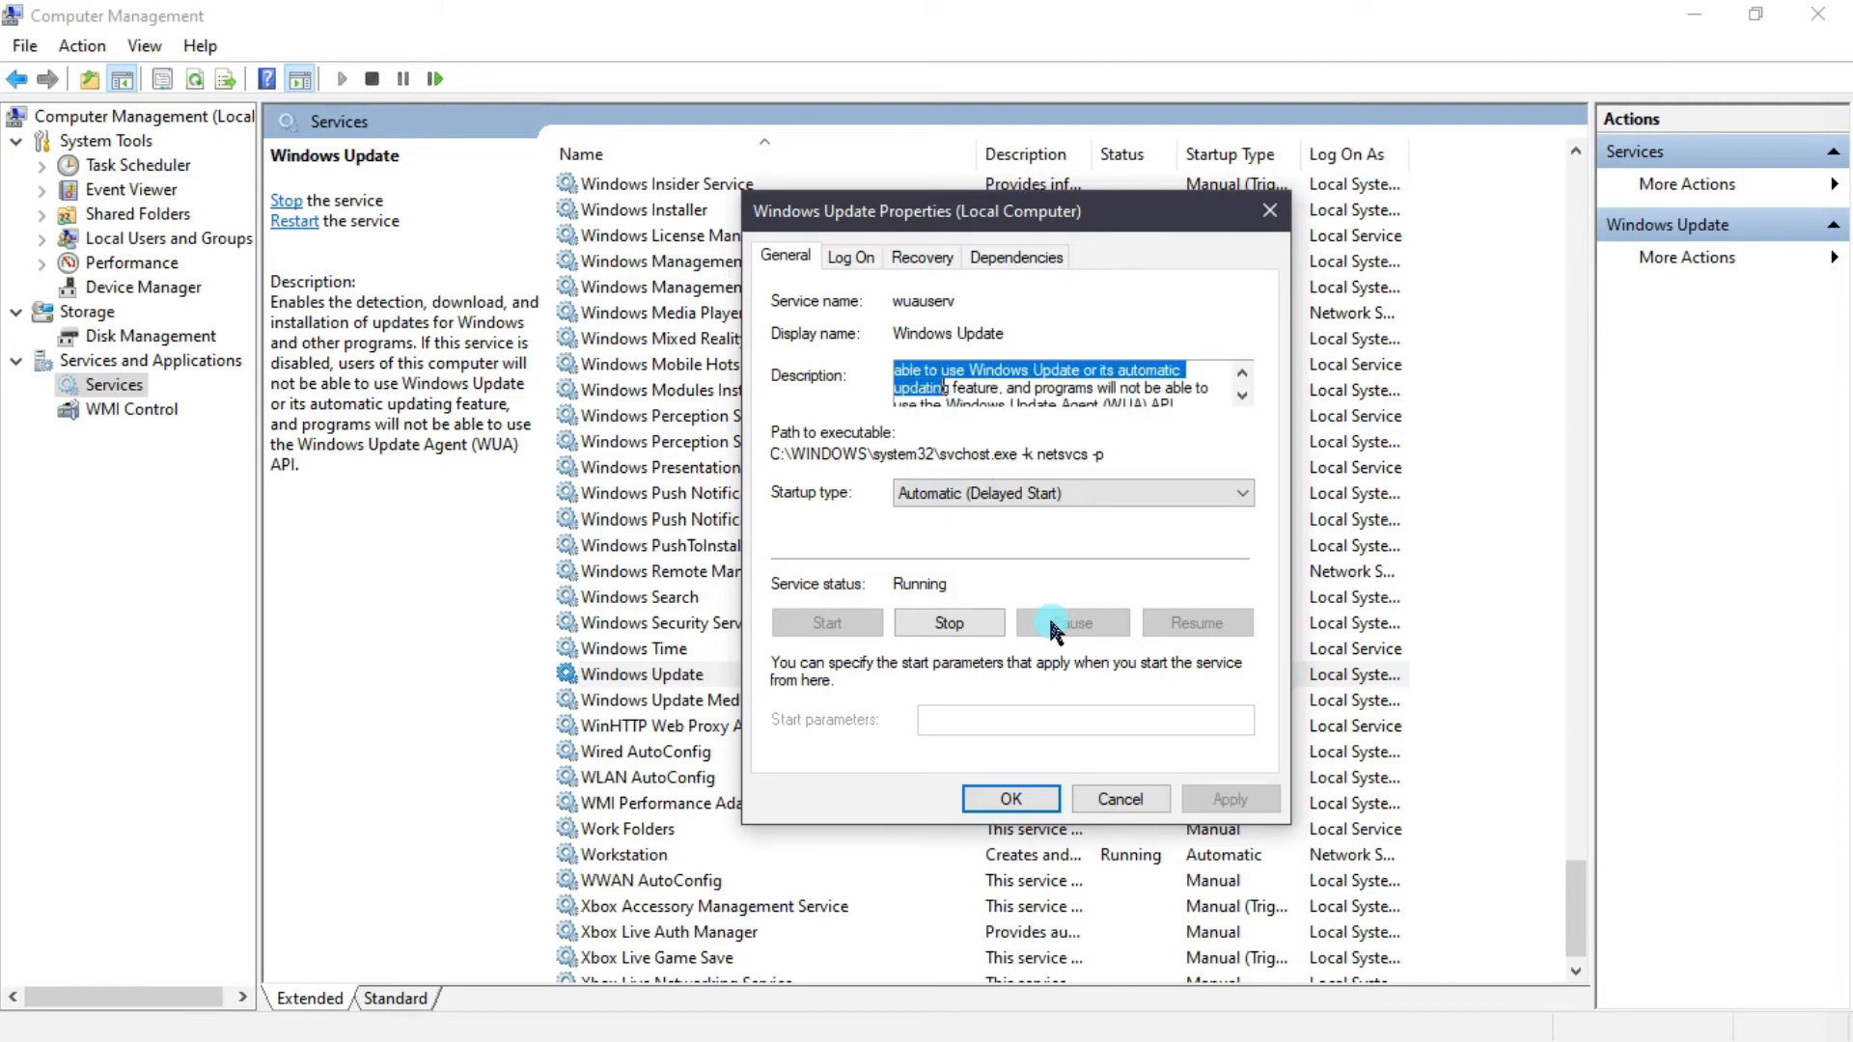
key(shift+Right)
key(shift+Right)
key(shift+Right)
key(shift+Right)
key(shift+Right)
key(shift+Right)
key(shift+Right)
key(shift+Right)
key(shift+Right)
key(shift+Right)
key(shift+Right)
key(shift+Right)
key(shift+Right)
key(shift+Right)
key(shift+Right)
key(shift+Right)
key(shift+Right)
key(shift+Right)
key(shift+Right)
key(shift+Right)
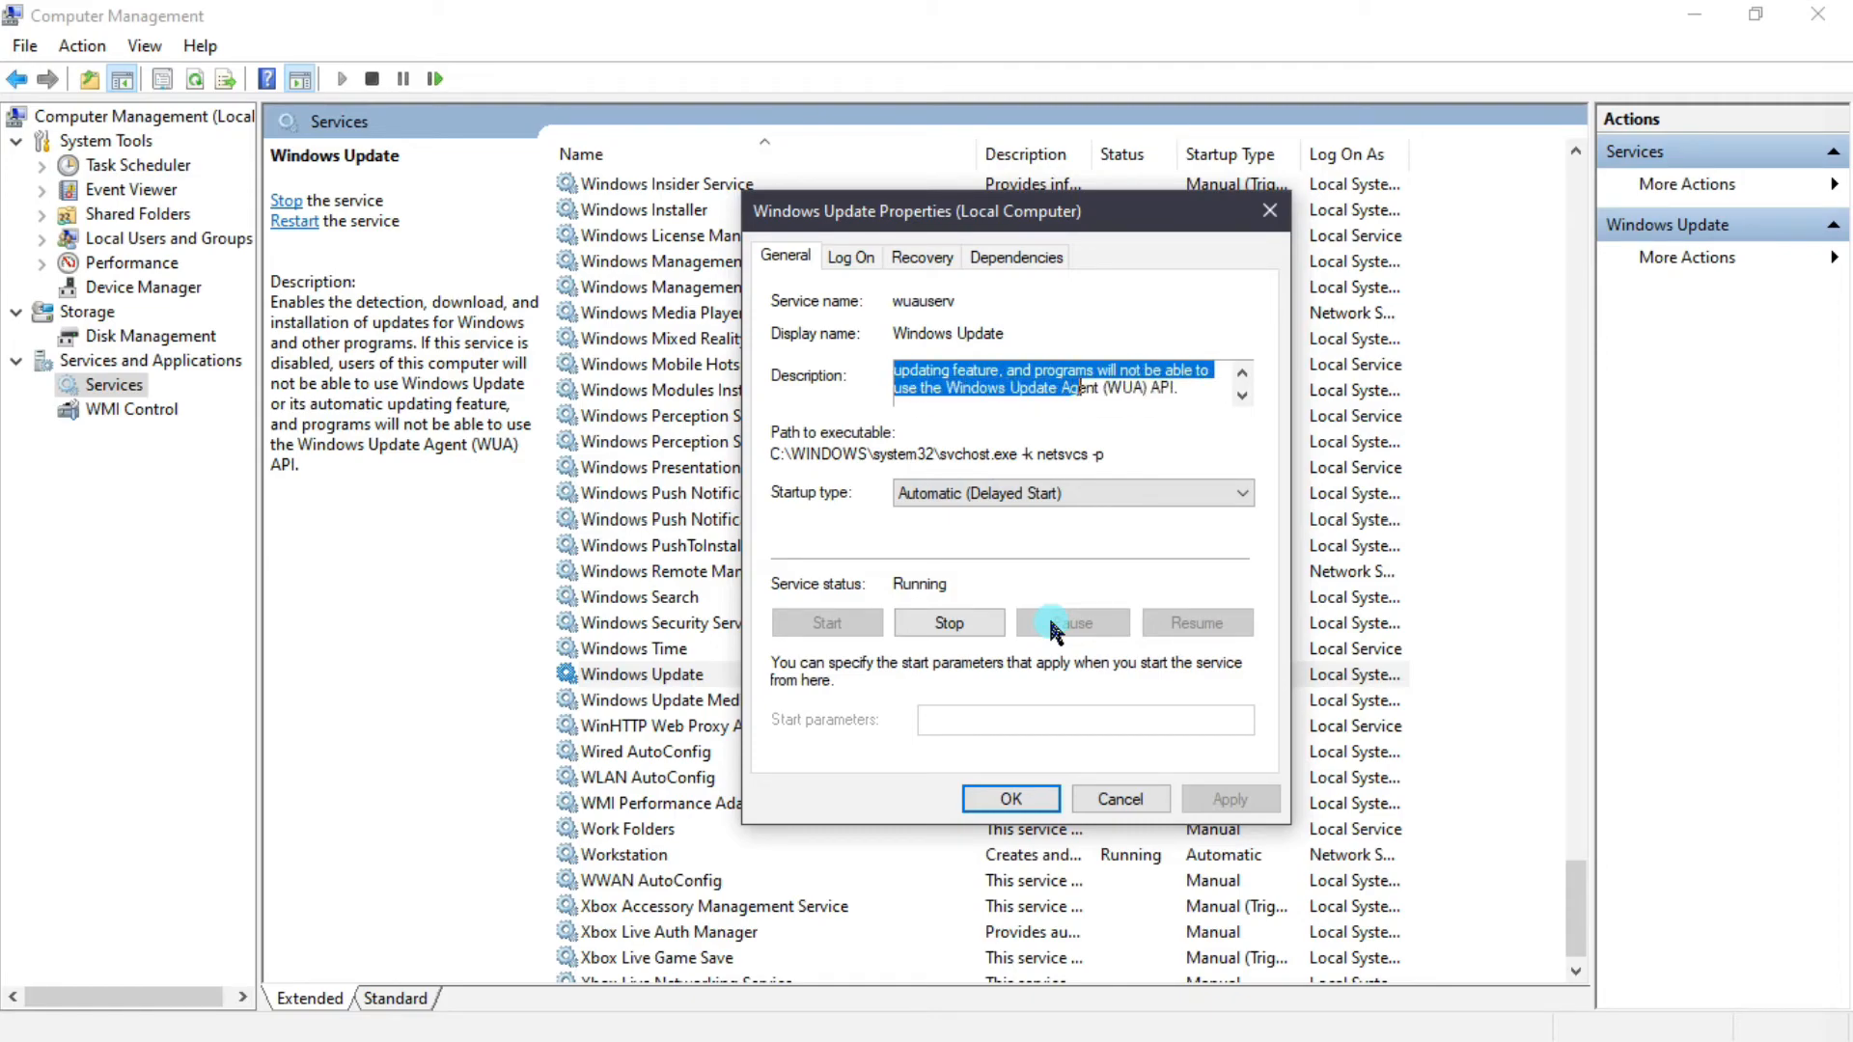
click(1116, 384)
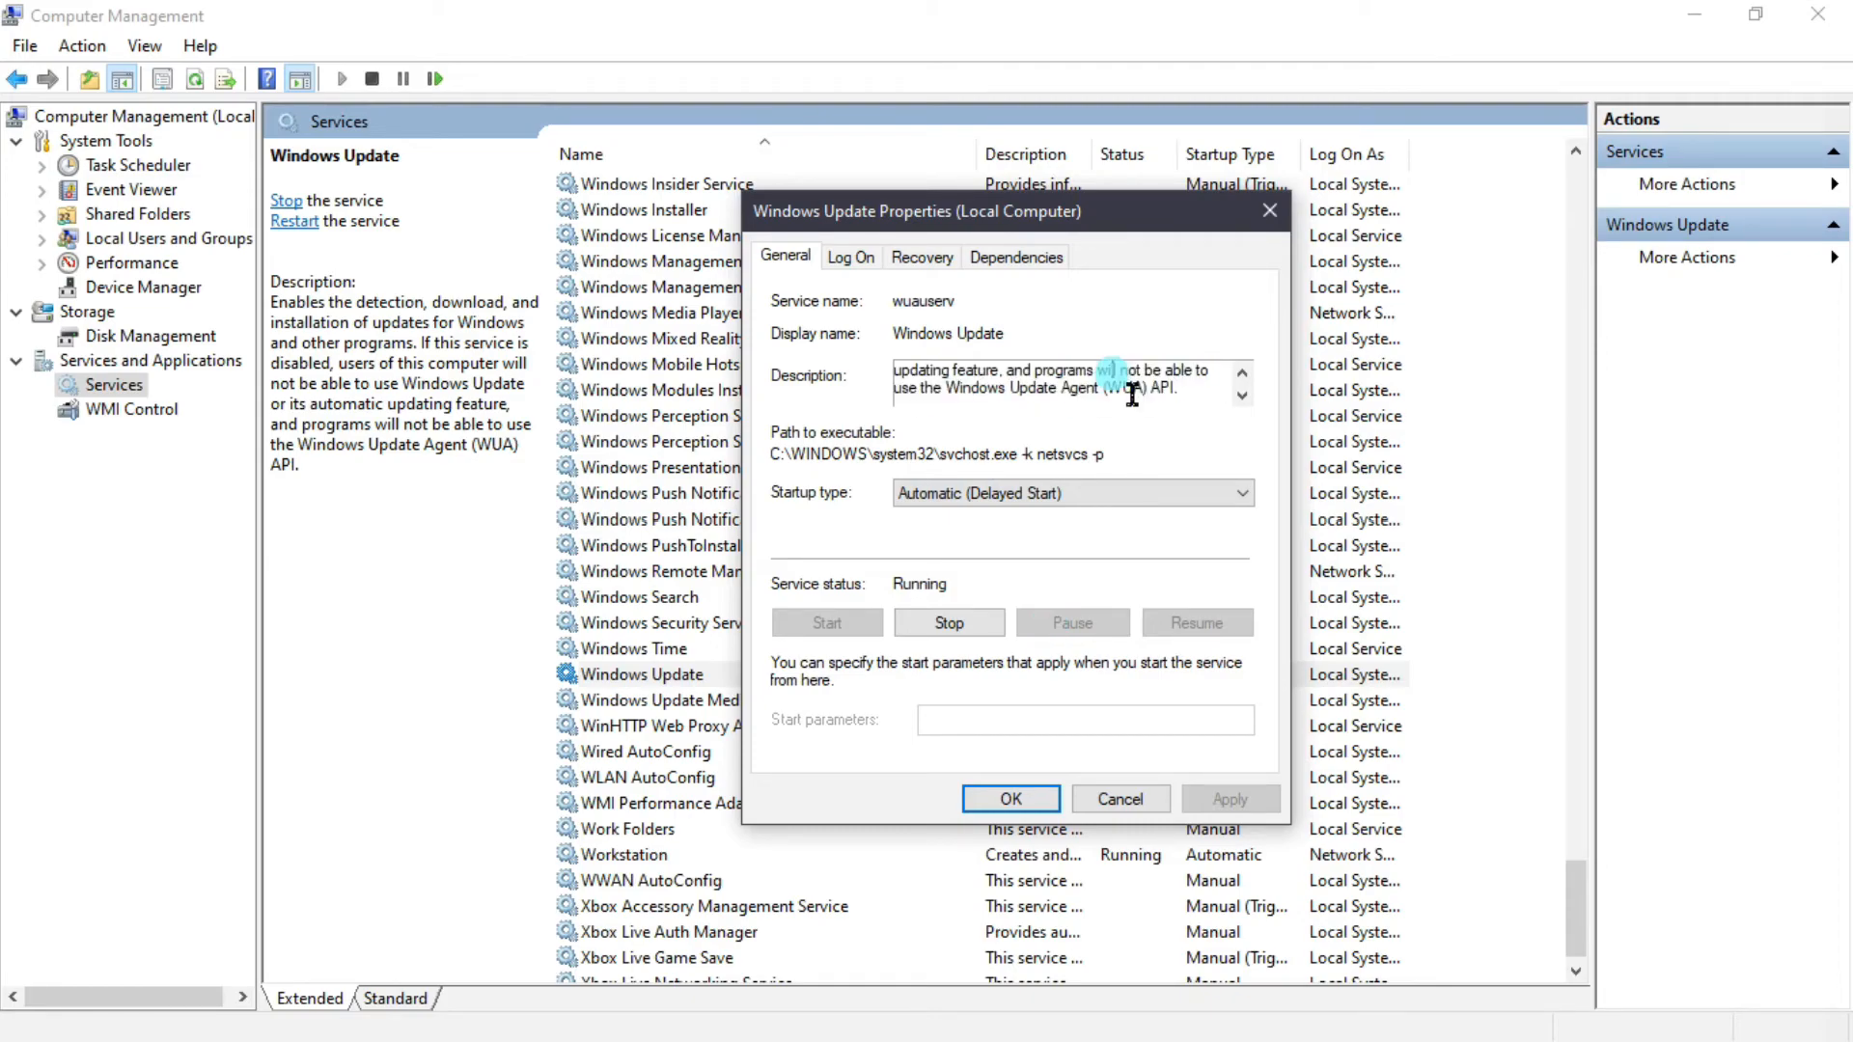
- Stop the Windows Update service and set its startup type to Disabled, applying the change and closing its properties
click(977, 622)
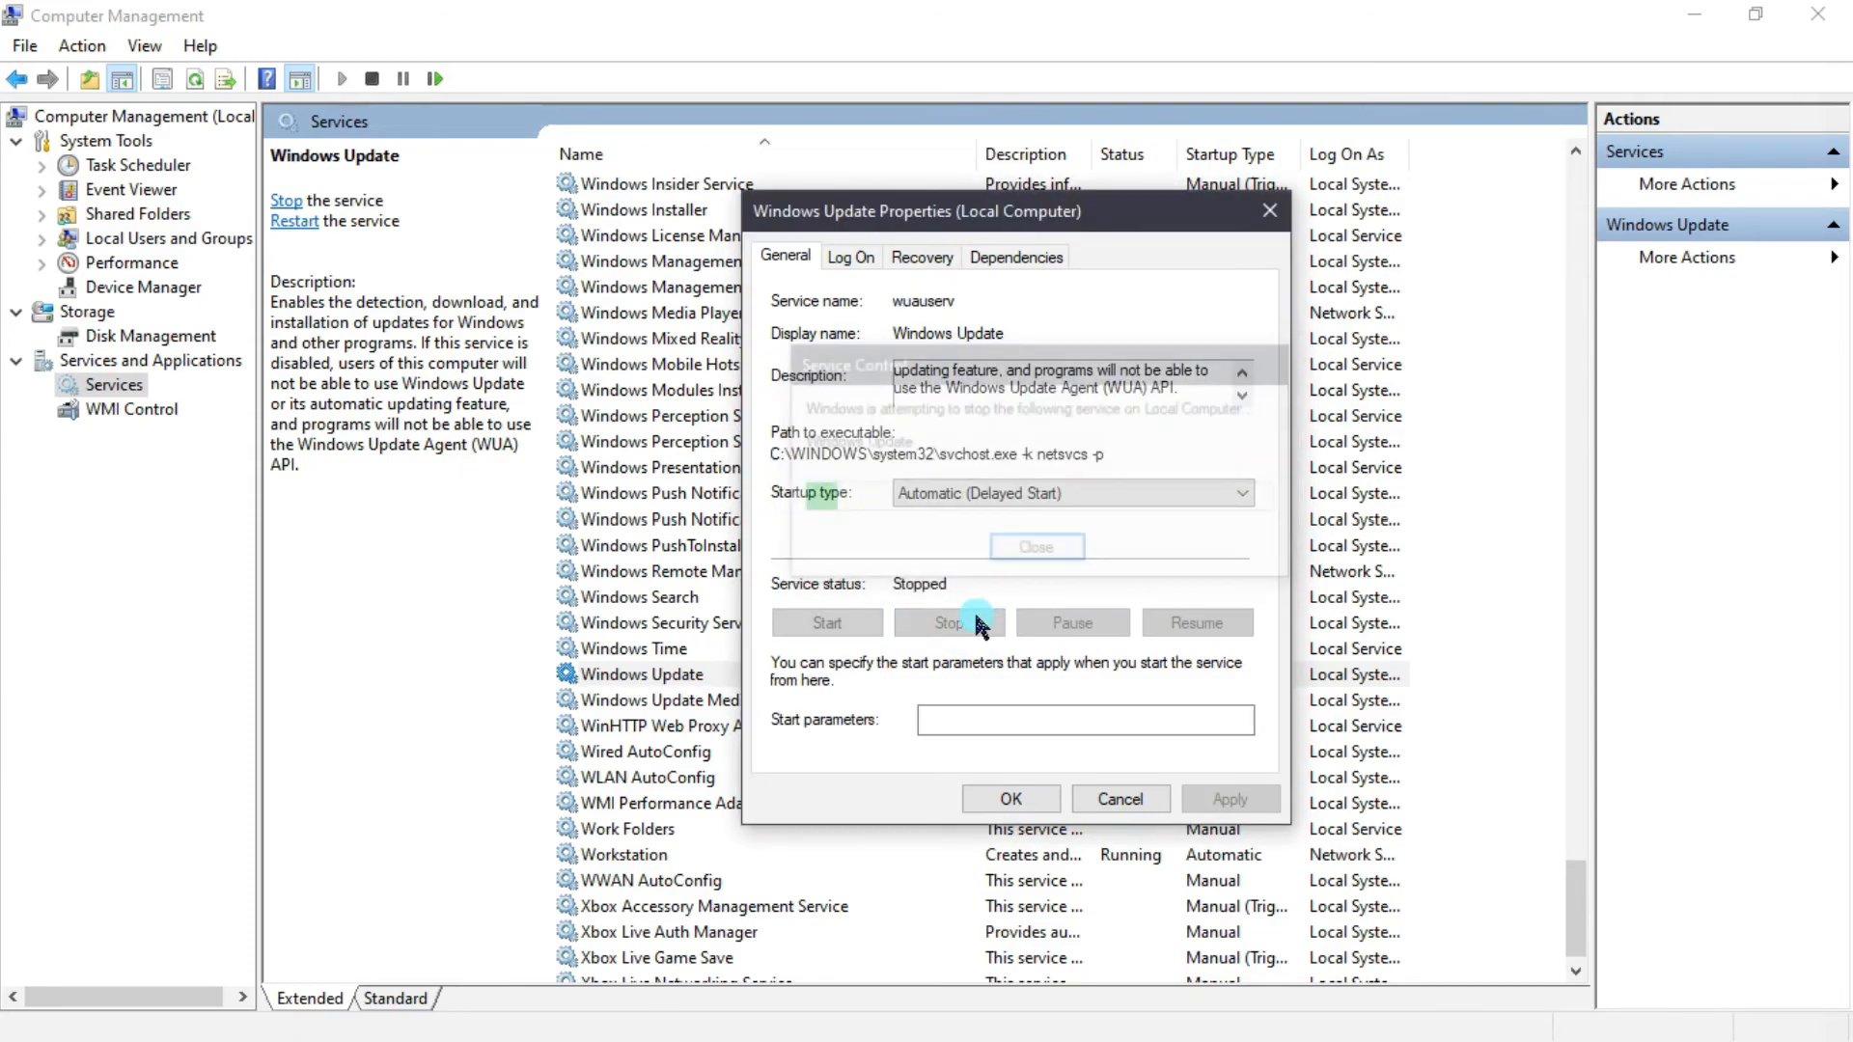
click(1158, 494)
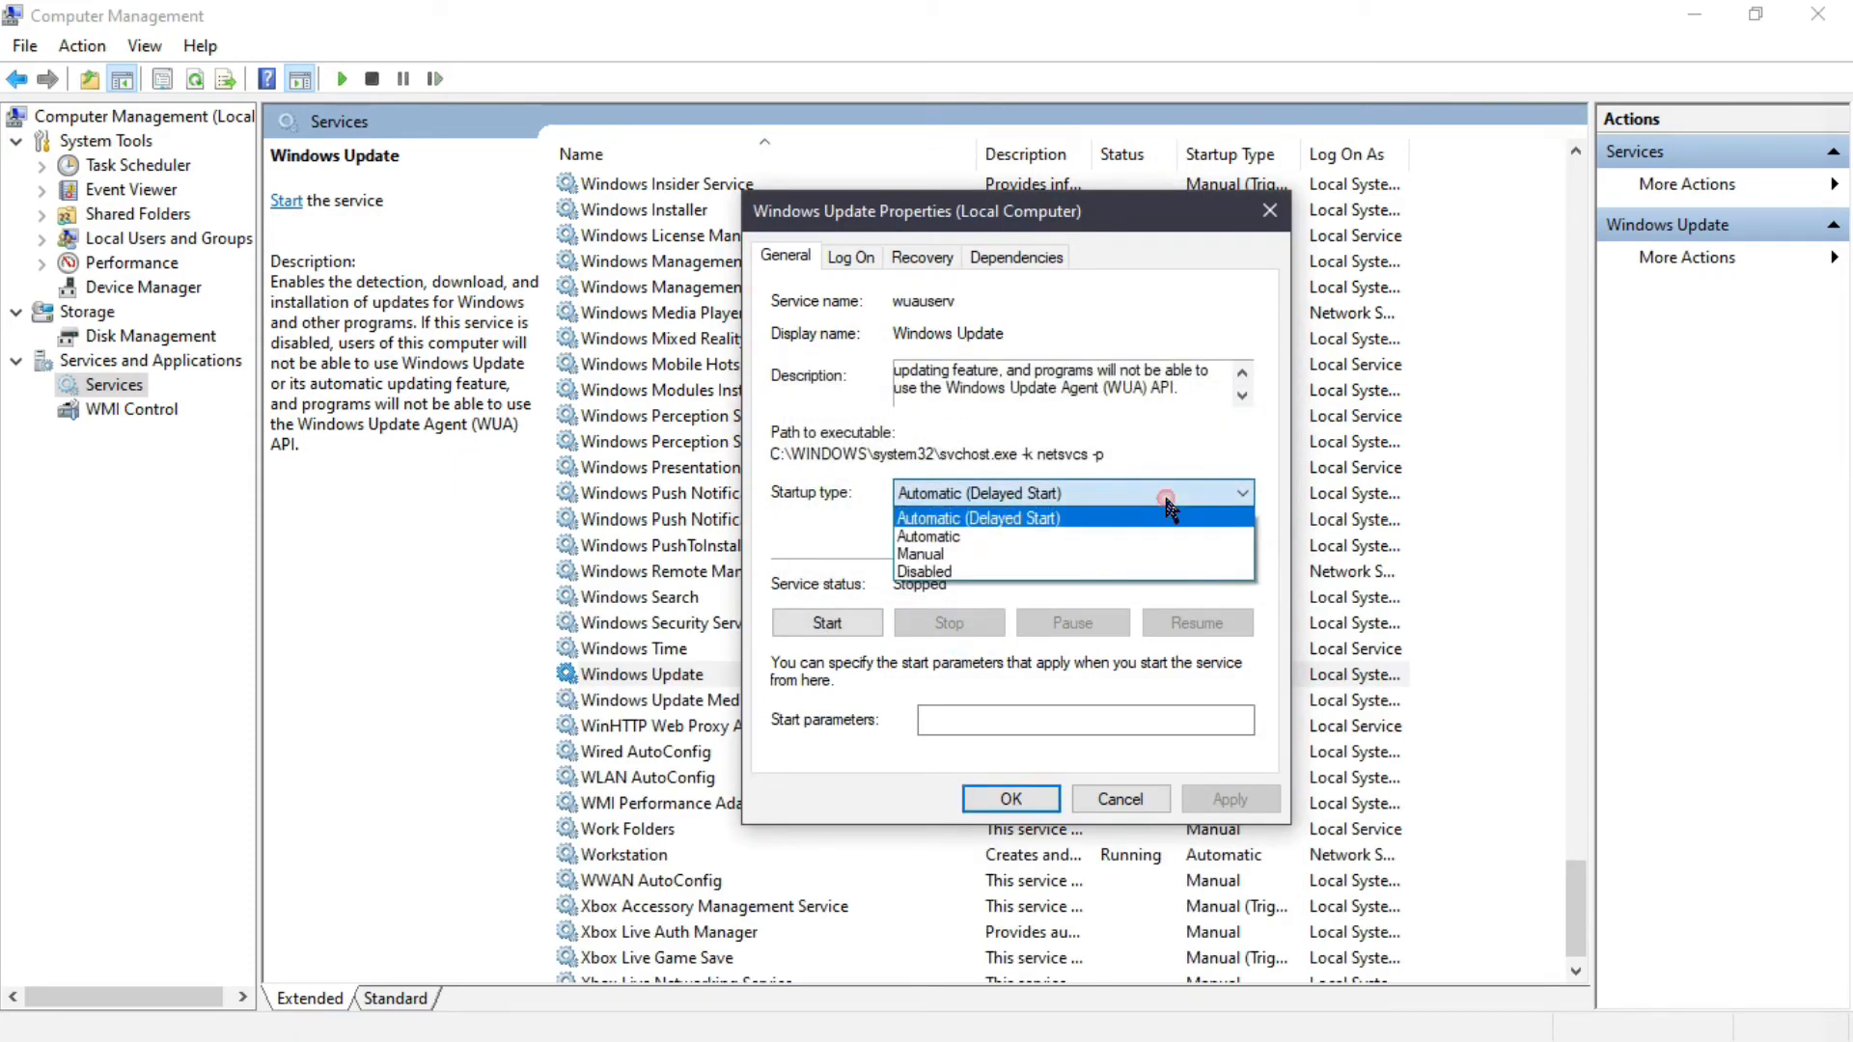
click(1063, 576)
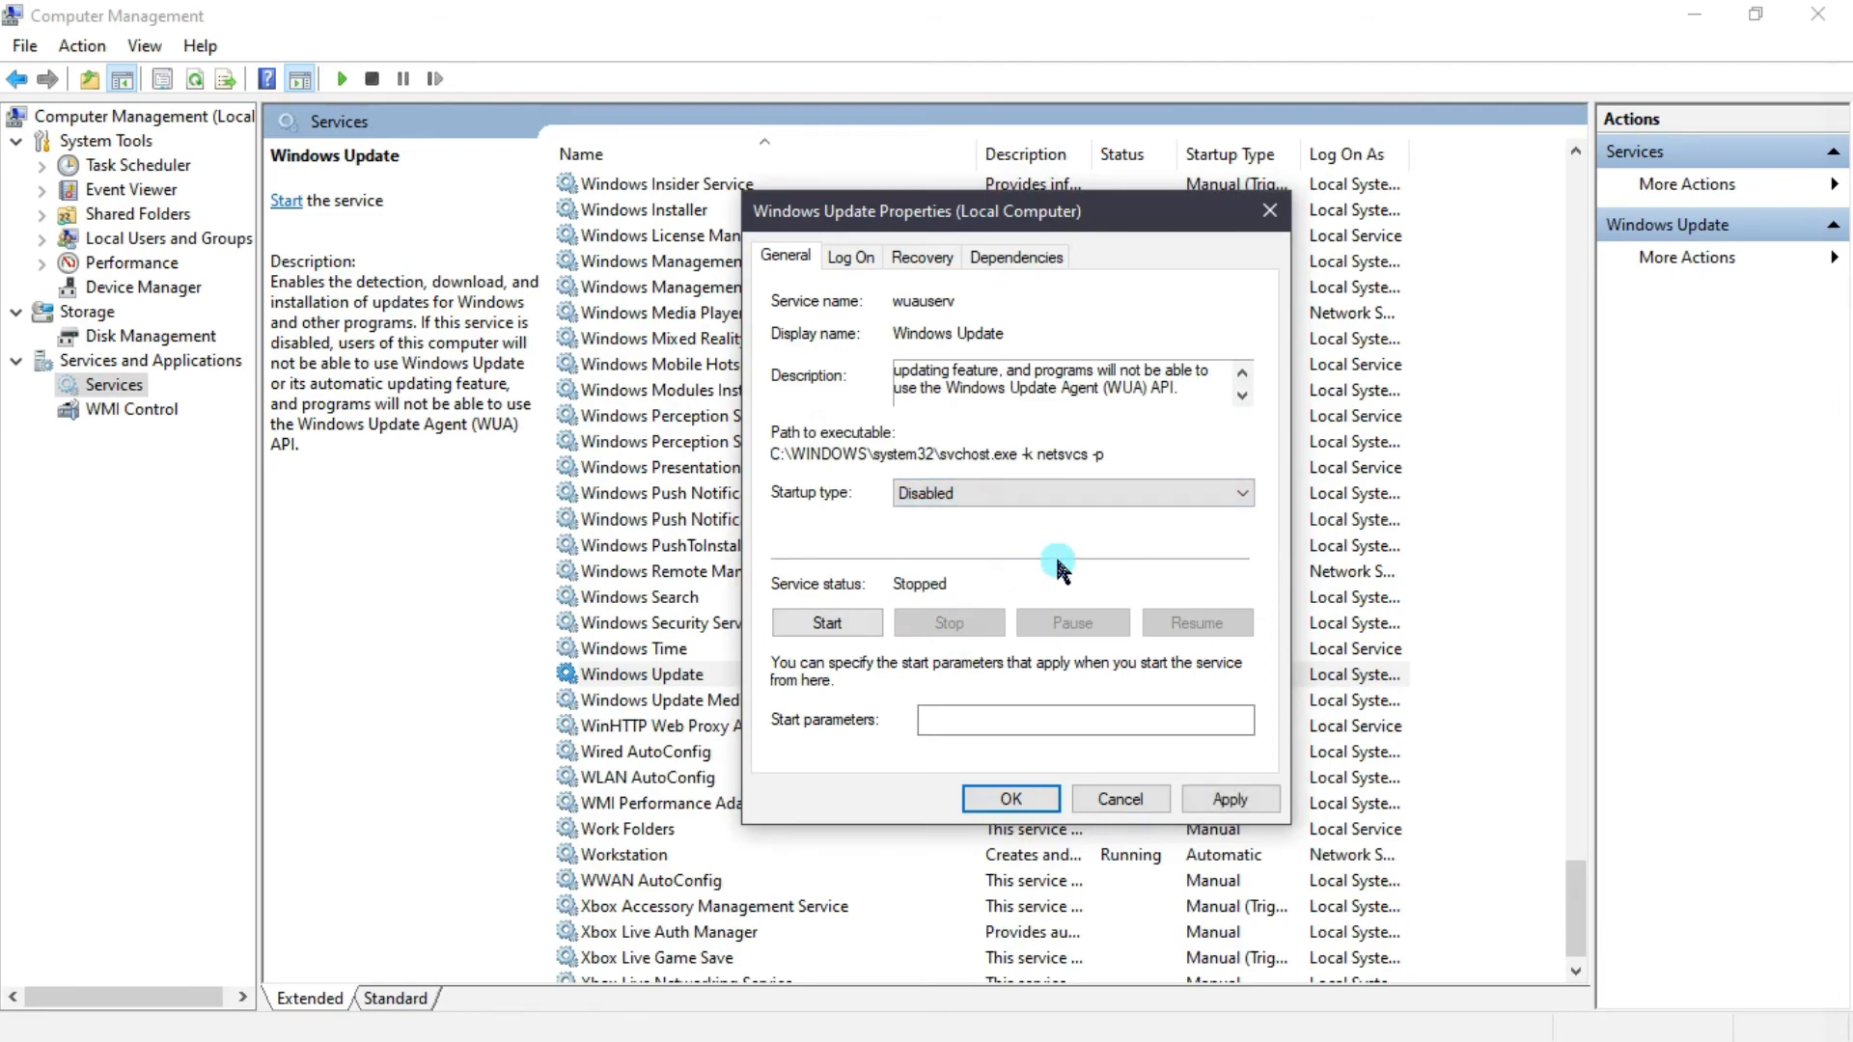
click(1201, 801)
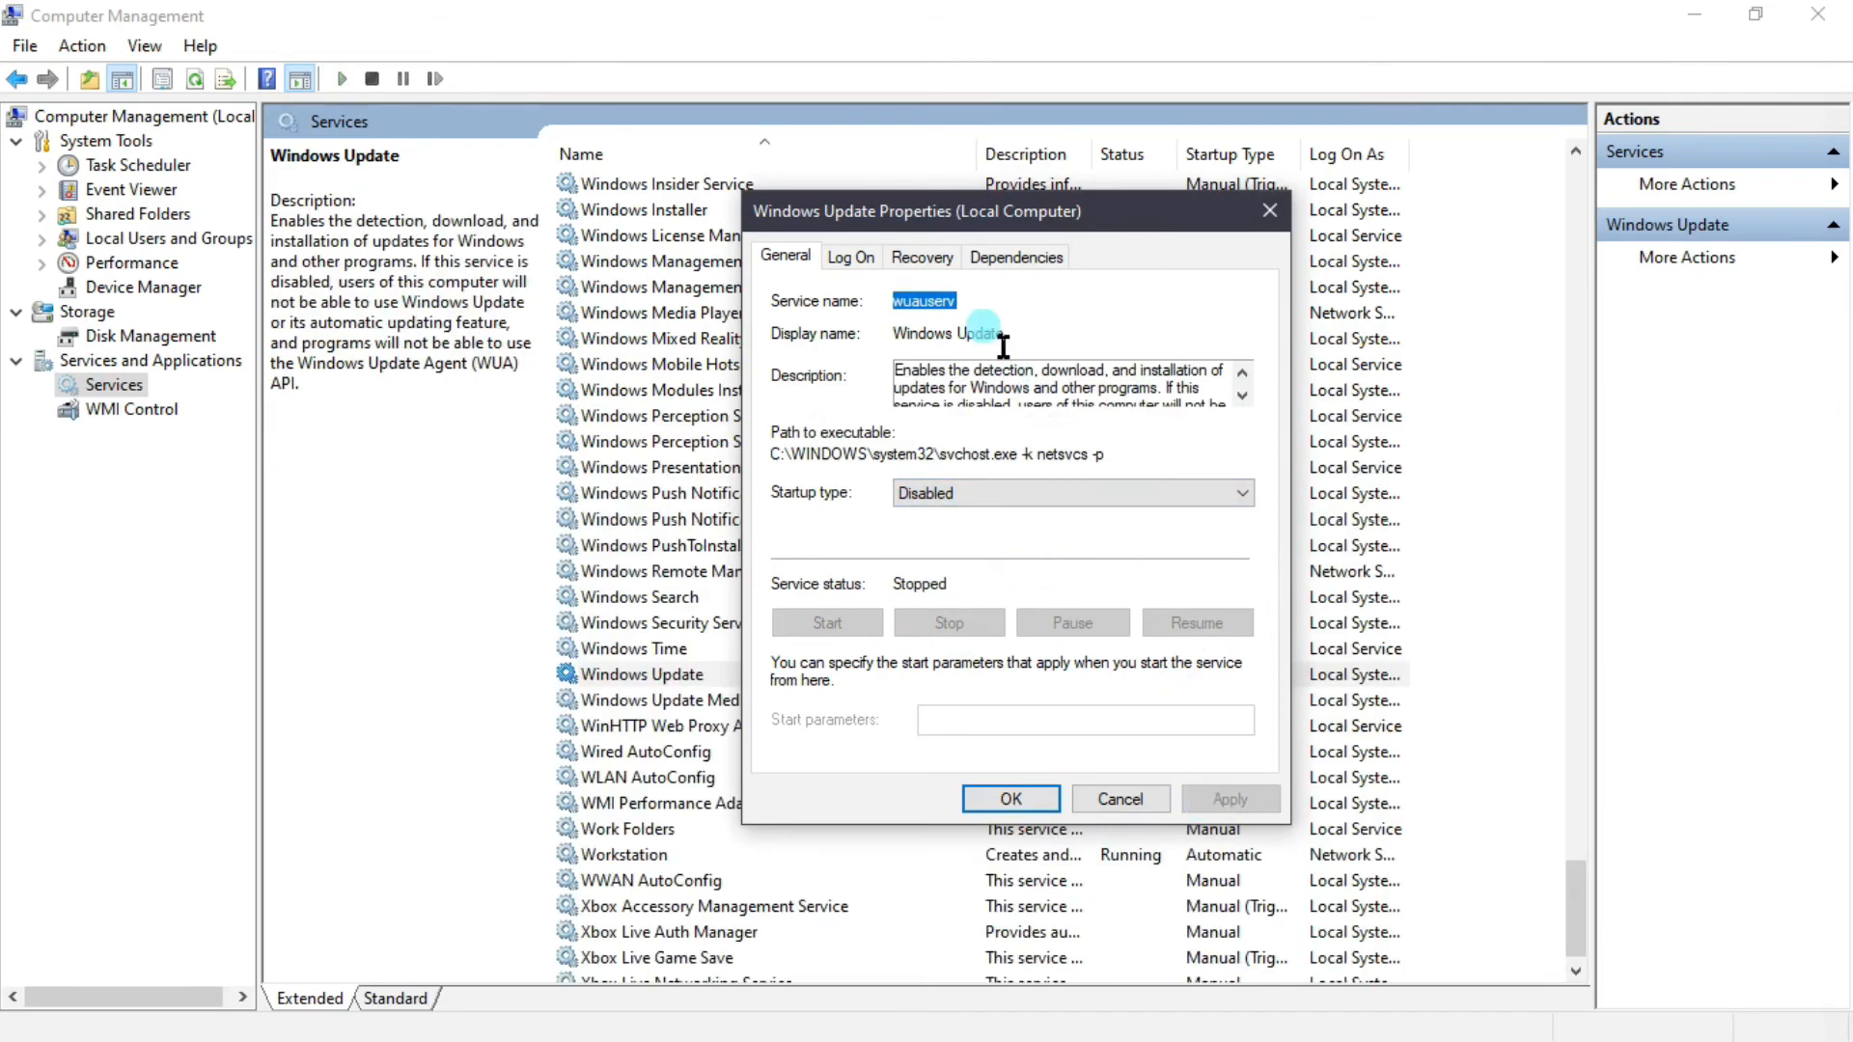
click(1047, 801)
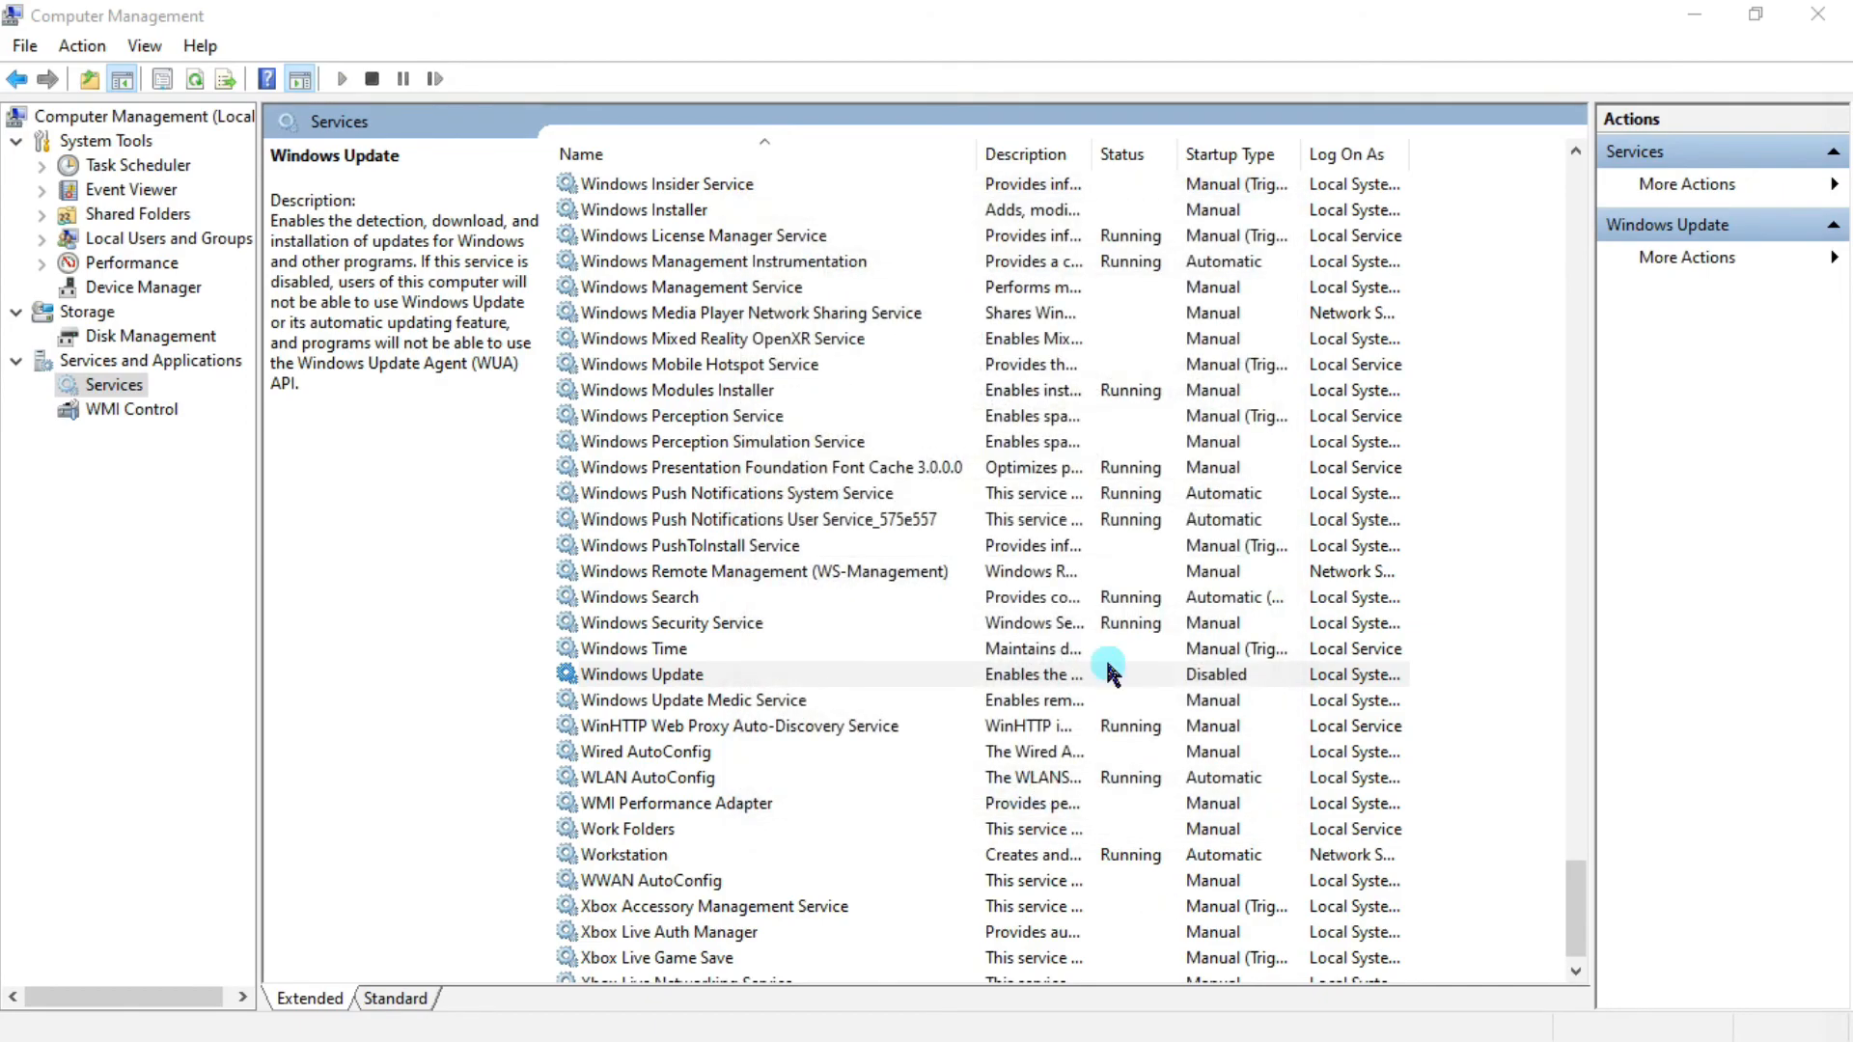
- Minimize the Computer Management window to return to the desktop
click(425, 439)
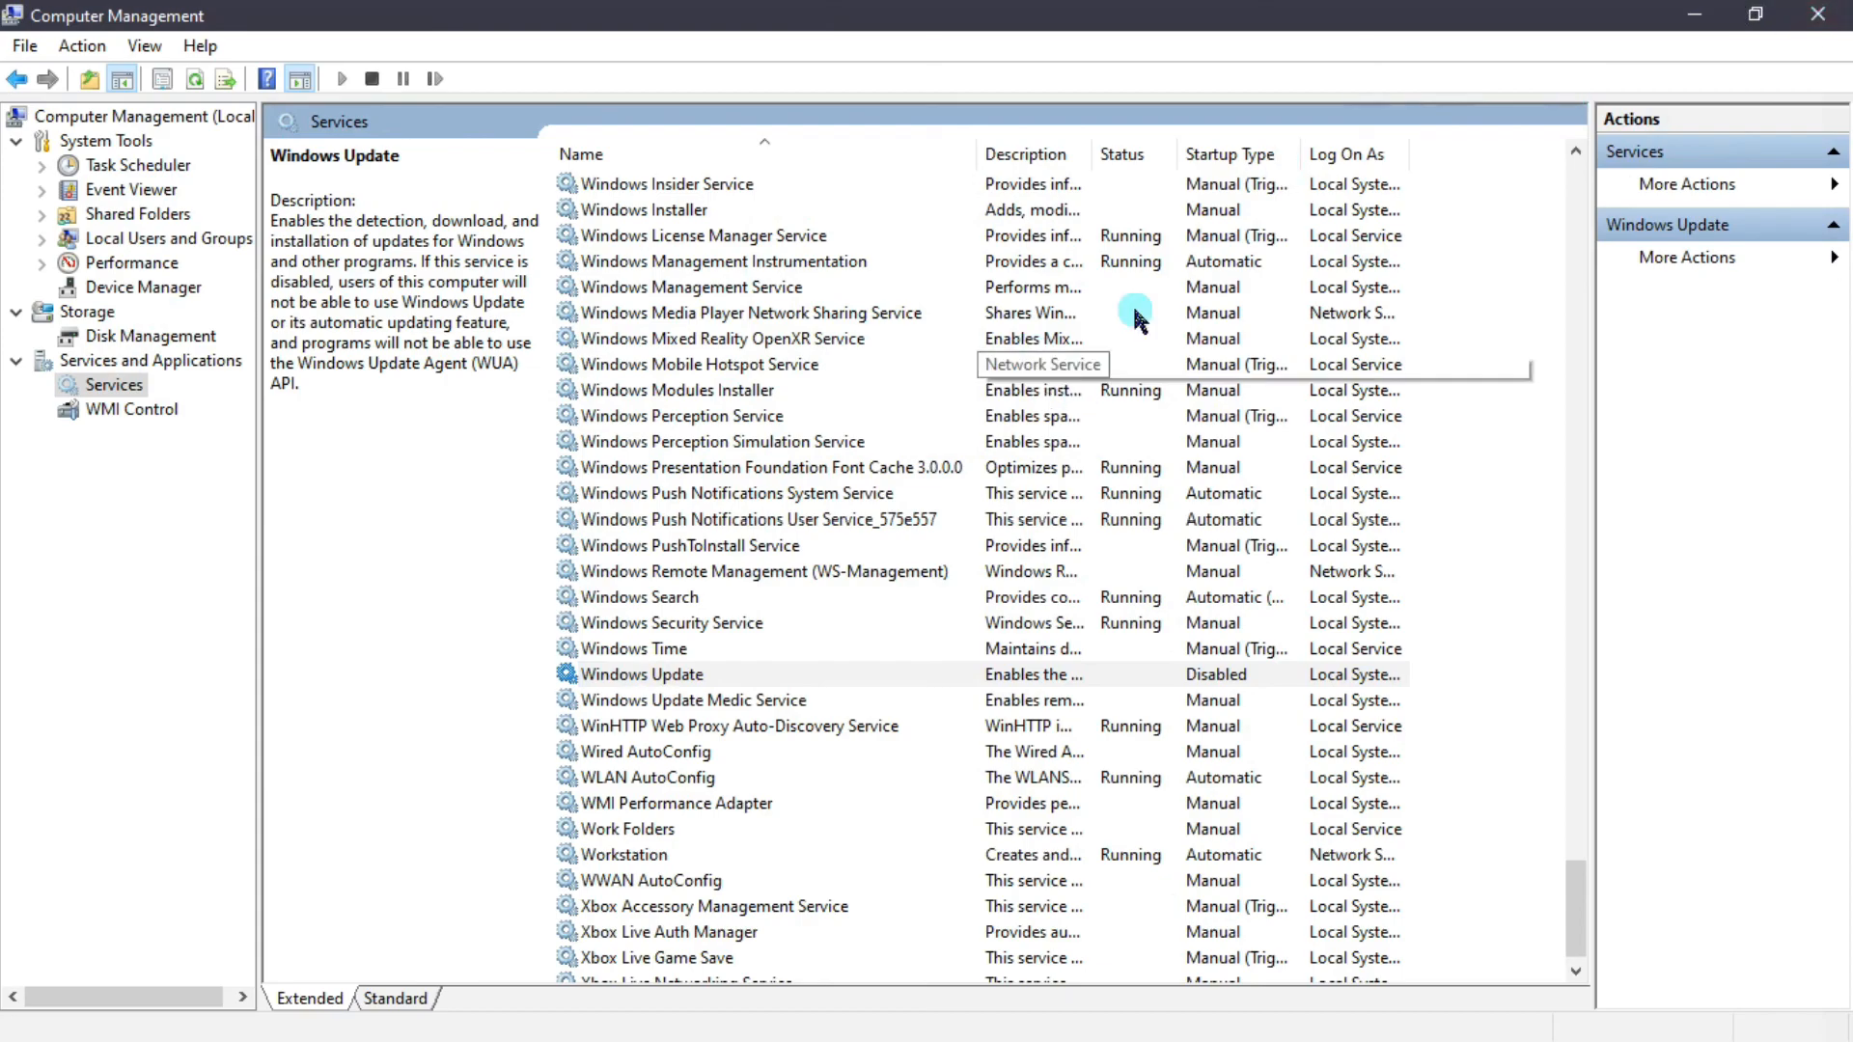
click(1698, 15)
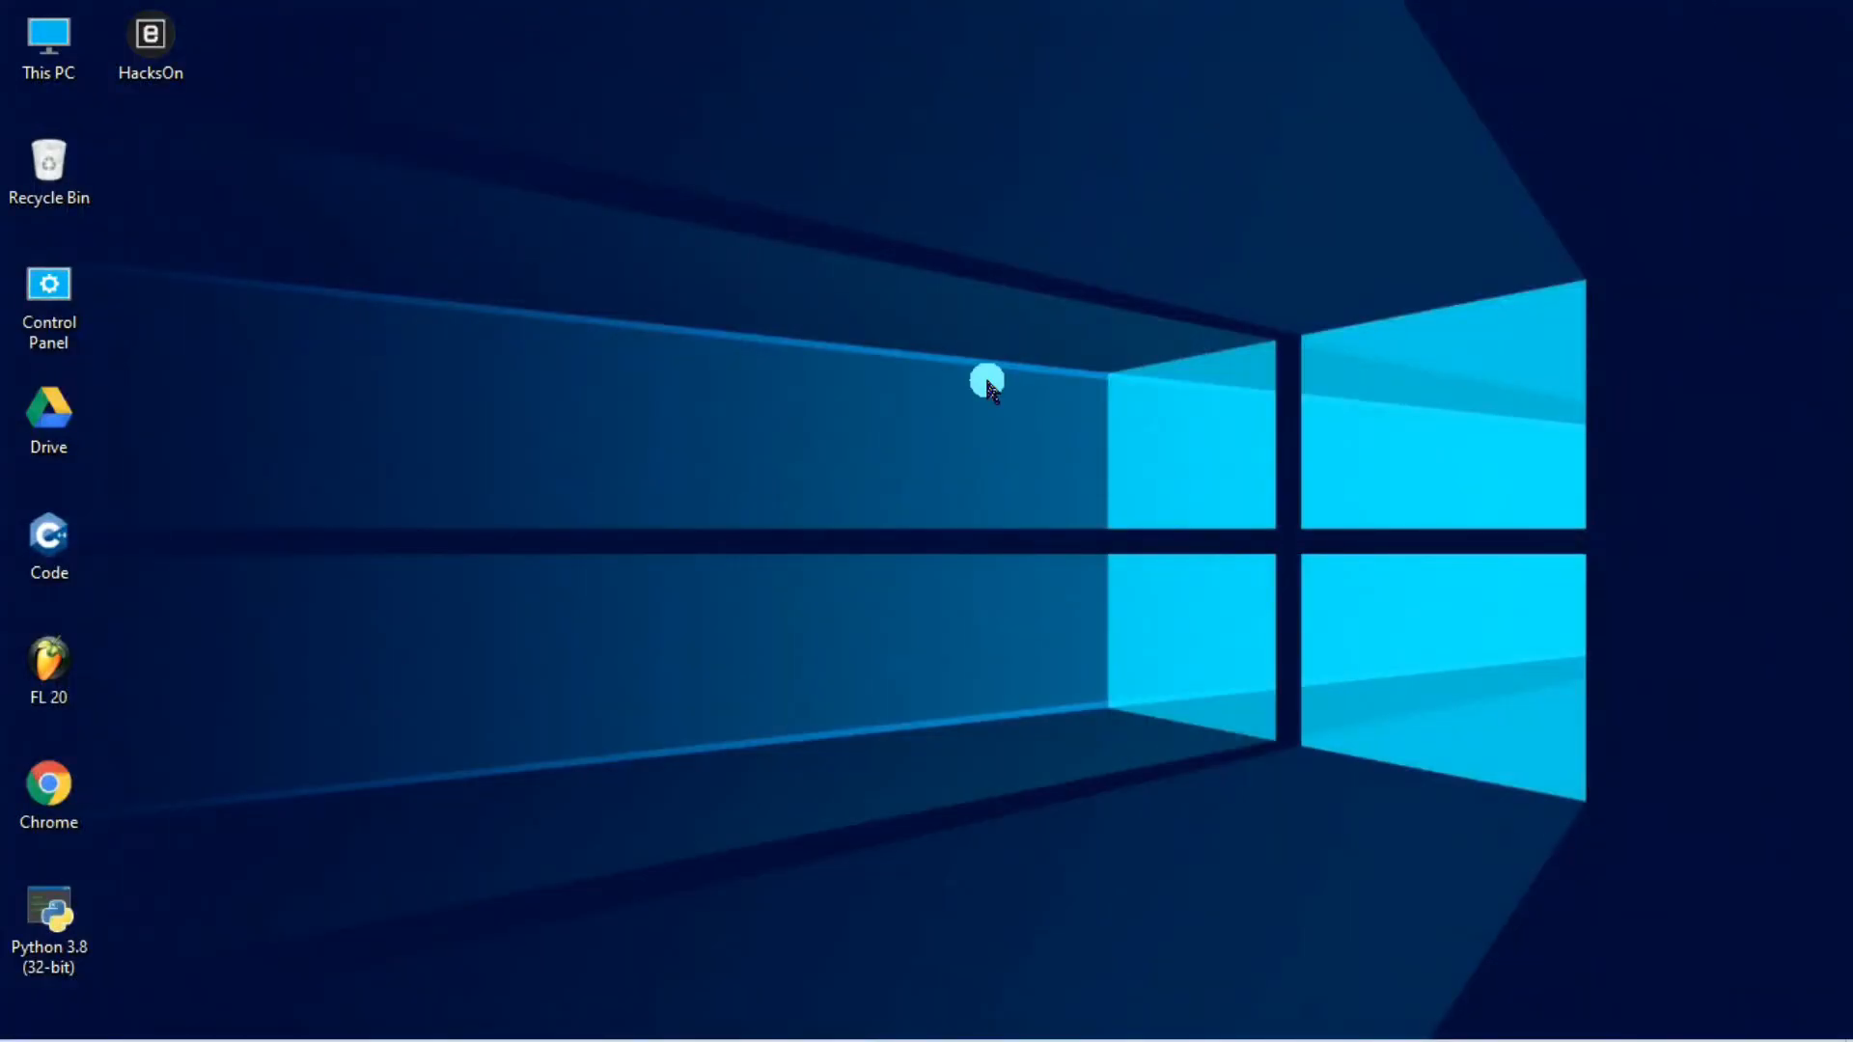